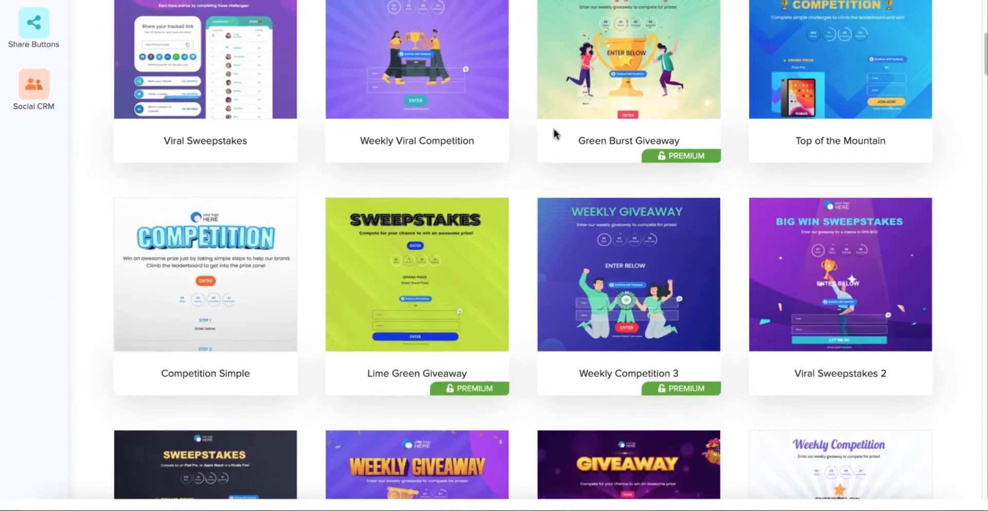
Step: Browse the full gallery of ready-made campaign templates from beginning to end
{"action": "scroll", "coordinate": [555, 135], "scroll_direction": "up", "scroll_amount": 6}
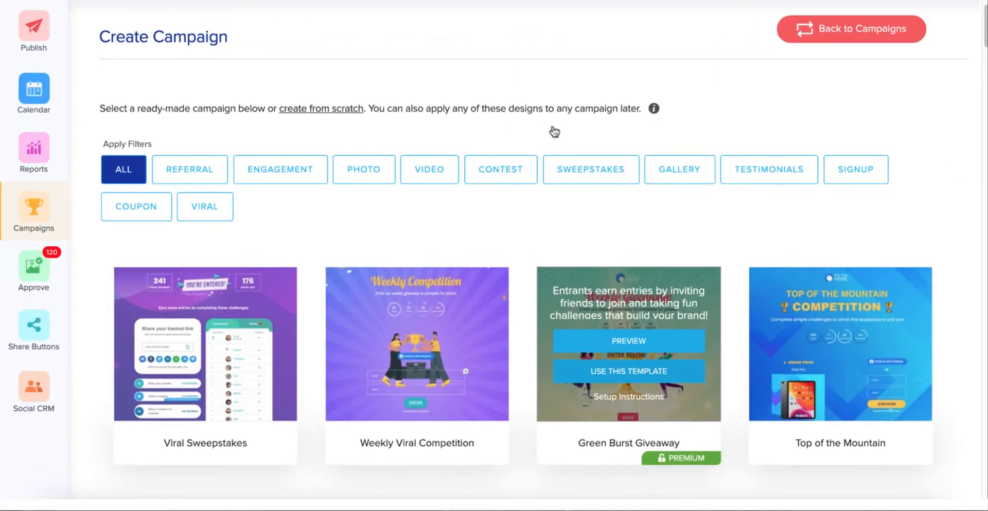
{"action": "scroll", "coordinate": [555, 134], "scroll_direction": "down", "scroll_amount": 10}
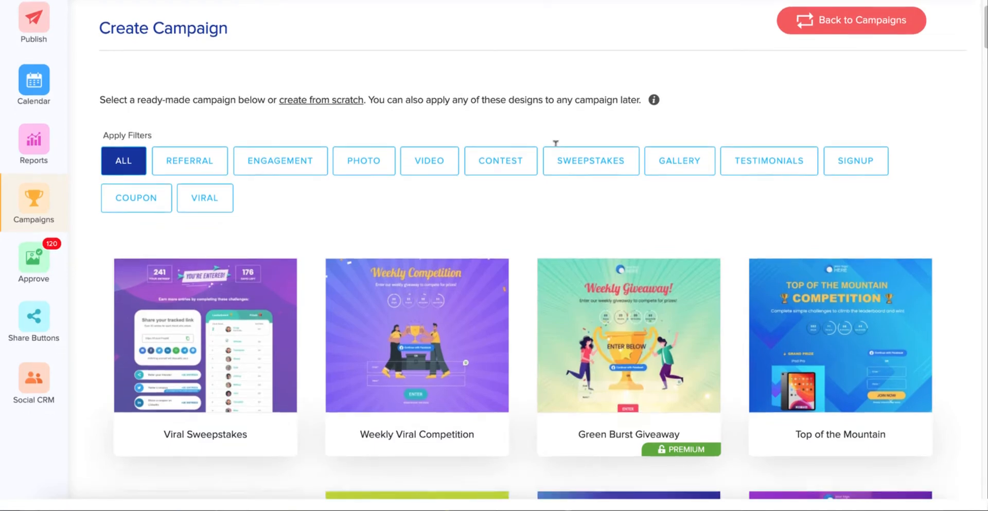
{"action": "scroll", "coordinate": [638, 144], "scroll_direction": "down", "scroll_amount": 10}
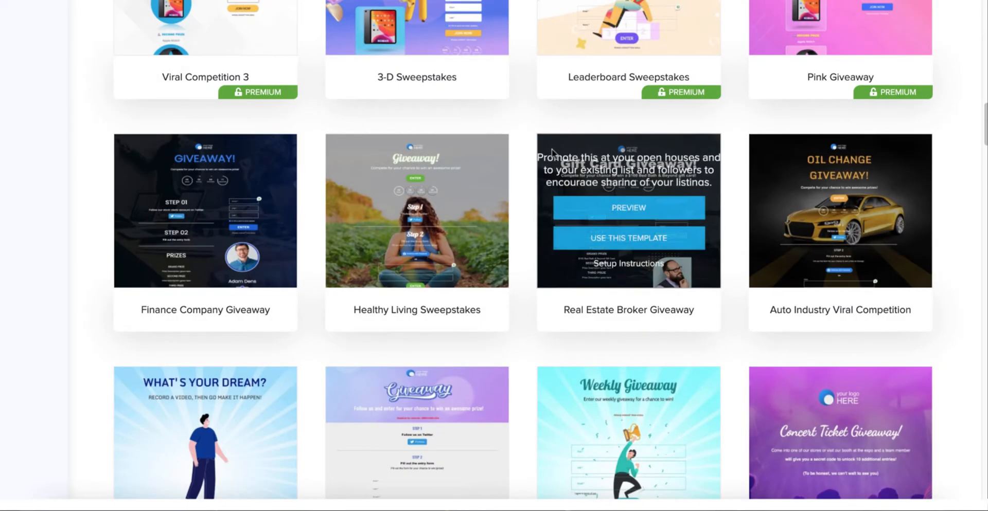
{"action": "scroll", "coordinate": [517, 198], "scroll_direction": "down", "scroll_amount": 8}
{"action": "scroll", "coordinate": [519, 202], "scroll_direction": "down", "scroll_amount": 12}
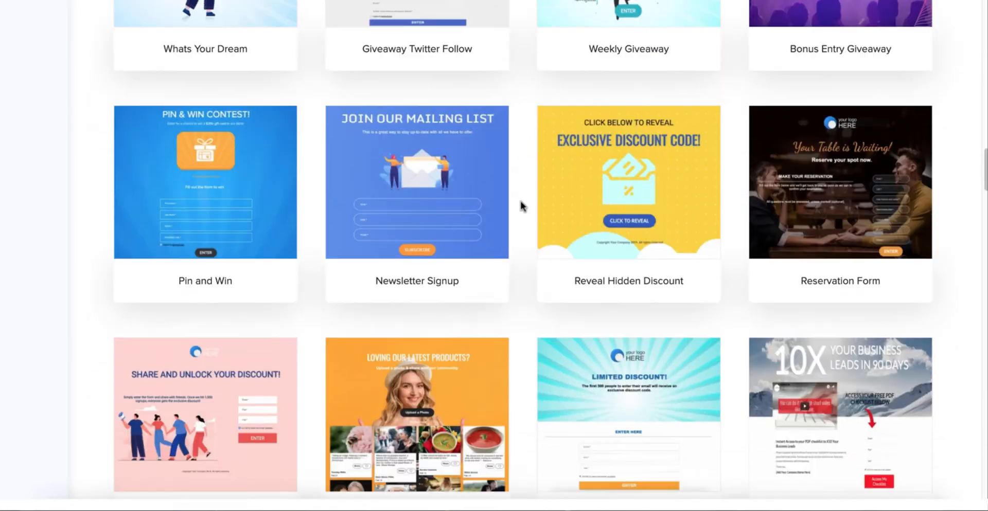
{"action": "scroll", "coordinate": [522, 206], "scroll_direction": "down", "scroll_amount": 18}
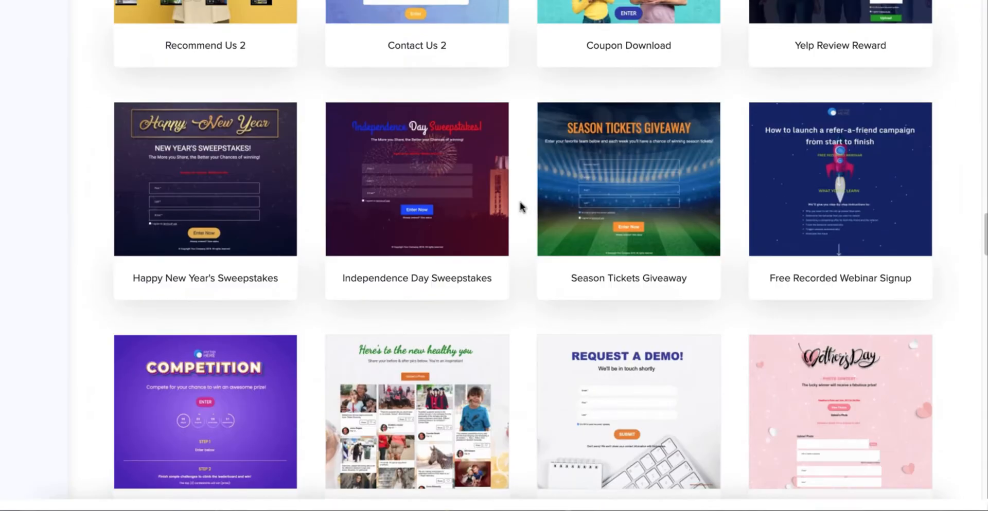
{"action": "scroll", "coordinate": [521, 207], "scroll_direction": "down", "scroll_amount": 13}
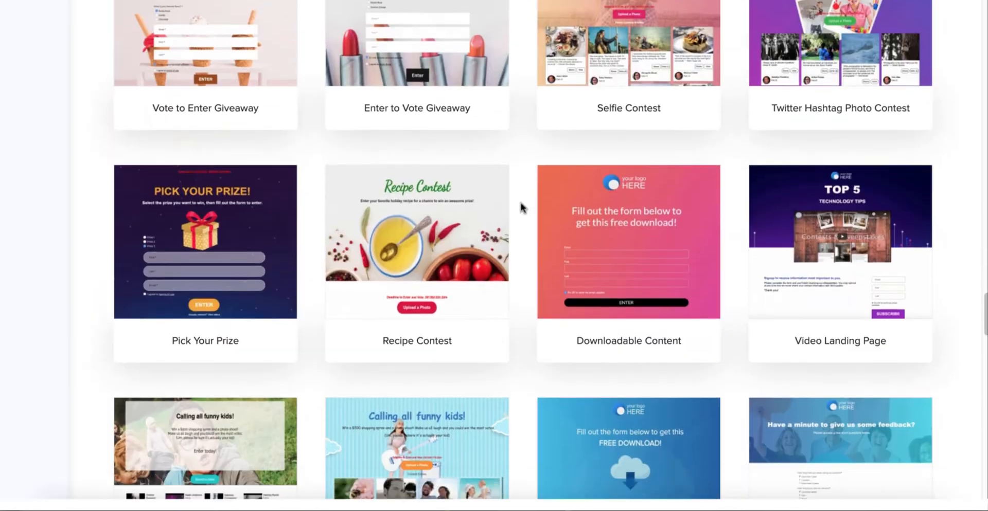
{"action": "scroll", "coordinate": [521, 207], "scroll_direction": "down", "scroll_amount": 17}
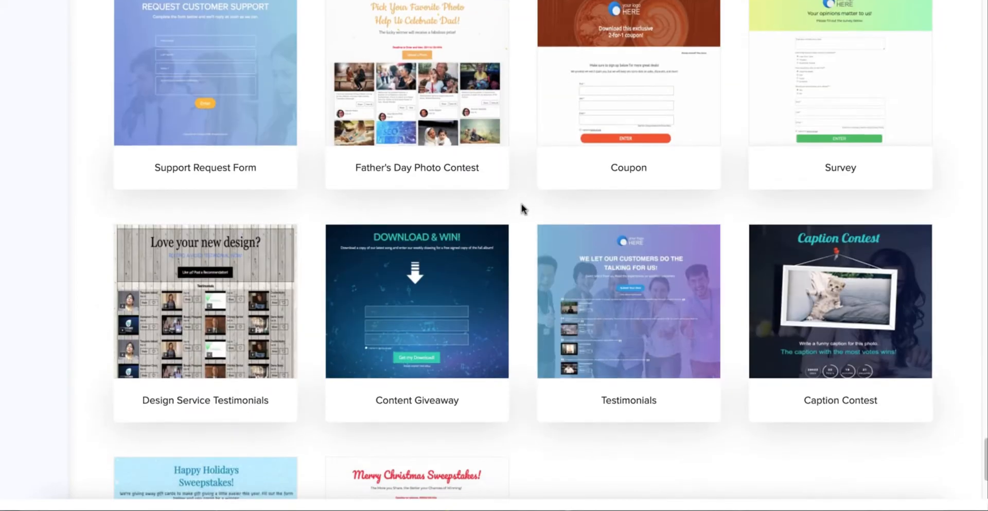
{"action": "scroll", "coordinate": [521, 206], "scroll_direction": "down", "scroll_amount": 5}
{"action": "scroll", "coordinate": [520, 206], "scroll_direction": "up", "scroll_amount": 20}
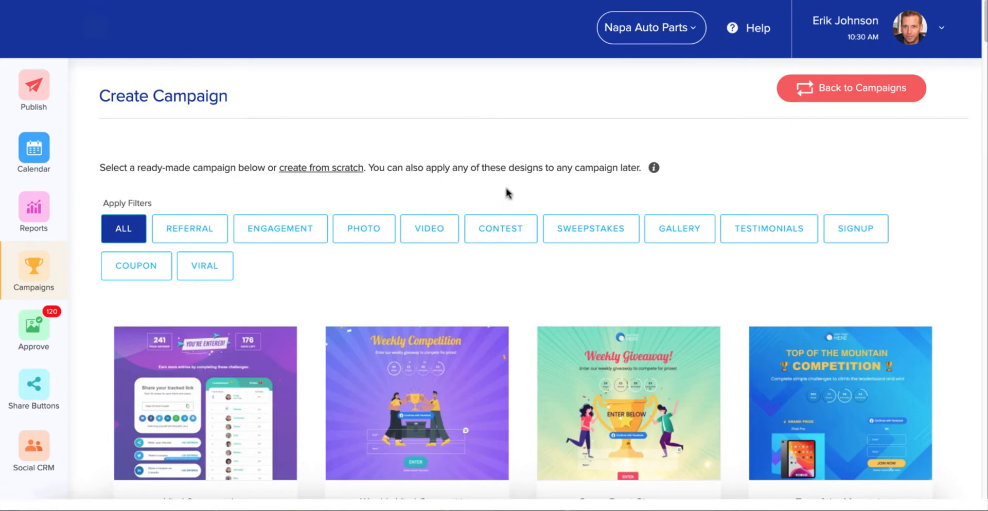
Step: Filter the campaign templates by Viral and look through the matching designs
{"action": "left_click", "coordinate": [203, 271]}
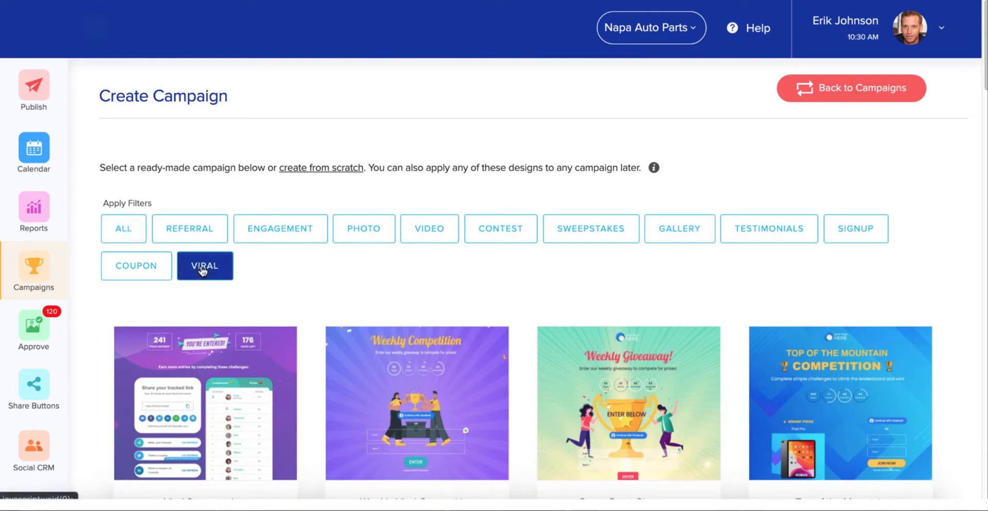
{"action": "scroll", "coordinate": [375, 255], "scroll_direction": "down", "scroll_amount": 10}
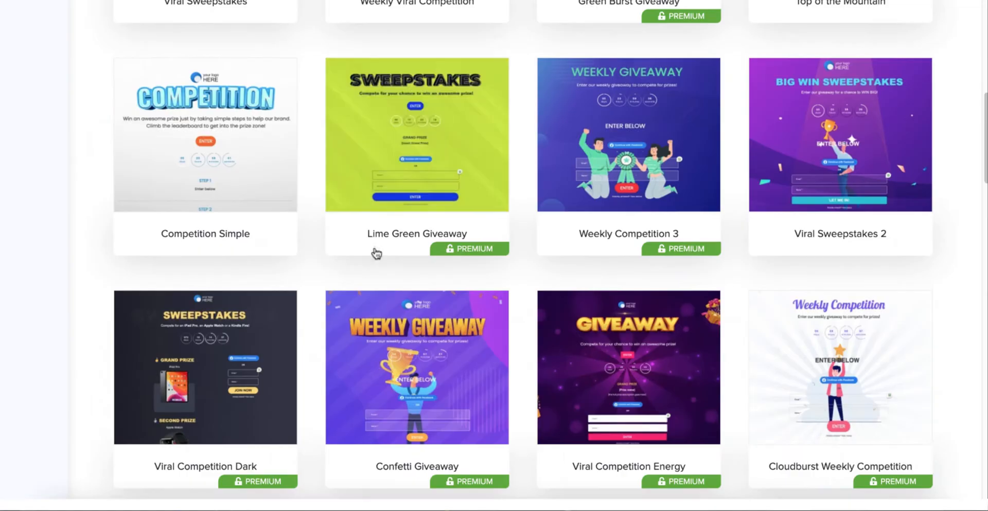
{"action": "scroll", "coordinate": [375, 254], "scroll_direction": "down", "scroll_amount": 20}
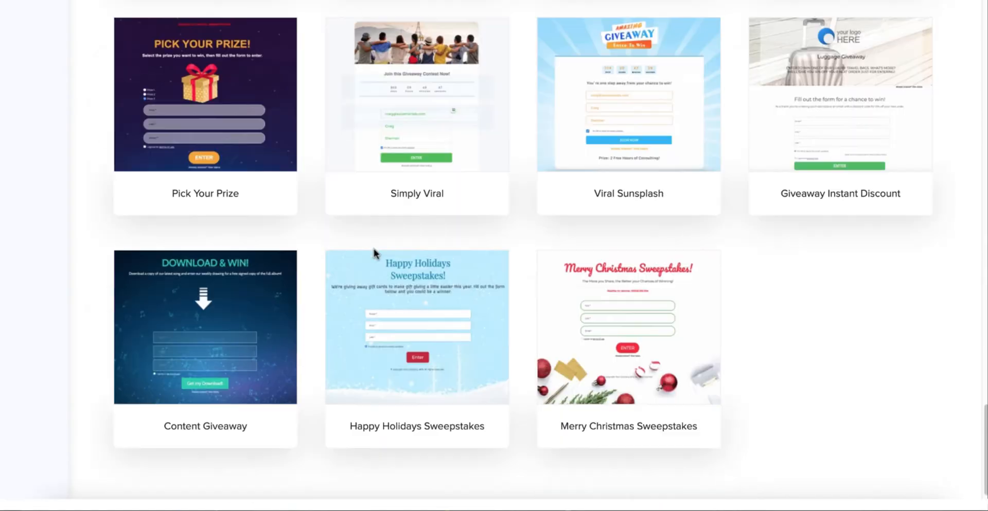
{"action": "scroll", "coordinate": [373, 248], "scroll_direction": "down", "scroll_amount": 1}
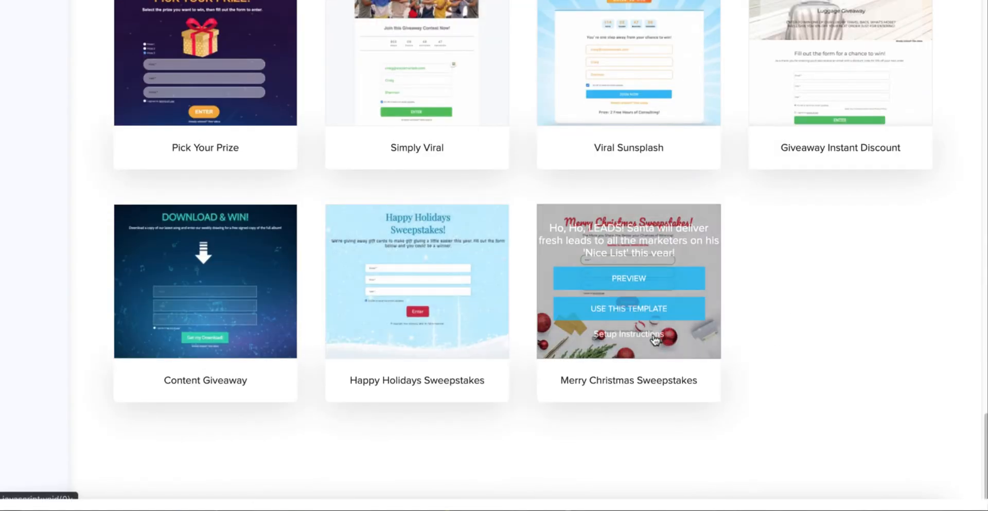
{"action": "scroll", "coordinate": [654, 339], "scroll_direction": "up", "scroll_amount": 20}
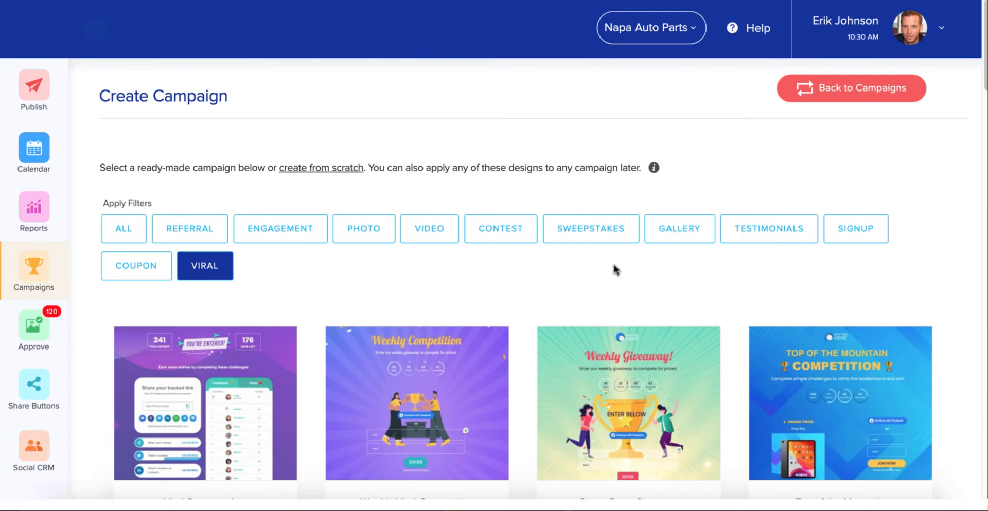
Step: Add the Sweepstakes filter to the Viral one and look through the matching templates
{"action": "left_click", "coordinate": [599, 231]}
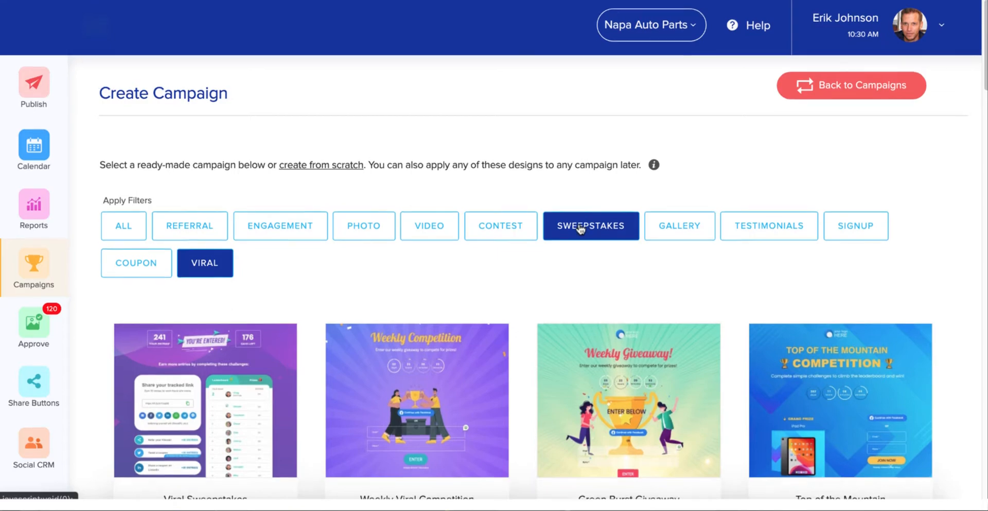
{"action": "scroll", "coordinate": [580, 227], "scroll_direction": "down", "scroll_amount": 2}
{"action": "scroll", "coordinate": [578, 222], "scroll_direction": "down", "scroll_amount": 3}
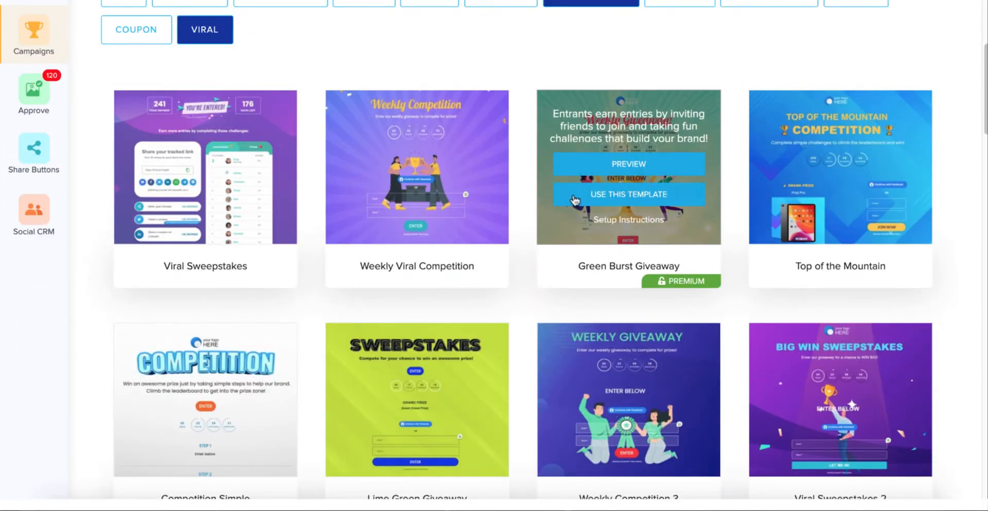
{"action": "mouse_move", "coordinate": [215, 165]}
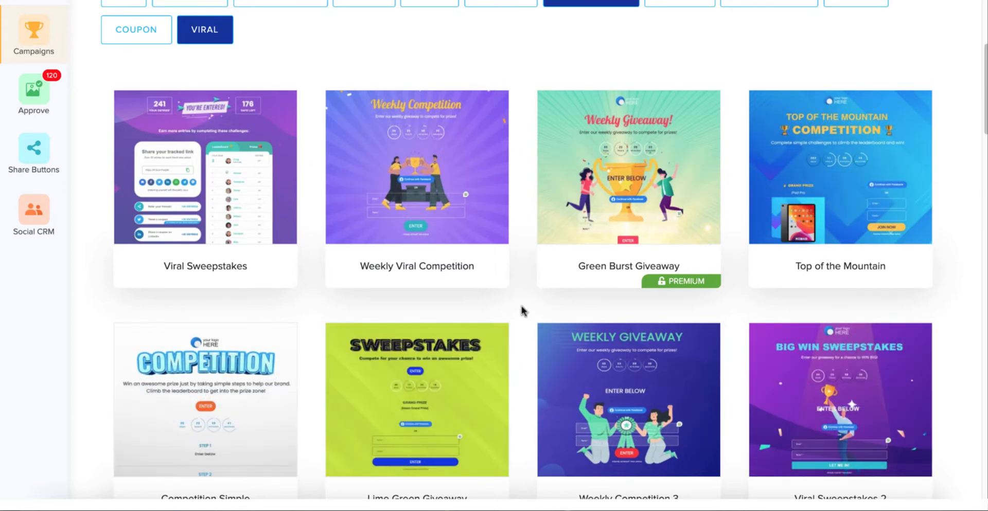
{"action": "scroll", "coordinate": [521, 309], "scroll_direction": "up", "scroll_amount": 4}
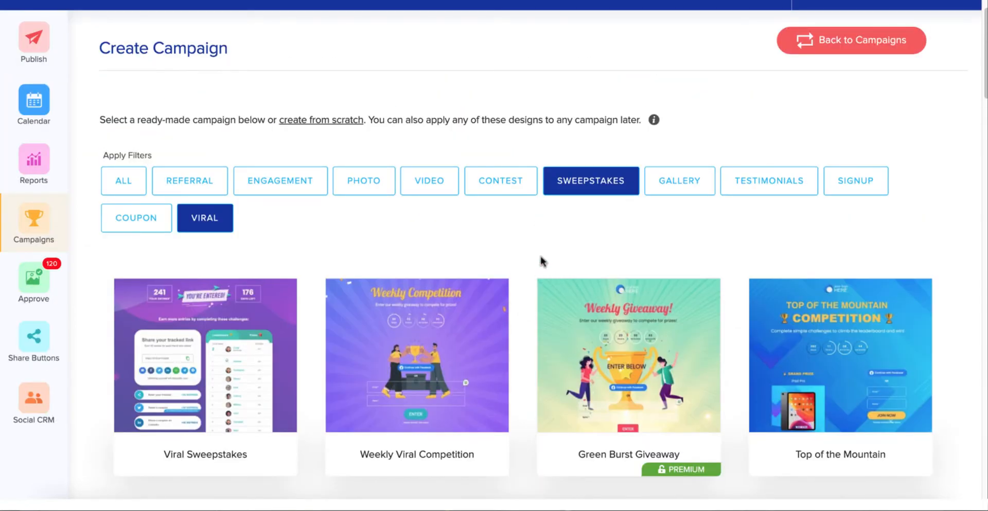
{"action": "scroll", "coordinate": [530, 267], "scroll_direction": "down", "scroll_amount": 10}
{"action": "scroll", "coordinate": [529, 267], "scroll_direction": "down", "scroll_amount": 4}
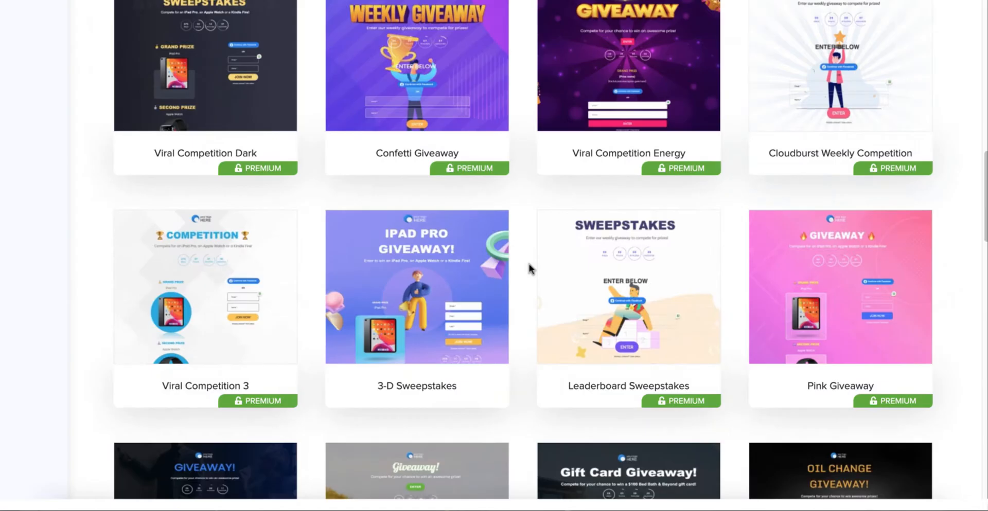
{"action": "scroll", "coordinate": [529, 268], "scroll_direction": "up", "scroll_amount": 14}
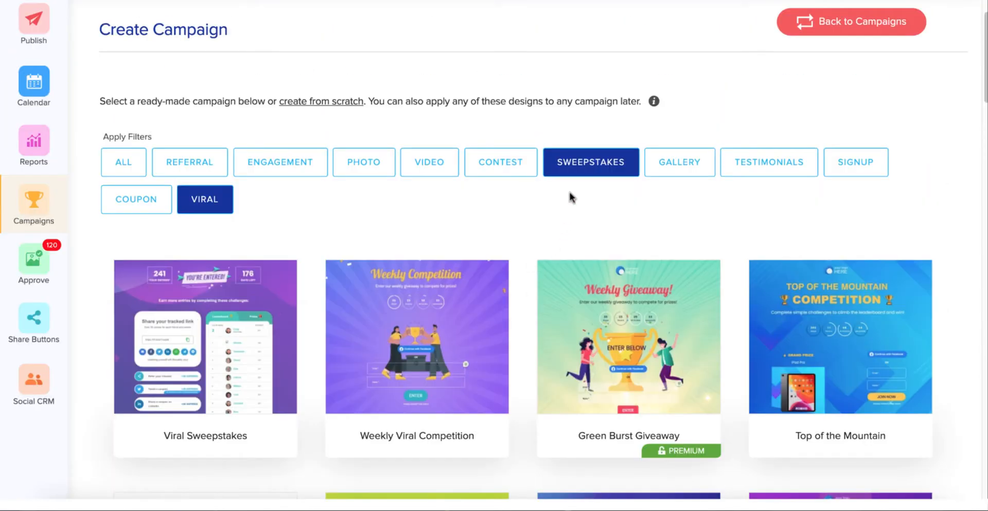
Step: Clear the Sweepstakes and Viral filters and examine the Selfie Contest and Twitter Hashtag Photo Contest templates in the full gallery
{"action": "left_click", "coordinate": [592, 170]}
{"action": "scroll", "coordinate": [474, 206], "scroll_direction": "down", "scroll_amount": 10}
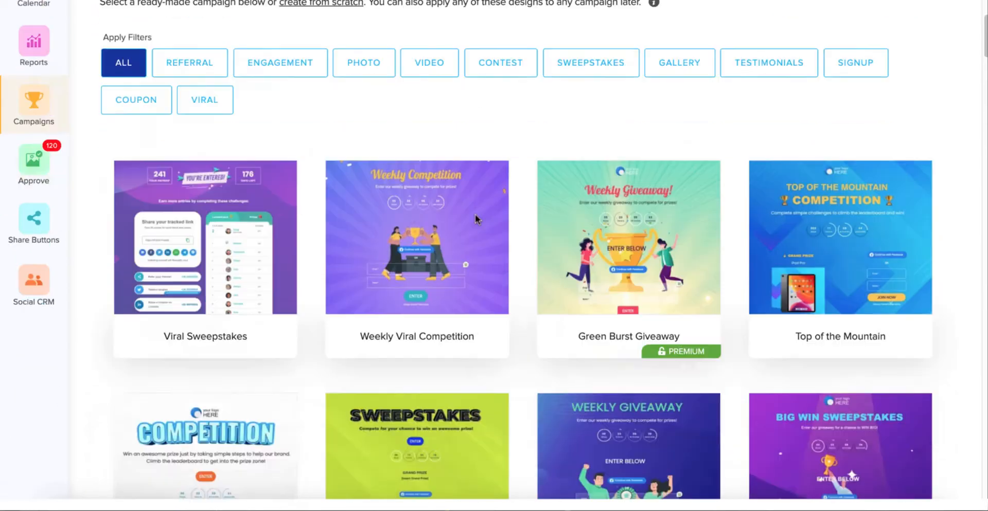
{"action": "scroll", "coordinate": [473, 215], "scroll_direction": "down", "scroll_amount": 20}
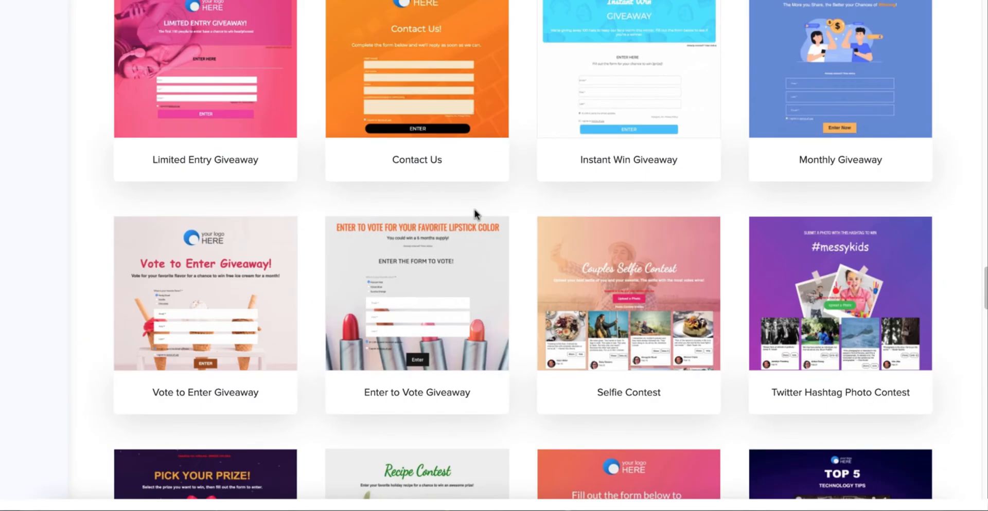
{"action": "scroll", "coordinate": [478, 216], "scroll_direction": "down", "scroll_amount": 4}
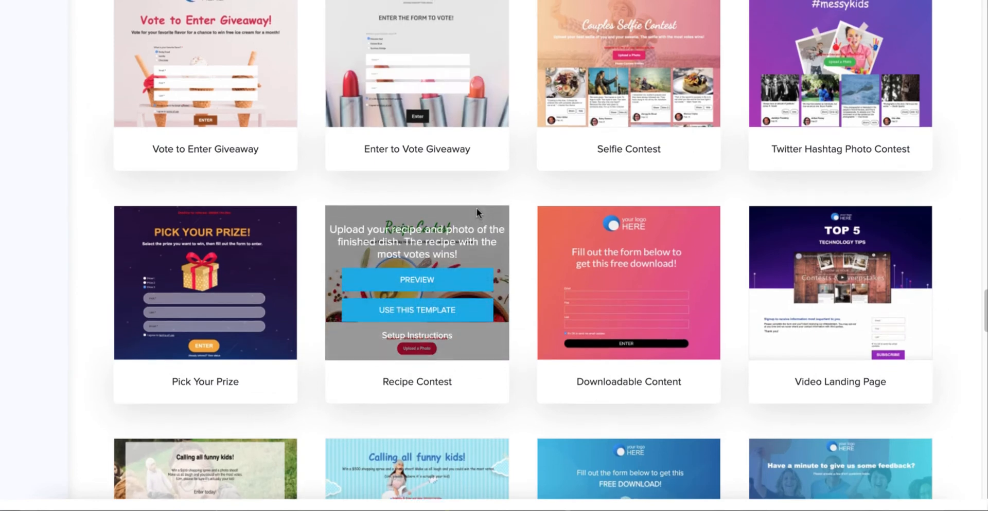
{"action": "scroll", "coordinate": [476, 208], "scroll_direction": "up", "scroll_amount": 1}
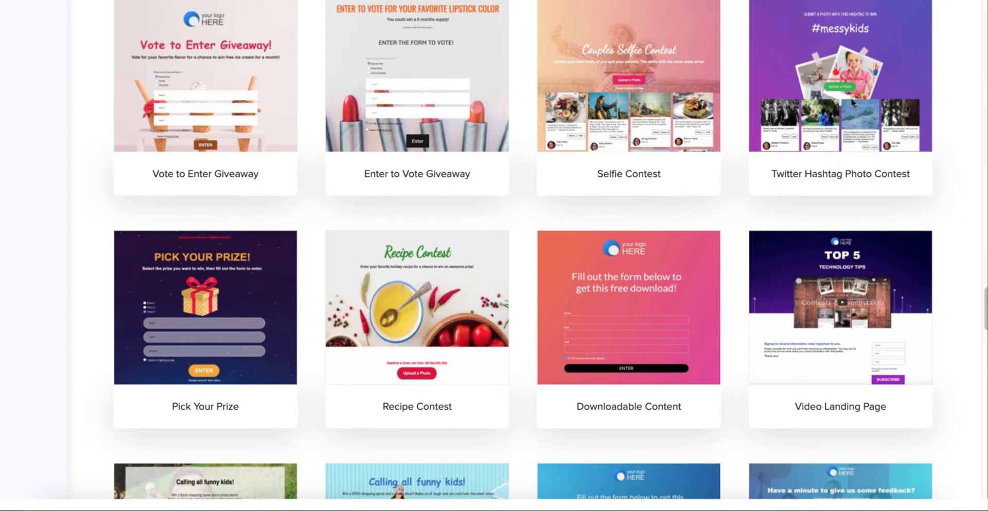
{"action": "mouse_move", "coordinate": [851, 98]}
{"action": "scroll", "coordinate": [823, 88], "scroll_direction": "up", "scroll_amount": 1}
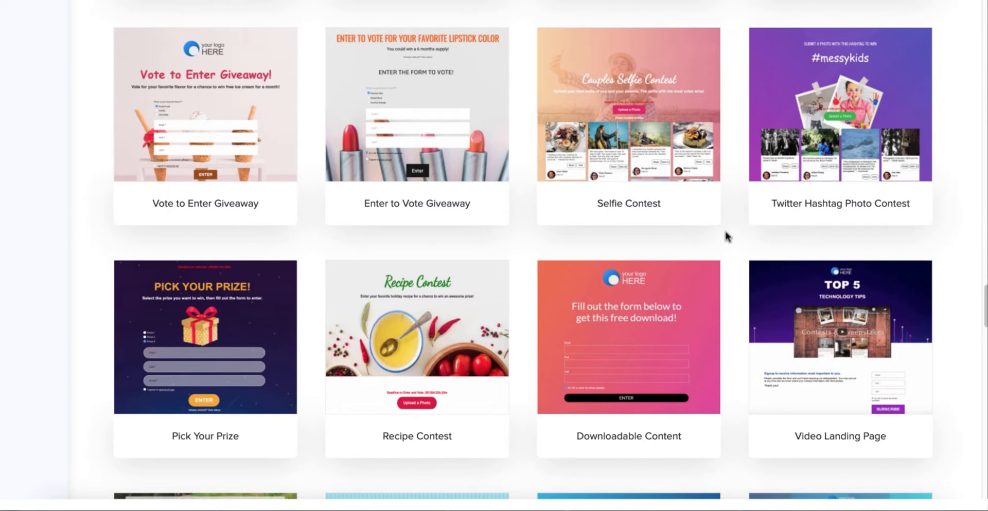
{"action": "mouse_move", "coordinate": [719, 148]}
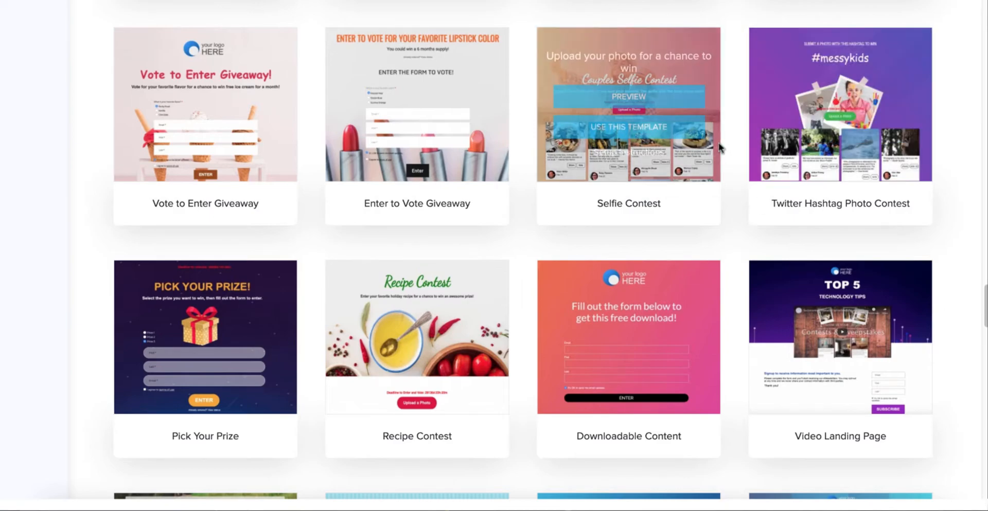
{"action": "scroll", "coordinate": [718, 143], "scroll_direction": "up", "scroll_amount": 15}
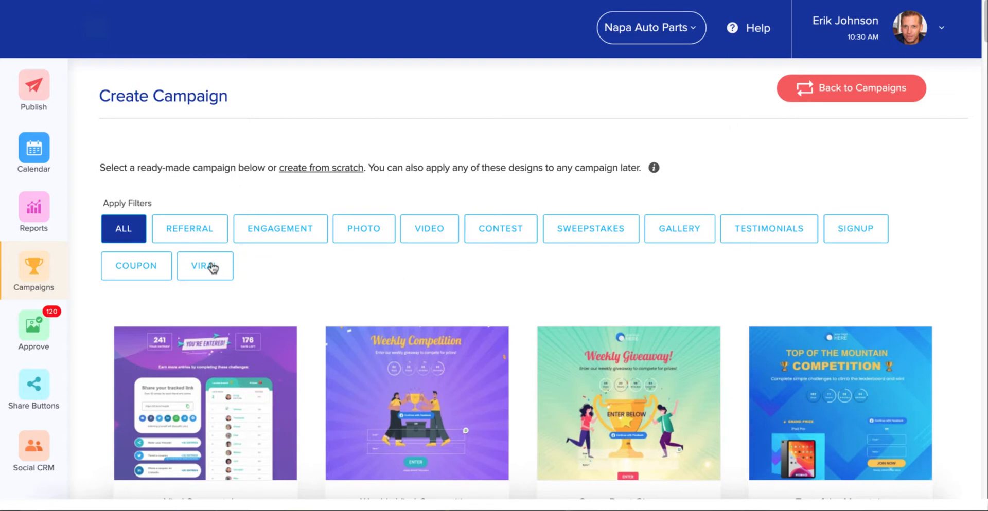
Step: Read the setup instructions of the Viral Sweepstakes template, close them, and start a campaign from that template
{"action": "scroll", "coordinate": [213, 284], "scroll_direction": "down", "scroll_amount": 2}
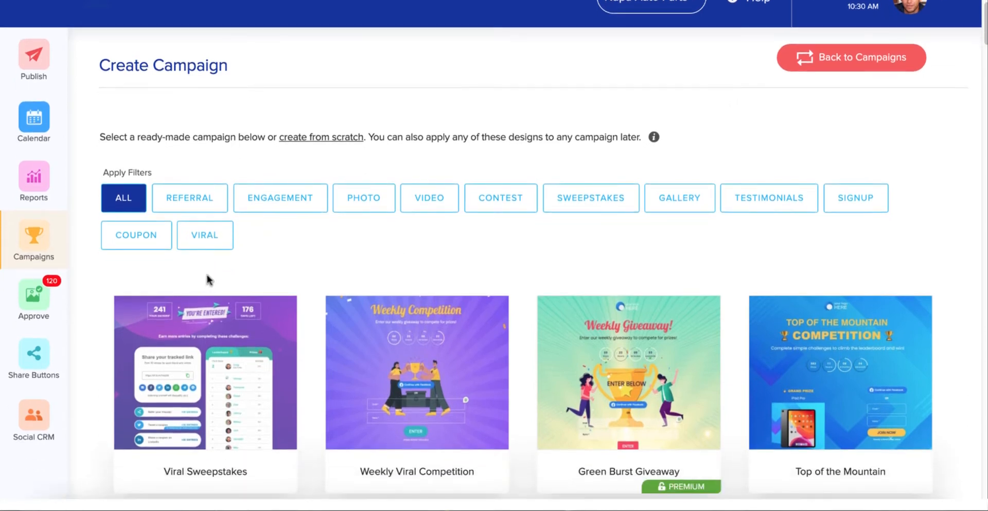
{"action": "mouse_move", "coordinate": [202, 376]}
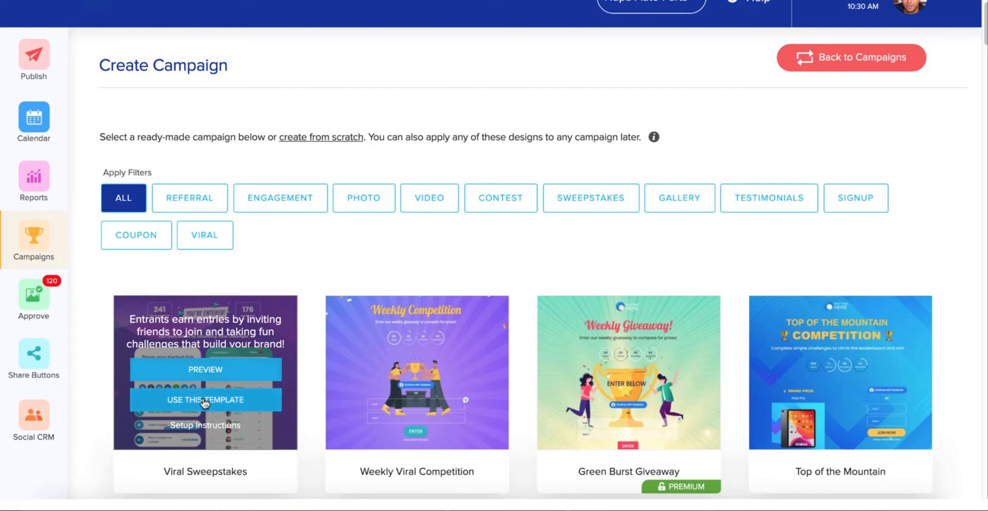
{"action": "left_click", "coordinate": [212, 431]}
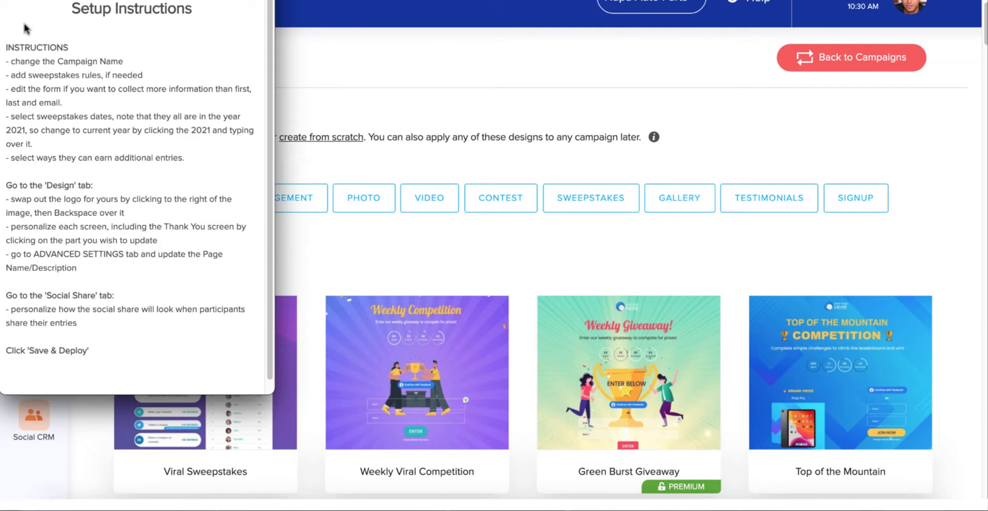
{"action": "left_click", "coordinate": [9, 2]}
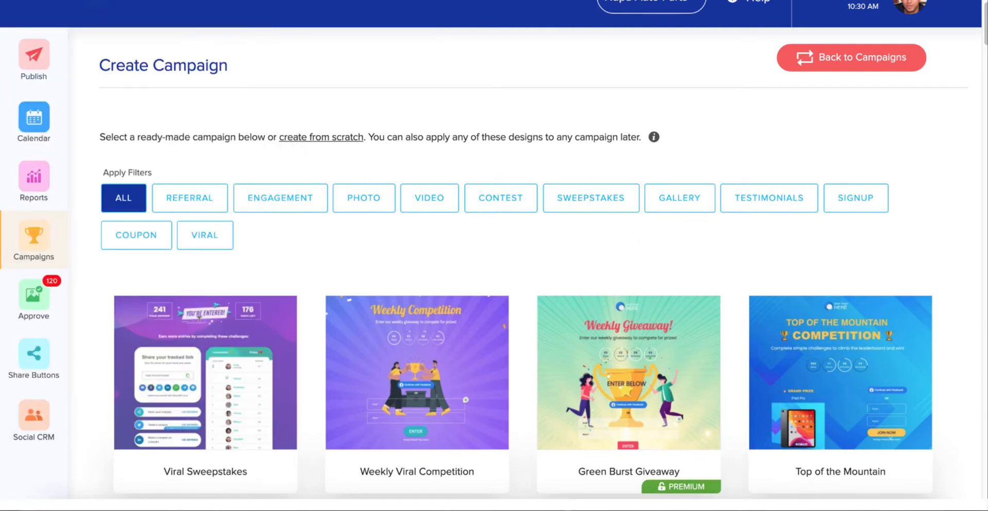
{"action": "left_click", "coordinate": [202, 398]}
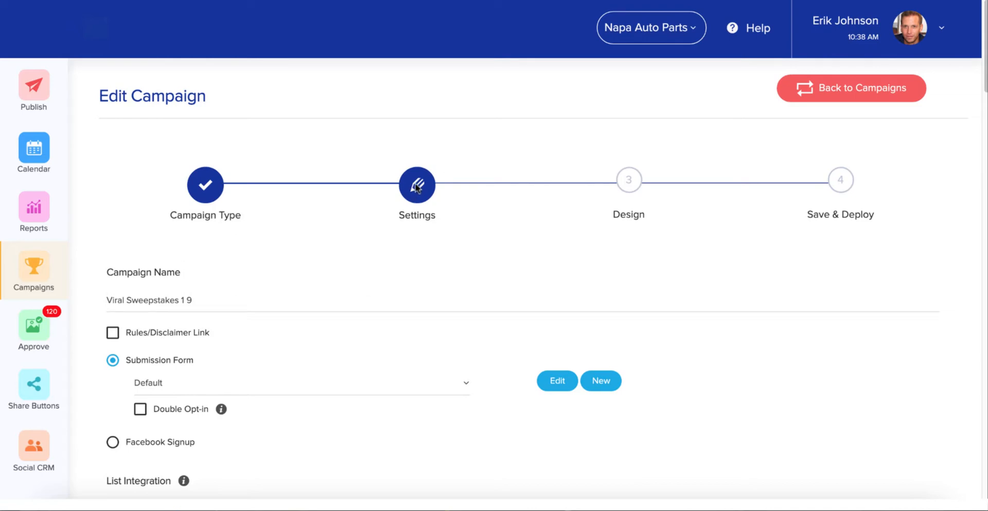
Step: Return to the Campaign Type stage and review the available referral and engagement campaign types
{"action": "left_click", "coordinate": [205, 186]}
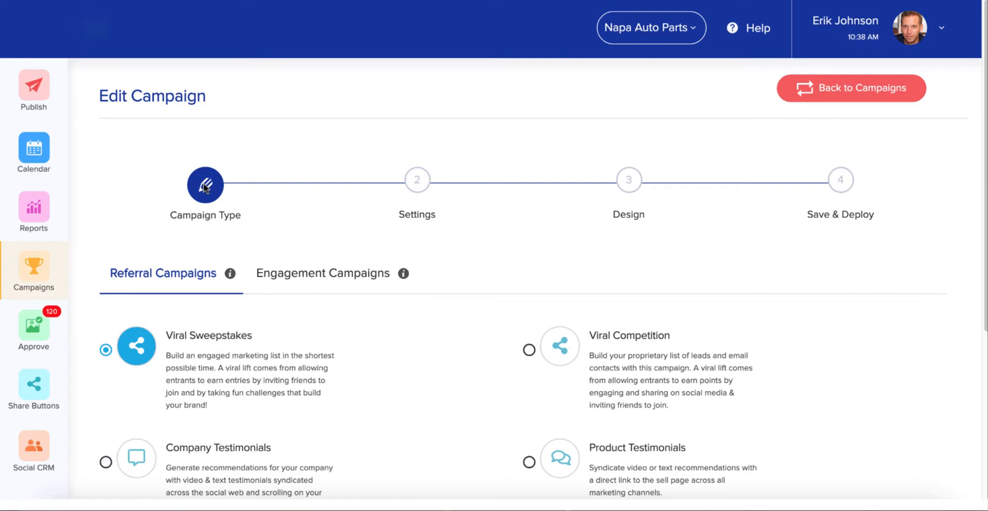
{"action": "scroll", "coordinate": [205, 186], "scroll_direction": "down", "scroll_amount": 1}
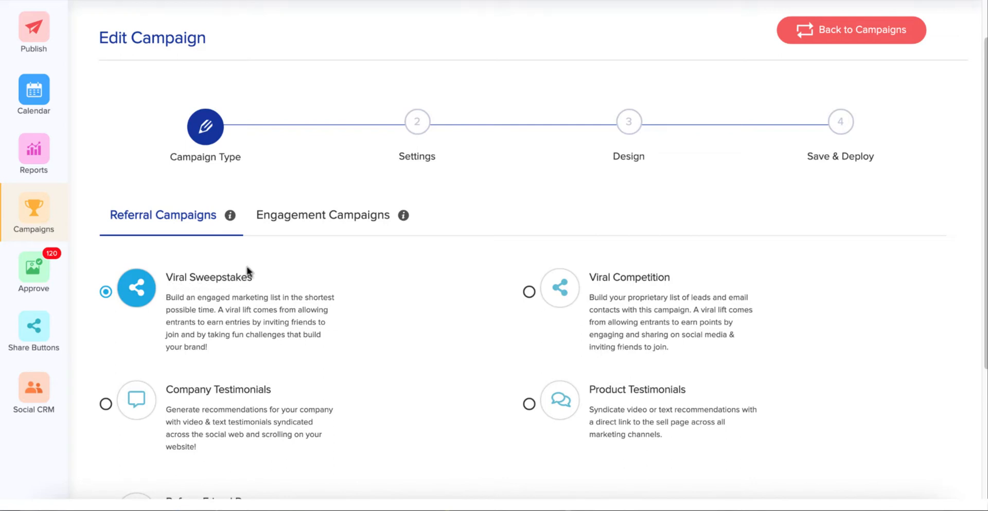
{"action": "scroll", "coordinate": [247, 273], "scroll_direction": "down", "scroll_amount": 1}
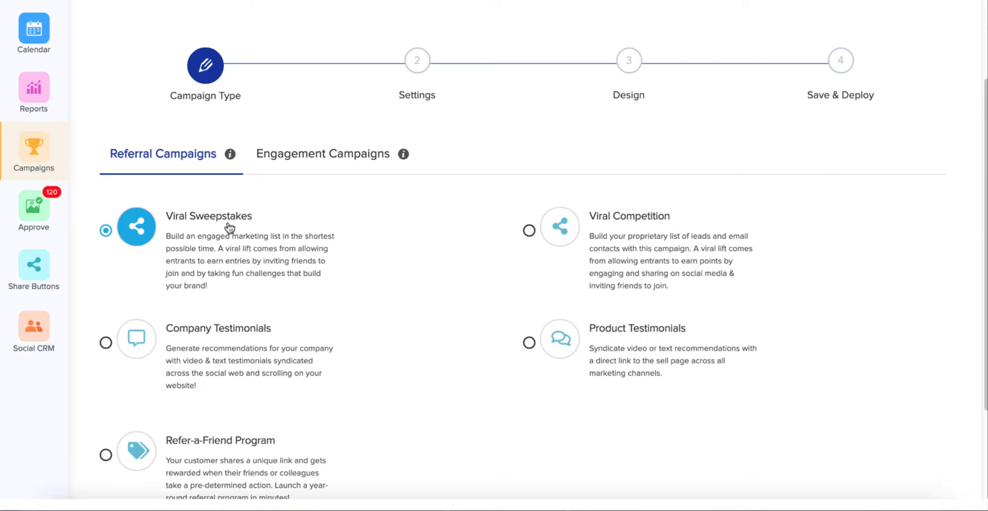
{"action": "left_click", "coordinate": [316, 156]}
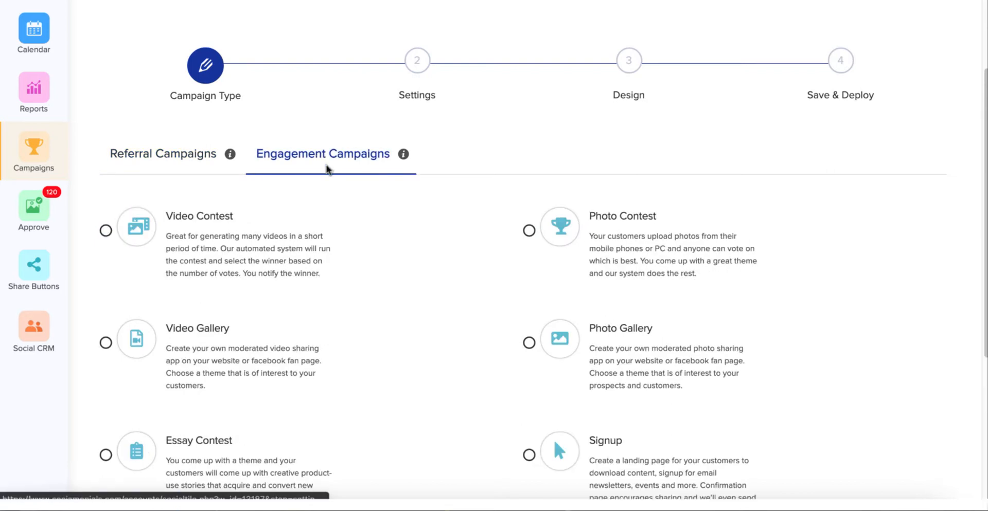
Step: Review the engagement campaign types, return to the referral types with Viral Sweepstakes selected, and open the Settings stage
{"action": "scroll", "coordinate": [425, 225], "scroll_direction": "down", "scroll_amount": 1}
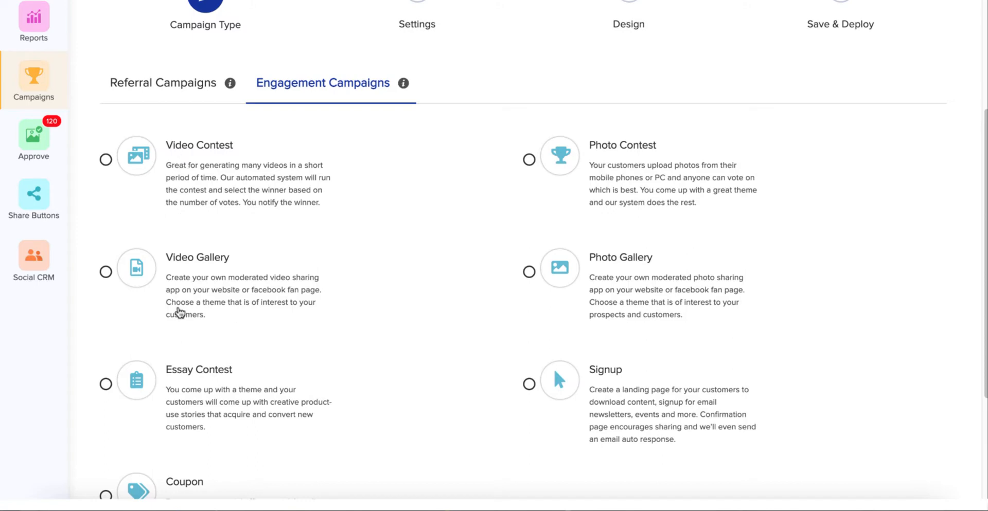
{"action": "scroll", "coordinate": [178, 312], "scroll_direction": "up", "scroll_amount": 1}
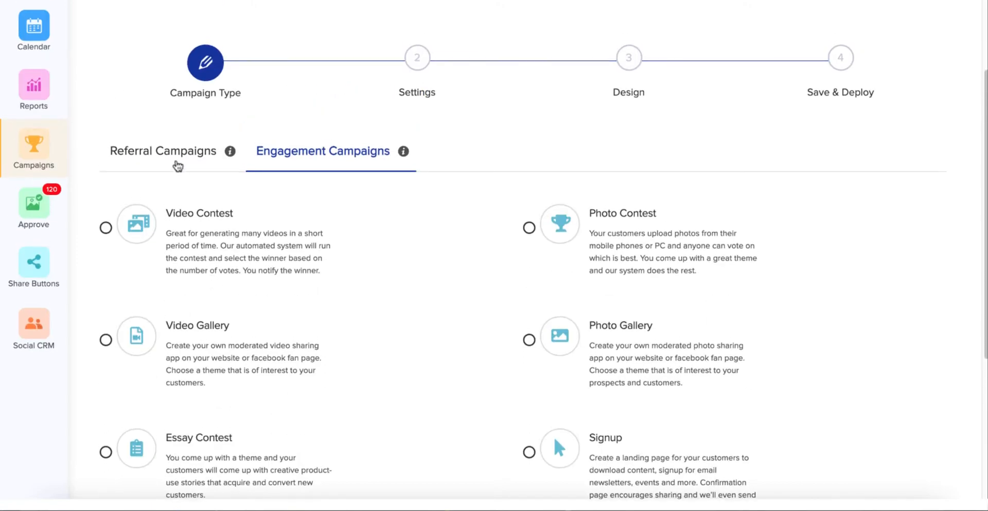
{"action": "left_click", "coordinate": [171, 153]}
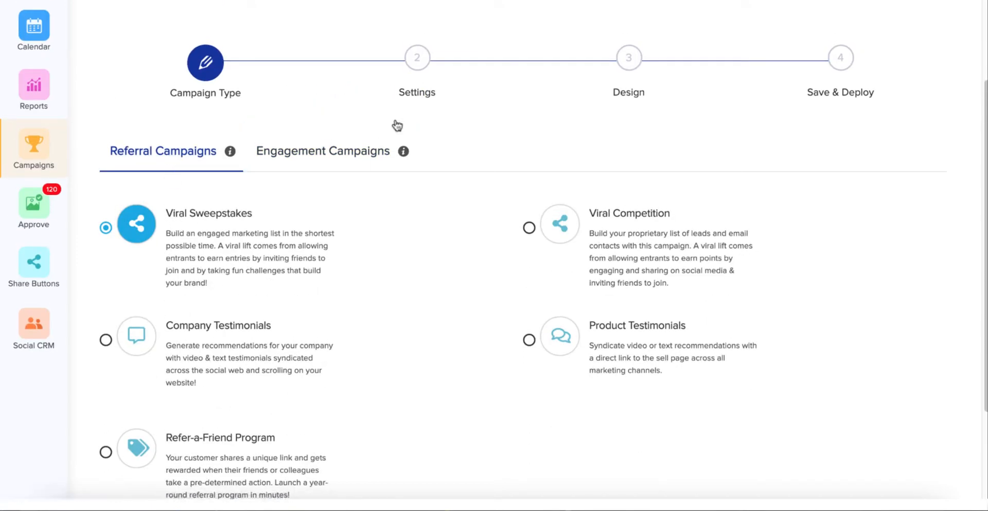
{"action": "left_click", "coordinate": [418, 59]}
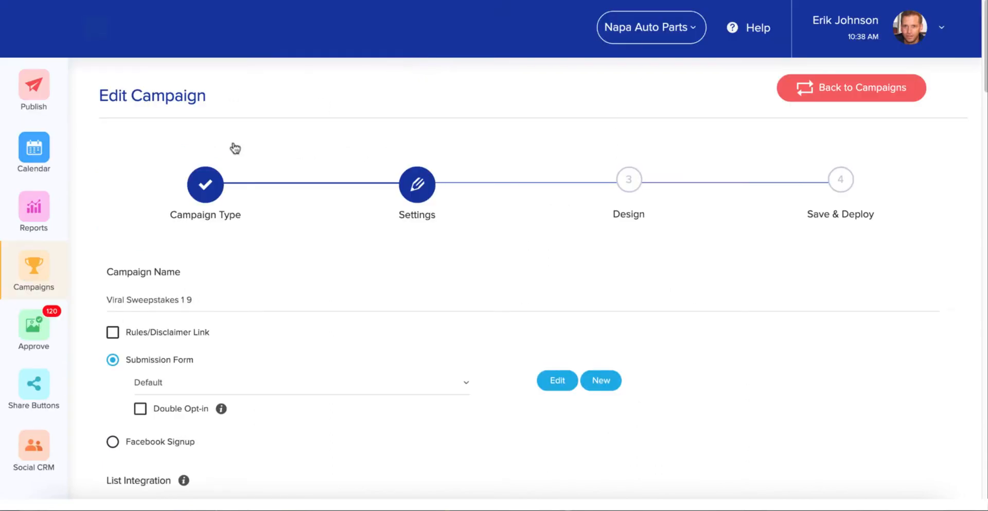
Step: Rename the campaign as Test Sweeps 5
{"action": "left_click_drag", "start_coordinate": [193, 300], "coordinate": [106, 298]}
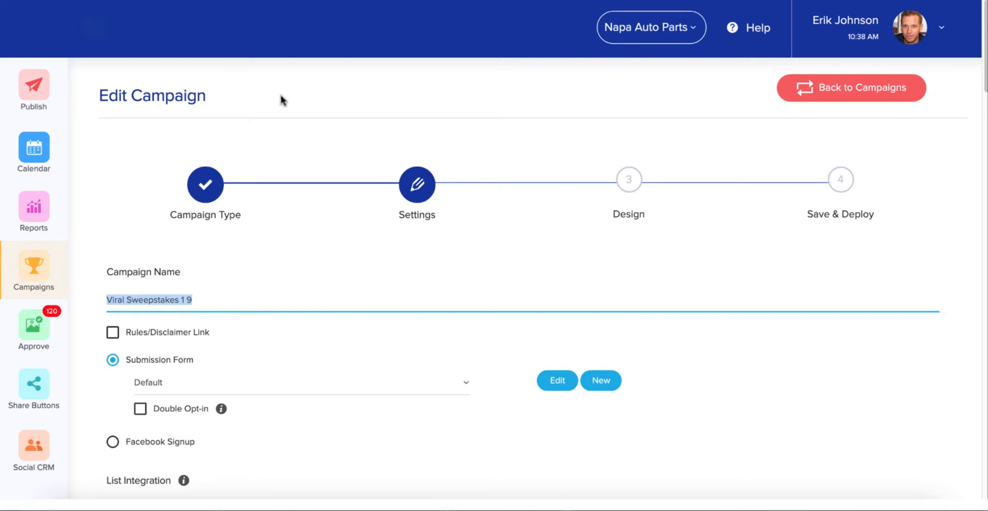
{"action": "type", "text": "Test Sweeps"}
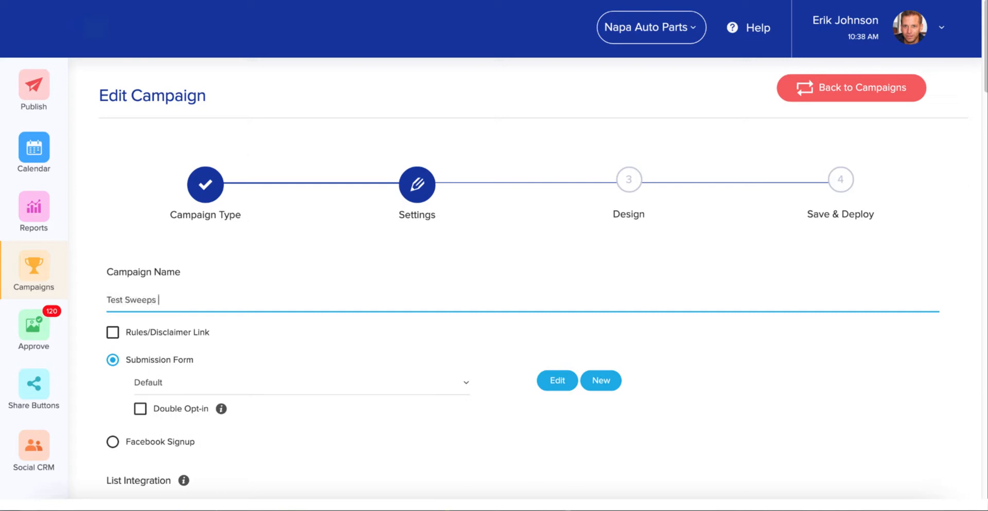
{"action": "type", "text": " 5"}
Step: Enable the Rules/Disclaimer Link with the pasted-text option and enter "test" as the rules text
{"action": "scroll", "coordinate": [346, 172], "scroll_direction": "down", "scroll_amount": 1}
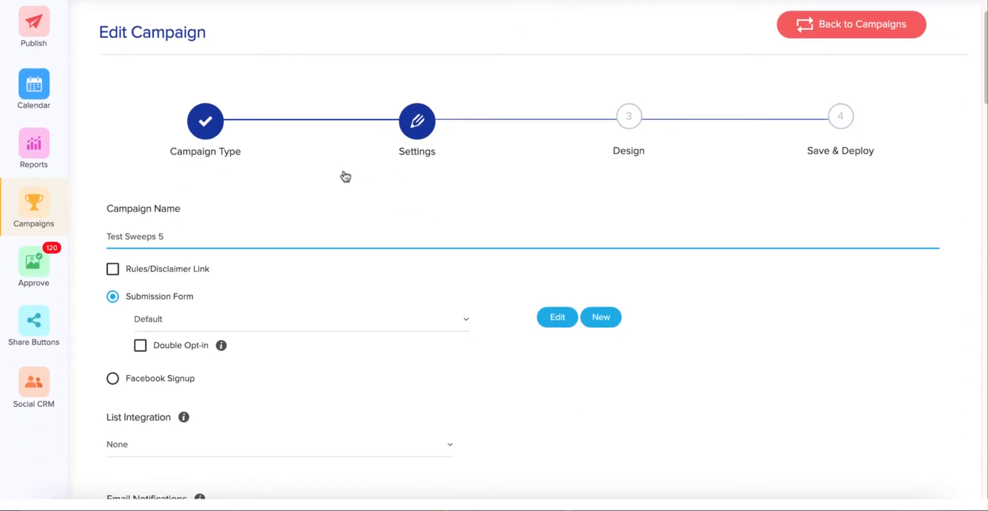
{"action": "left_click", "coordinate": [113, 271]}
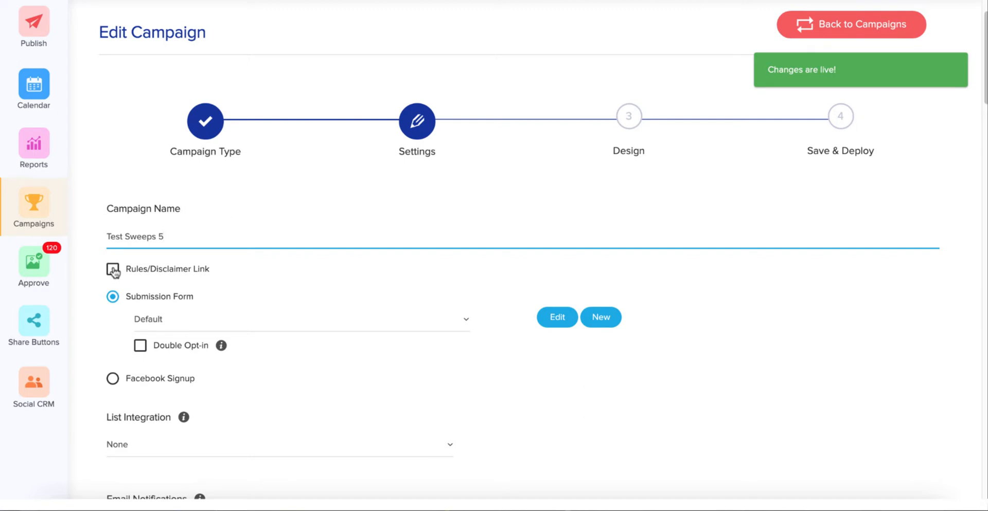
{"action": "left_click", "coordinate": [113, 271]}
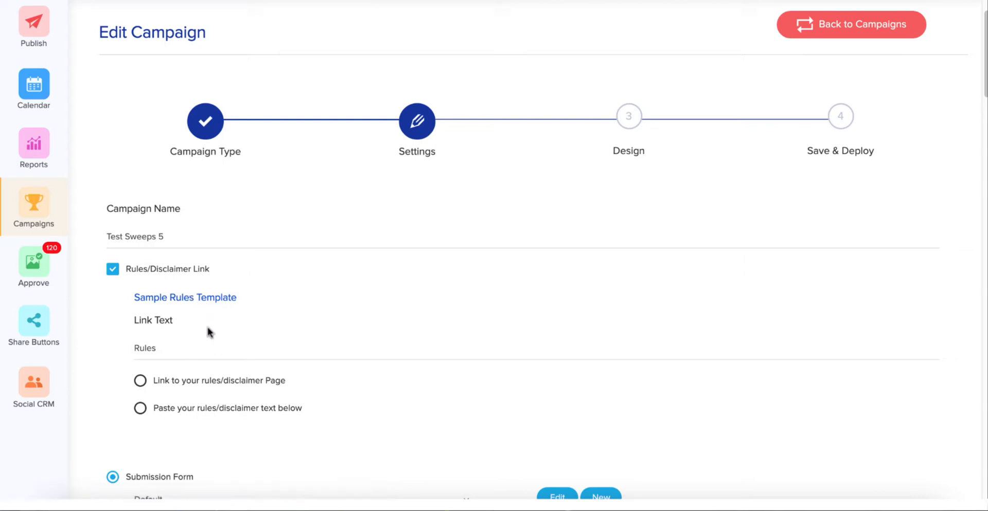
{"action": "left_click", "coordinate": [139, 409]}
{"action": "left_click", "coordinate": [255, 459]}
{"action": "scroll", "coordinate": [240, 435], "scroll_direction": "down", "scroll_amount": 1}
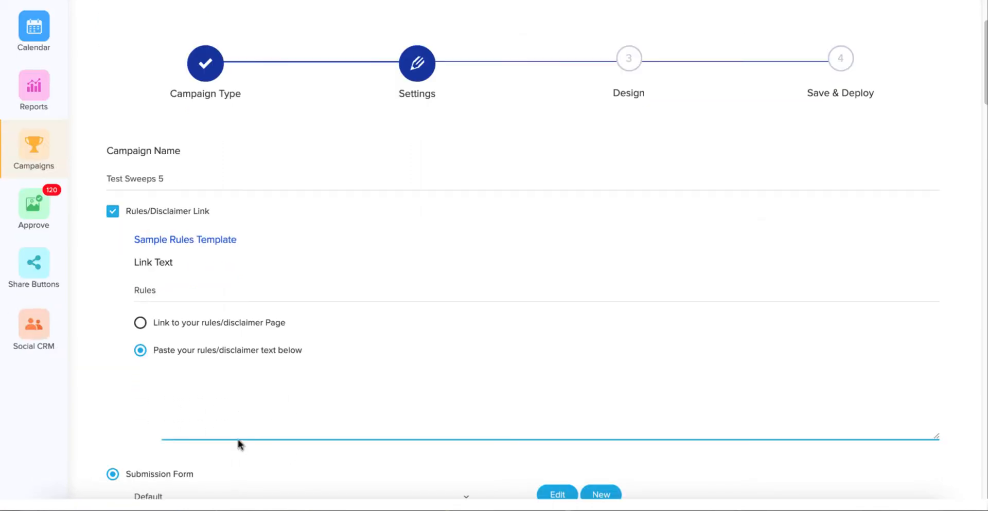
{"action": "scroll", "coordinate": [236, 413], "scroll_direction": "down", "scroll_amount": 1}
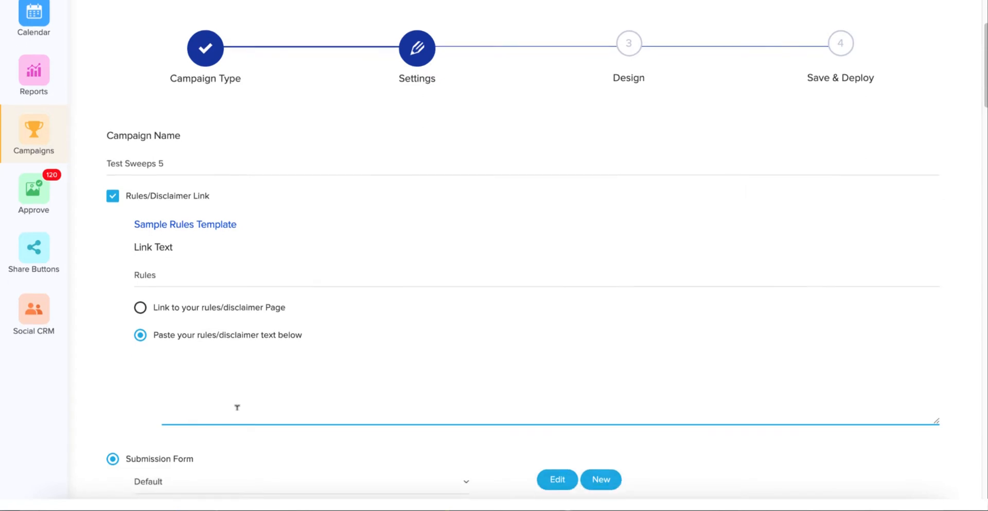
{"action": "type", "text": "test"}
Step: Open the Default submission form for editing and look over its existing fields
{"action": "scroll", "coordinate": [251, 387], "scroll_direction": "down", "scroll_amount": 5}
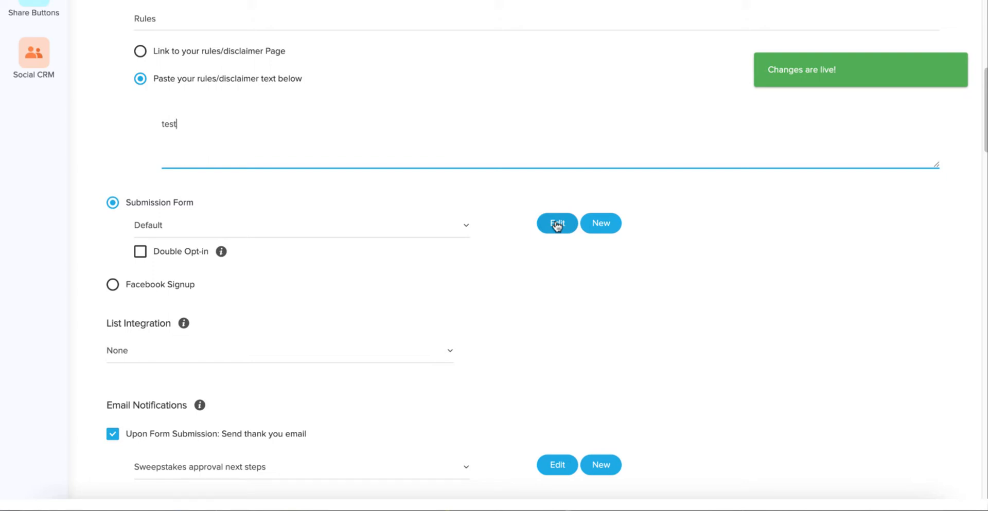
{"action": "left_click", "coordinate": [556, 224]}
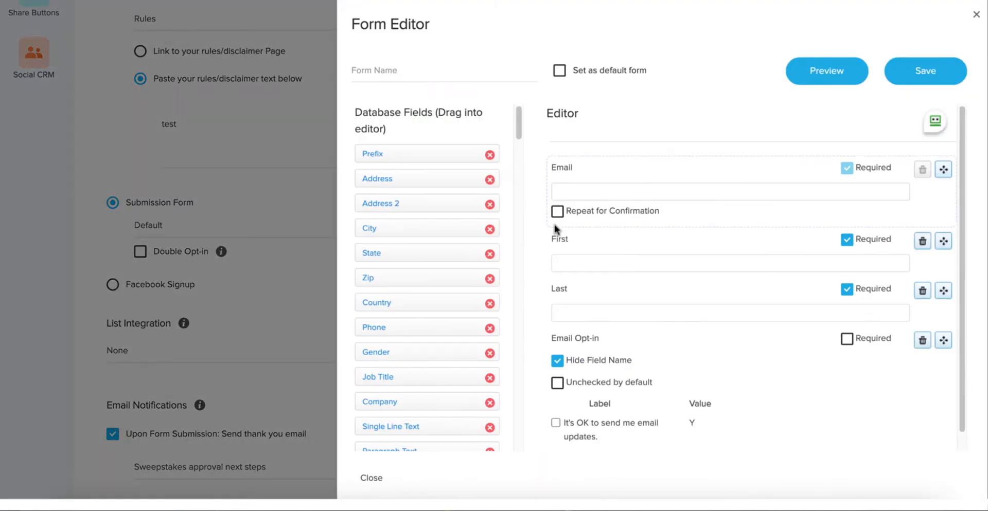
{"action": "scroll", "coordinate": [648, 190], "scroll_direction": "down", "scroll_amount": 1}
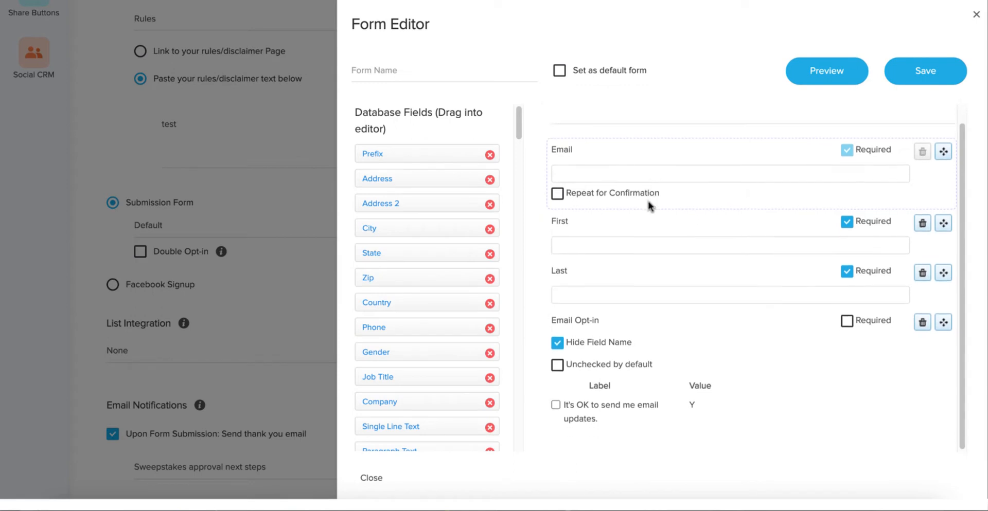
{"action": "scroll", "coordinate": [648, 205], "scroll_direction": "up", "scroll_amount": 1}
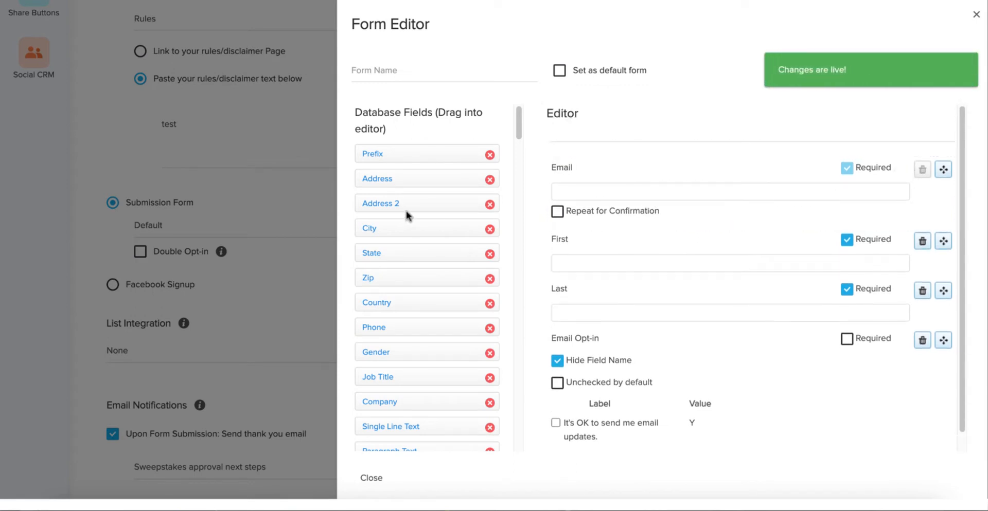
Step: Add a Radio Buttons field between First and Last, named "When are you hoping to purchase your next car?"
{"action": "scroll", "coordinate": [407, 216], "scroll_direction": "down", "scroll_amount": 15}
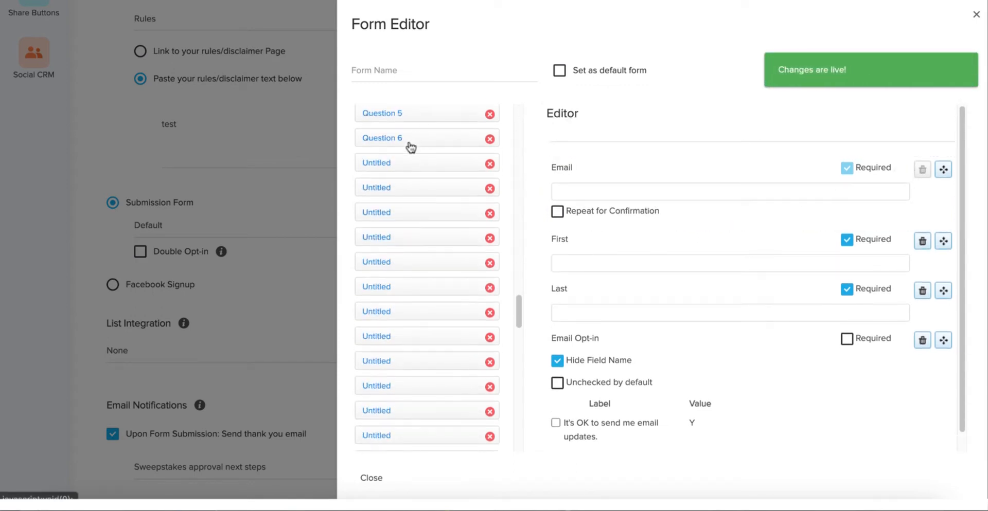
{"action": "scroll", "coordinate": [415, 216], "scroll_direction": "down", "scroll_amount": 10}
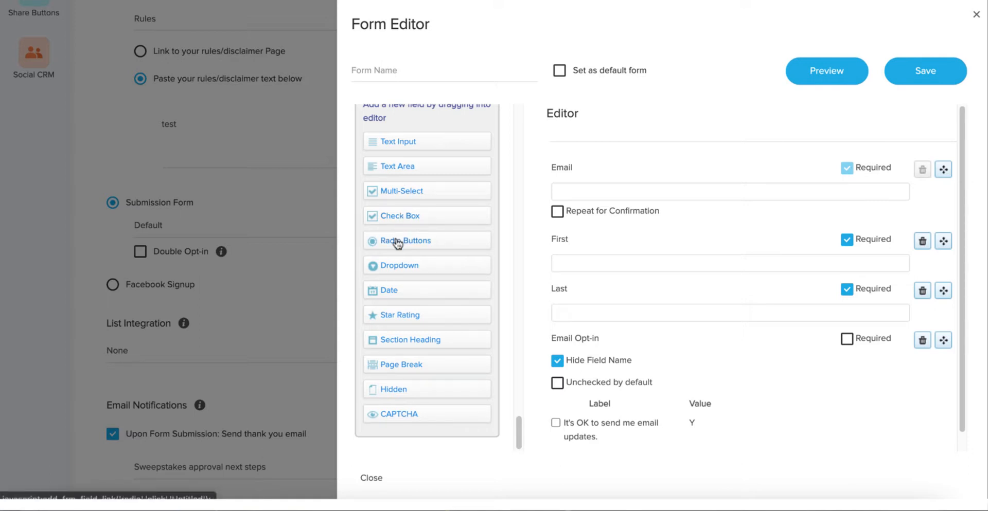
{"action": "left_click_drag", "start_coordinate": [397, 244], "coordinate": [595, 331]}
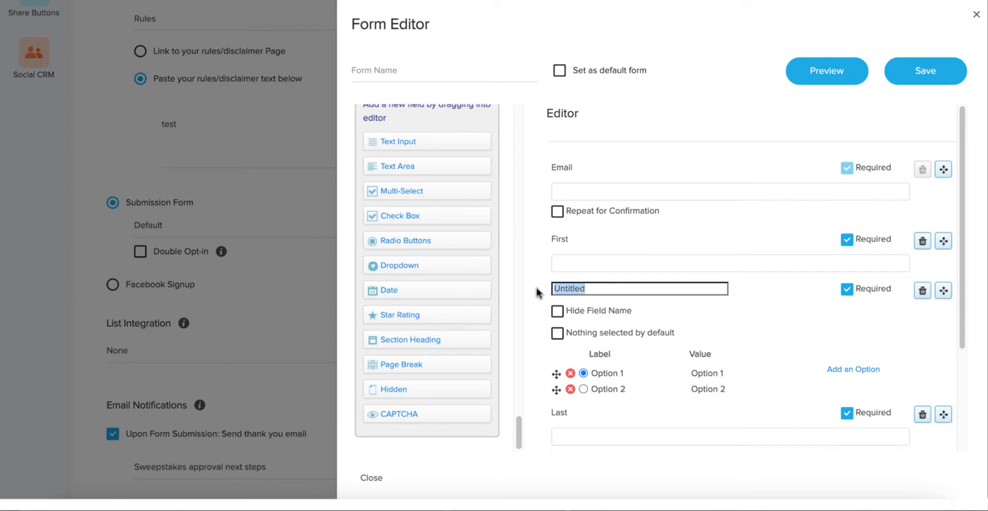
{"action": "type", "text": "When "}
{"action": "type", "text": "are you h"}
{"action": "key", "text": "BackSpace"}
{"action": "type", "text": "you h"}
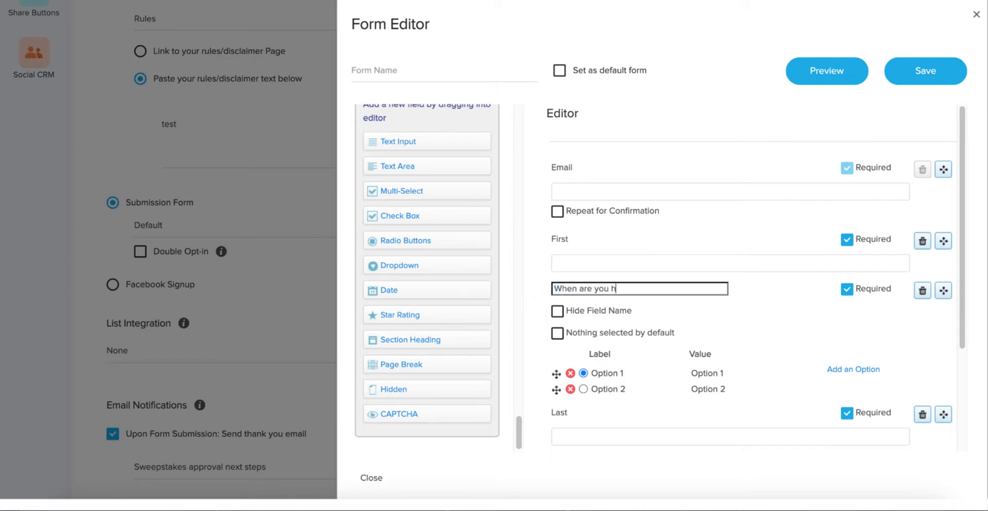
{"action": "type", "text": "oping to purchase ayour next ca"}
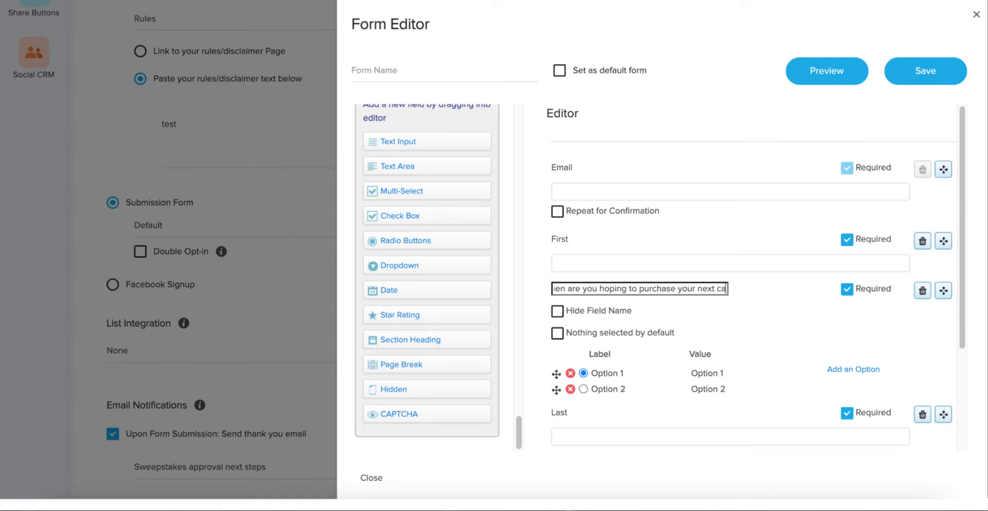
{"action": "type", "text": "r?"}
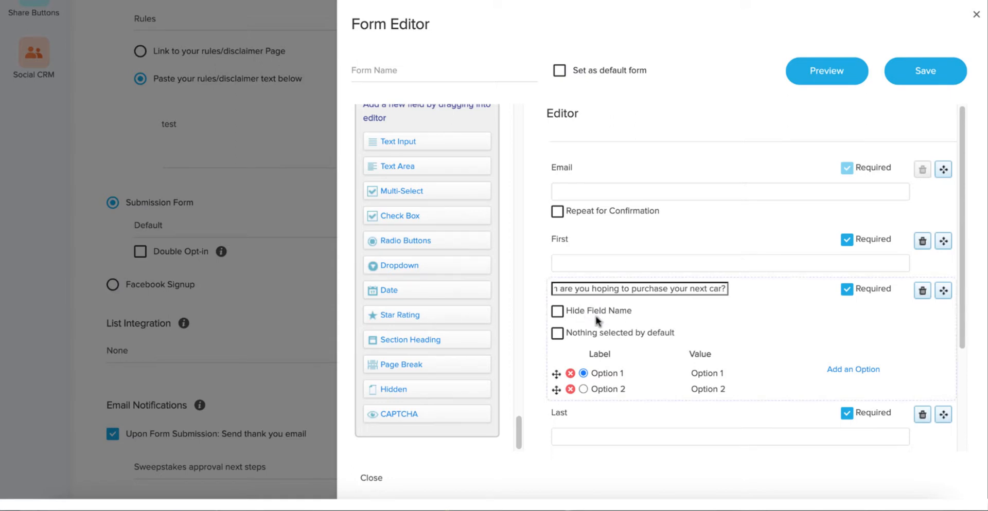
Step: Set the car purchase question's first option to the label "Within 1 mo" and the value "1mo"
{"action": "scroll", "coordinate": [621, 341], "scroll_direction": "down", "scroll_amount": 1}
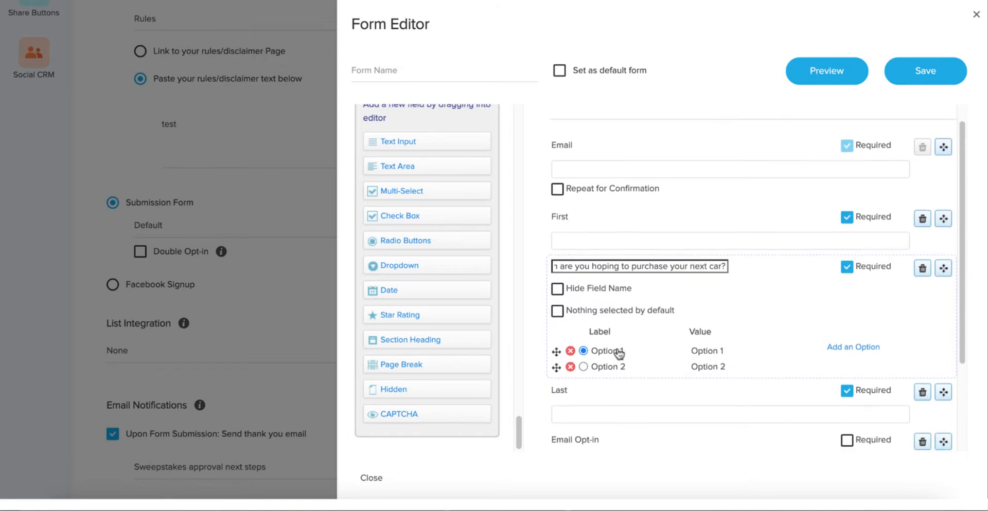
{"action": "left_click", "coordinate": [608, 351]}
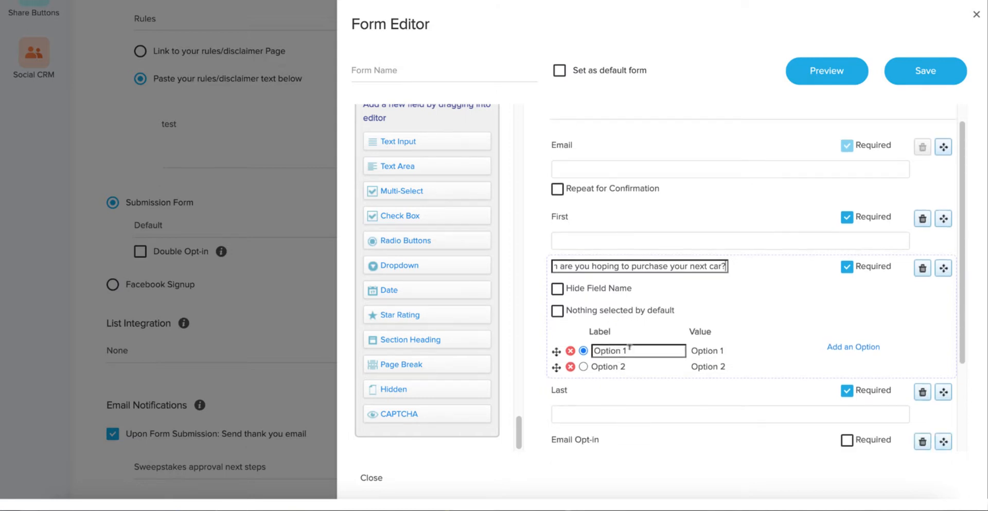
{"action": "mouse_move", "coordinate": [593, 351]}
{"action": "left_mouse_down"}
{"action": "mouse_move", "coordinate": [624, 351]}
{"action": "mouse_move", "coordinate": [585, 354]}
{"action": "left_mouse_up"}
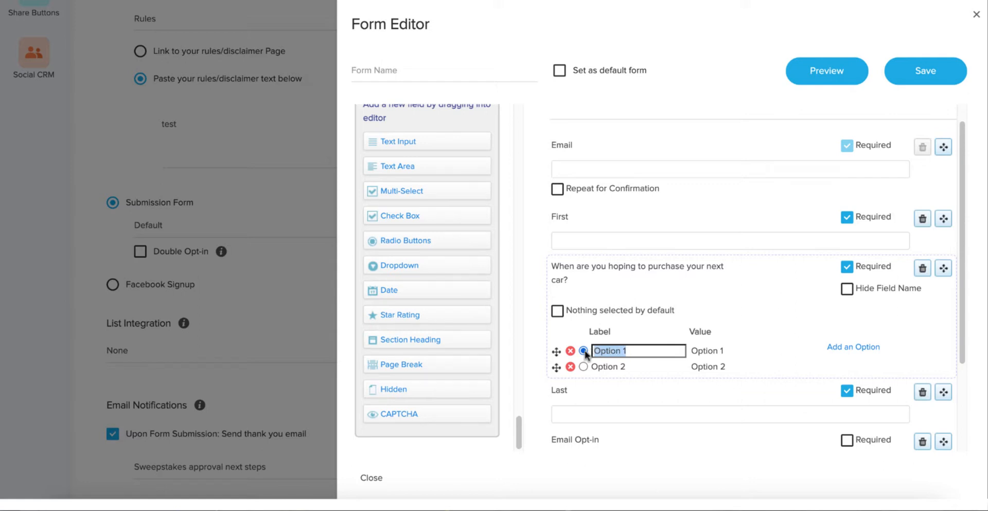
{"action": "type", "text": "N"}
{"action": "type", "text": "Within "}
{"action": "type", "text": "1 mo"}
{"action": "left_click", "coordinate": [710, 350]}
{"action": "left_click_drag", "start_coordinate": [729, 349], "coordinate": [693, 350]}
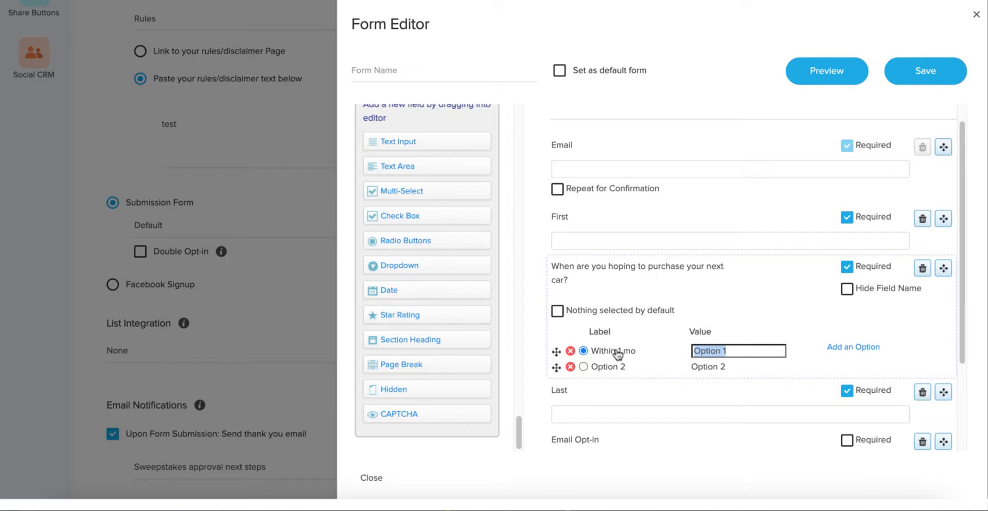
{"action": "left_click", "coordinate": [747, 348]}
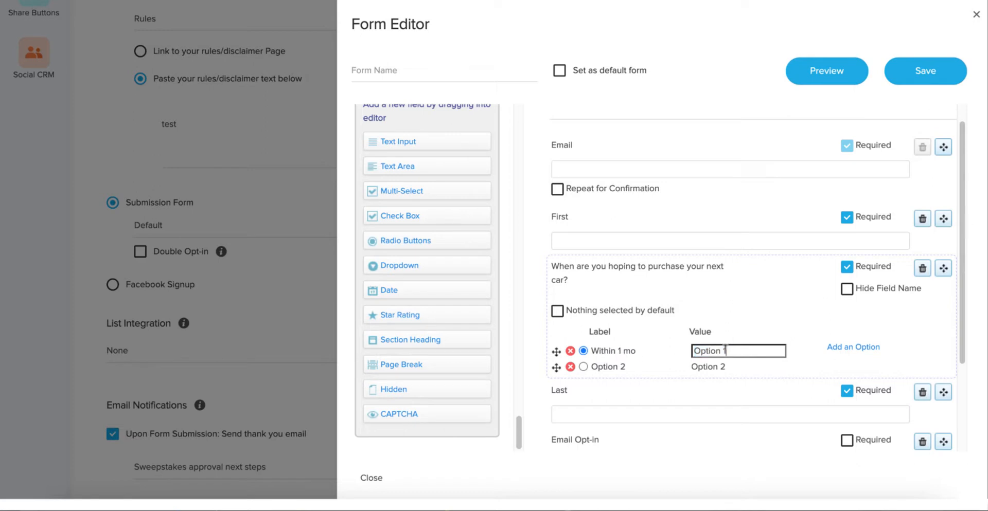
{"action": "left_click_drag", "start_coordinate": [725, 350], "coordinate": [691, 351]}
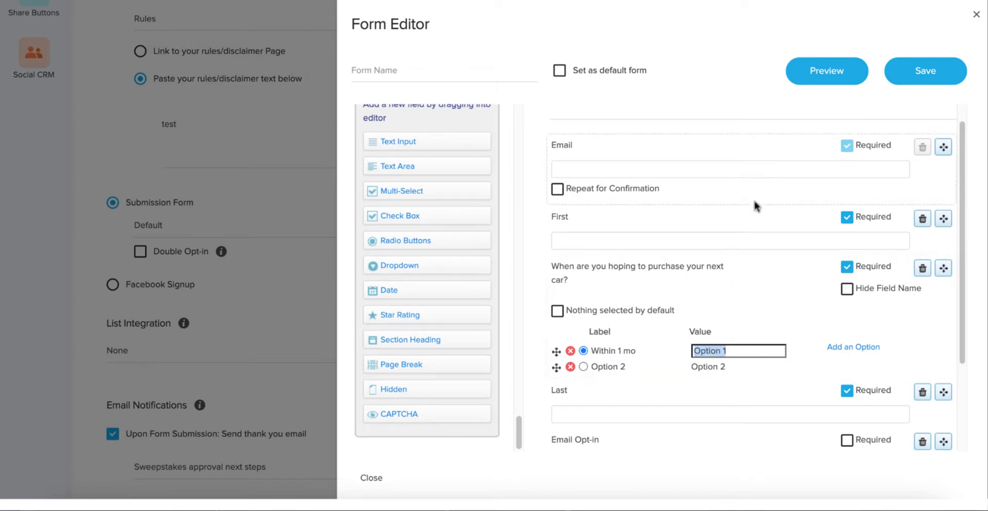
{"action": "type", "text": "1mo"}
Step: Set the second option of the car purchase question to the label "Within 6 mo" and the value "6mo"
{"action": "left_click", "coordinate": [617, 366]}
{"action": "left_click", "coordinate": [635, 363]}
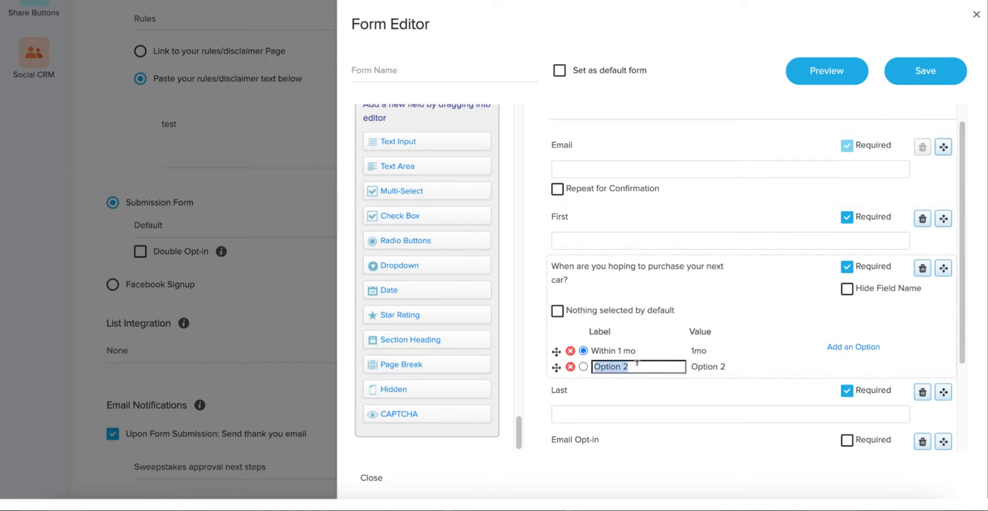
{"action": "type", "text": "Within 6 mo"}
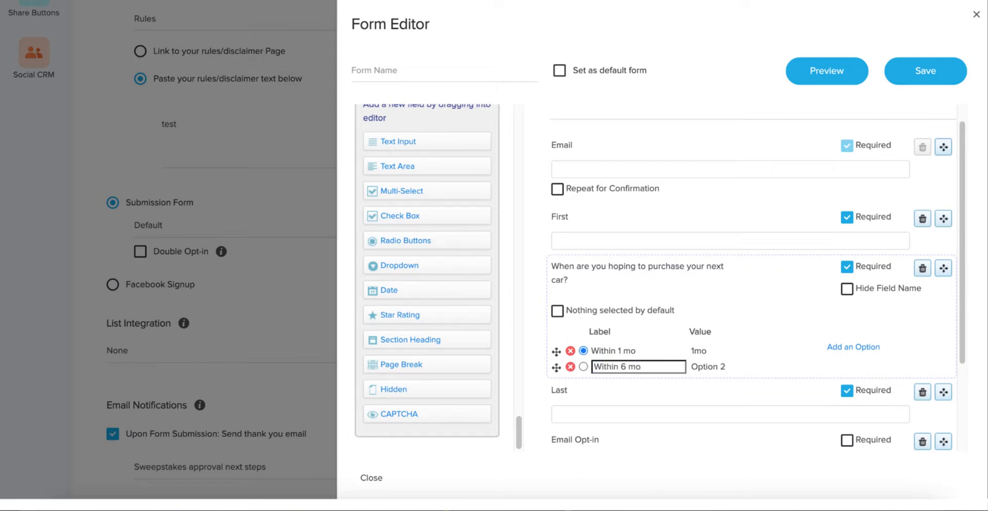
{"action": "left_click", "coordinate": [715, 366]}
{"action": "left_click", "coordinate": [739, 364]}
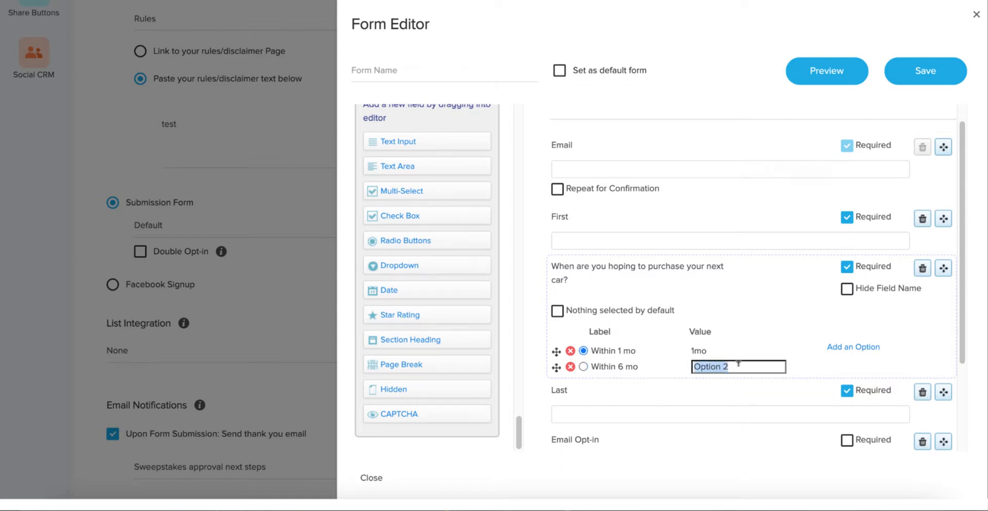
{"action": "type", "text": "6mo"}
Step: Add a third option to the car purchase question with the label "Not planning to buy" and the value "no"
{"action": "scroll", "coordinate": [745, 297], "scroll_direction": "down", "scroll_amount": 1}
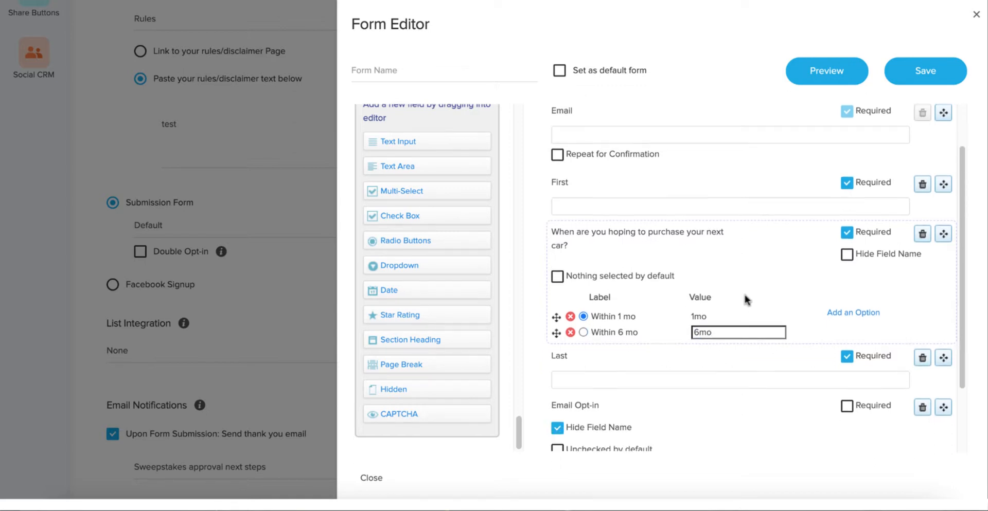
{"action": "left_click", "coordinate": [848, 315]}
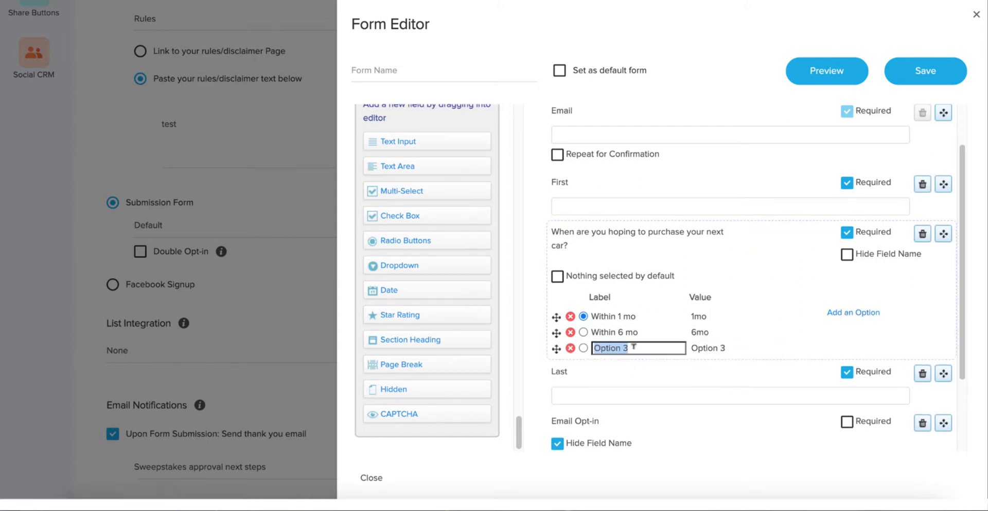
{"action": "type", "text": "Not planning to buy"}
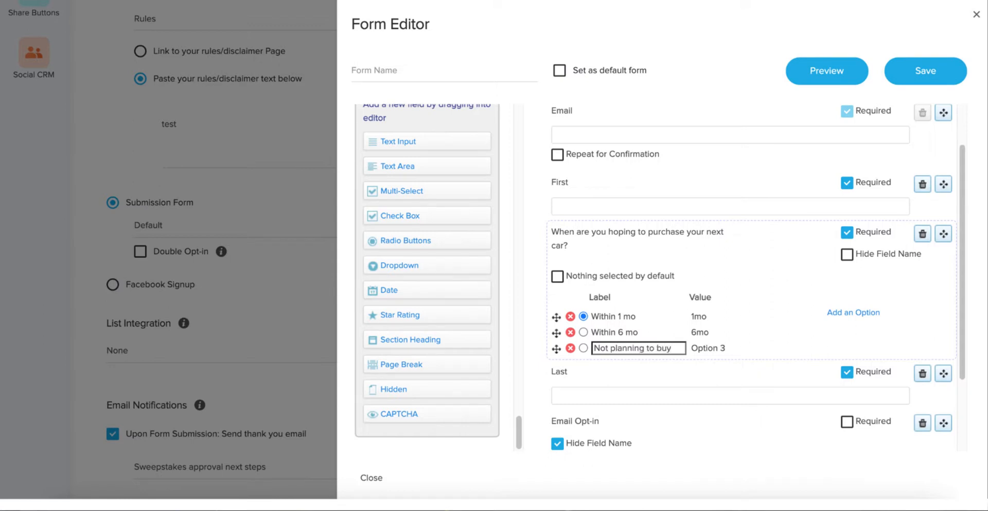
{"action": "left_click", "coordinate": [718, 347]}
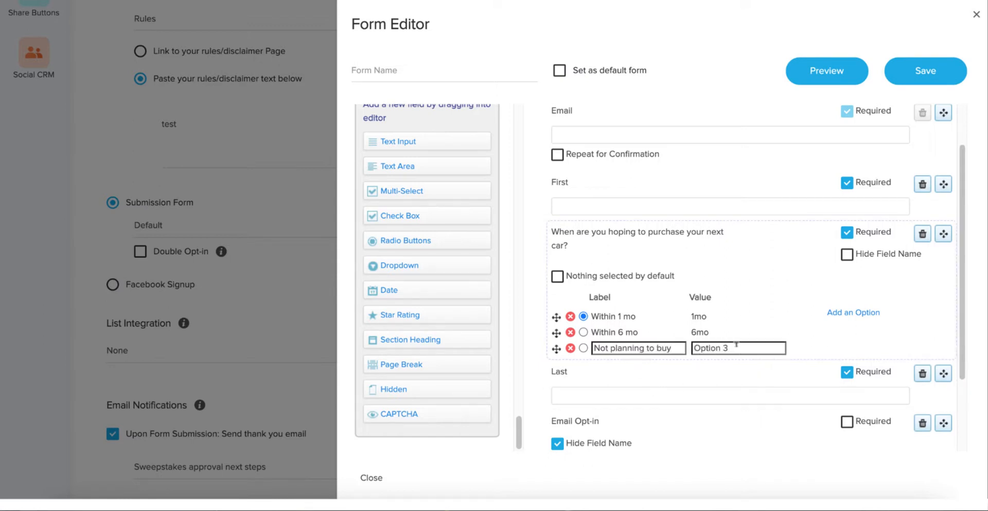
{"action": "triple_click", "coordinate": [737, 344]}
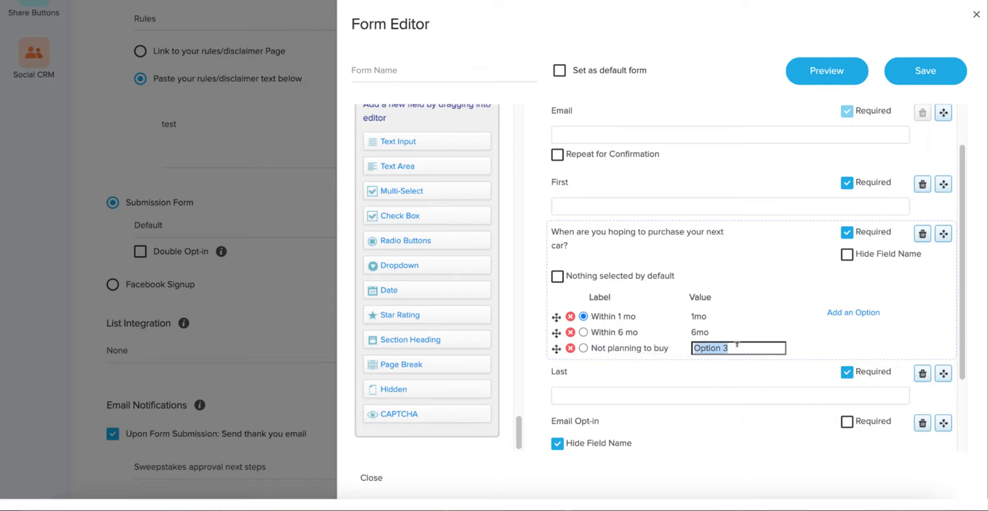
{"action": "type", "text": "no"}
Step: Move the car purchase question below the Last field, previewing the form before and after the move
{"action": "left_click", "coordinate": [829, 76]}
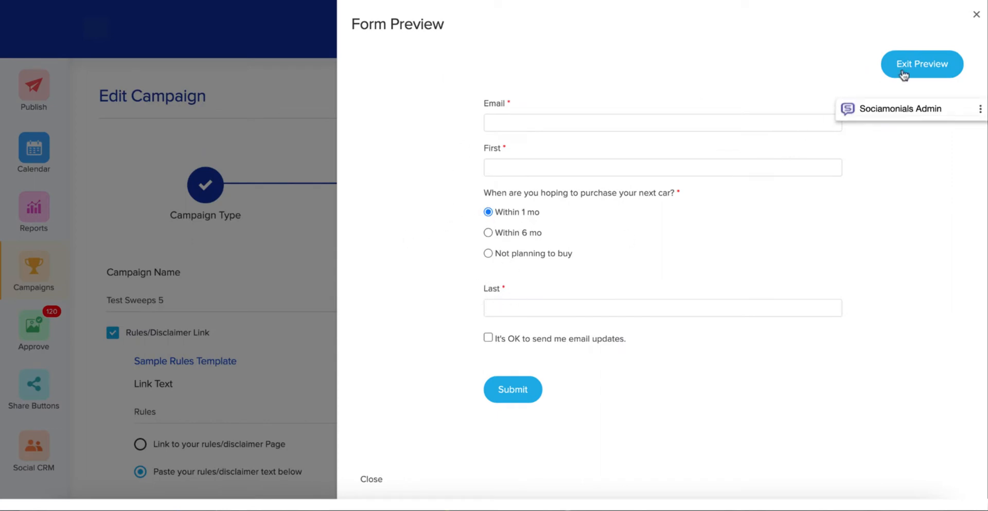
{"action": "left_click", "coordinate": [934, 64]}
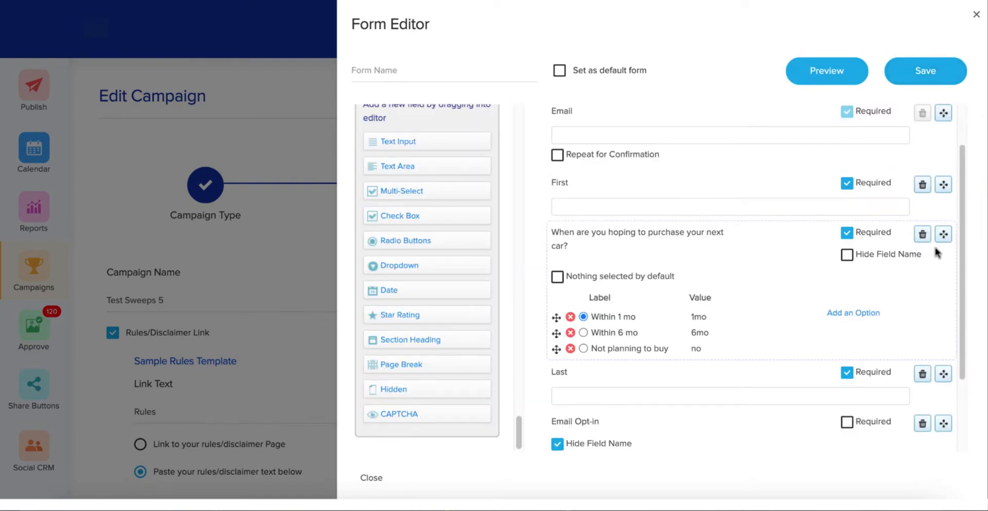
{"action": "mouse_move", "coordinate": [943, 234]}
{"action": "left_mouse_down"}
{"action": "mouse_move", "coordinate": [947, 273]}
{"action": "mouse_move", "coordinate": [915, 457]}
{"action": "mouse_move", "coordinate": [929, 223]}
{"action": "left_mouse_up"}
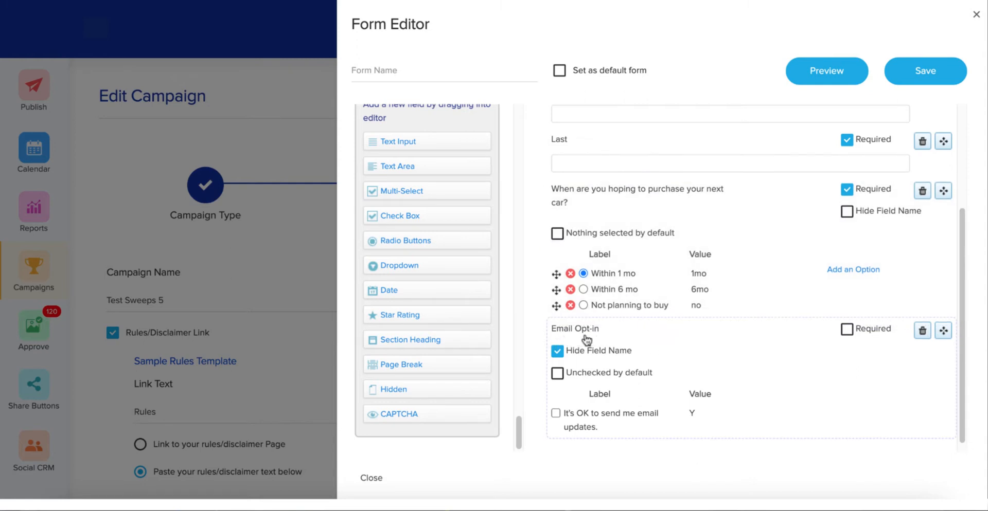
{"action": "left_click", "coordinate": [825, 72]}
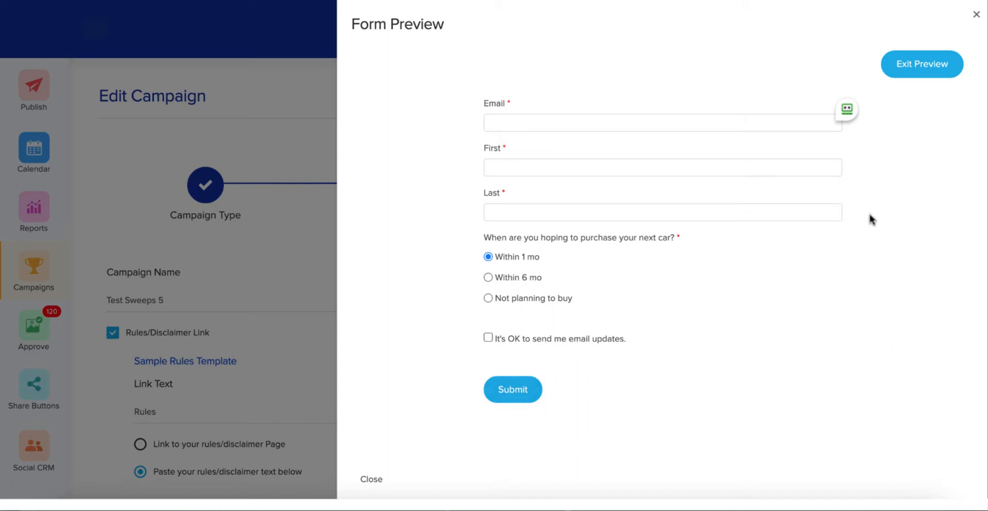
{"action": "left_click", "coordinate": [935, 64]}
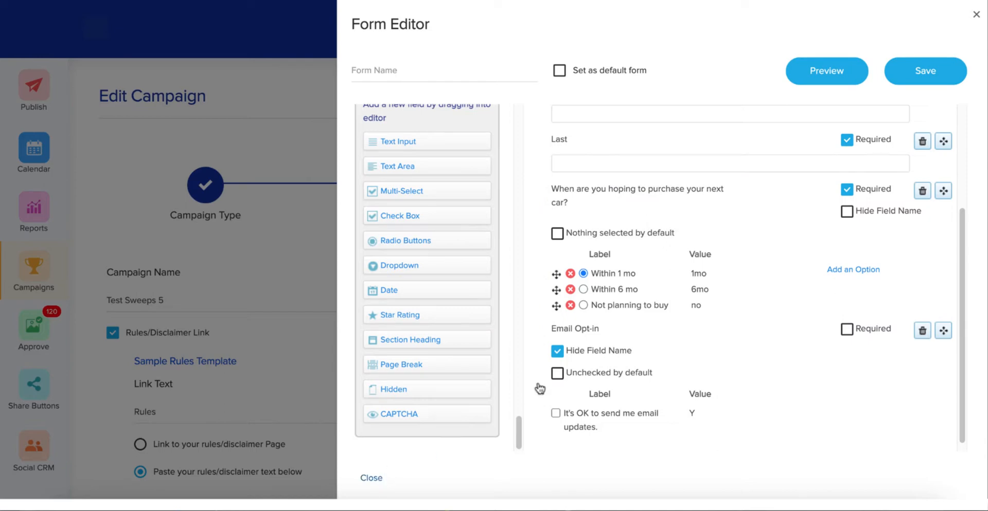
Step: Name the customized form "When are you buying" and save it
{"action": "left_click", "coordinate": [922, 75]}
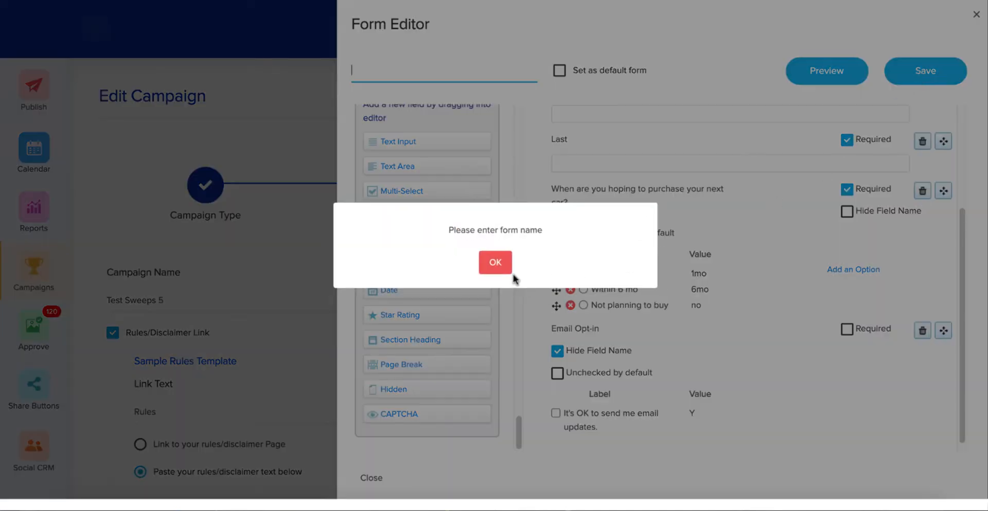
{"action": "left_click", "coordinate": [496, 260]}
{"action": "left_click", "coordinate": [397, 70]}
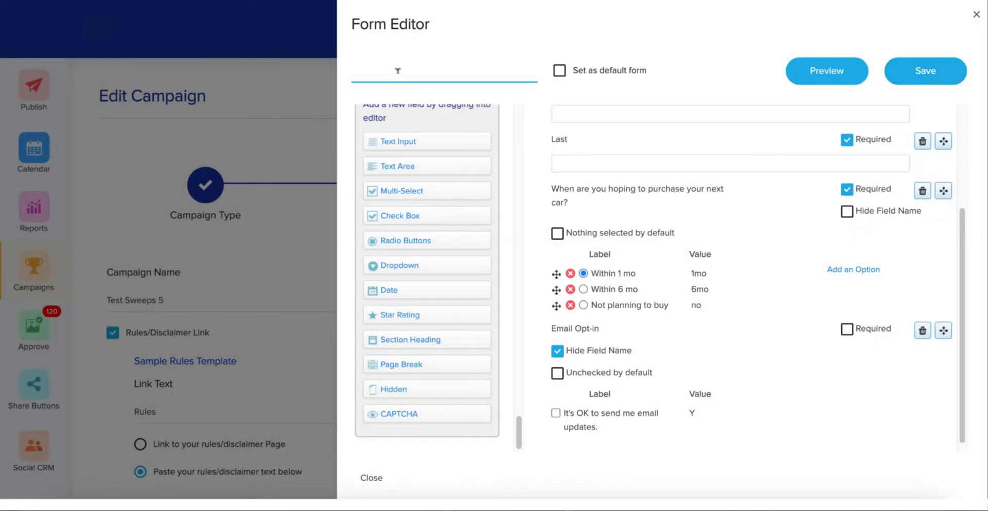
{"action": "type", "text": "When are you buying"}
{"action": "left_click", "coordinate": [910, 71]}
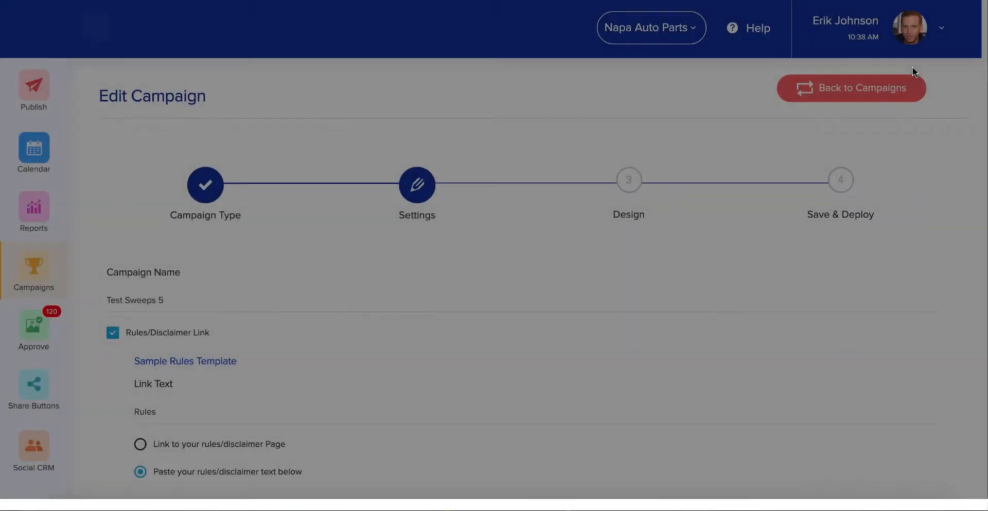
Step: Check which submission form the campaign settings use and look at its Double Opt-in option
{"action": "scroll", "coordinate": [464, 175], "scroll_direction": "down", "scroll_amount": 1}
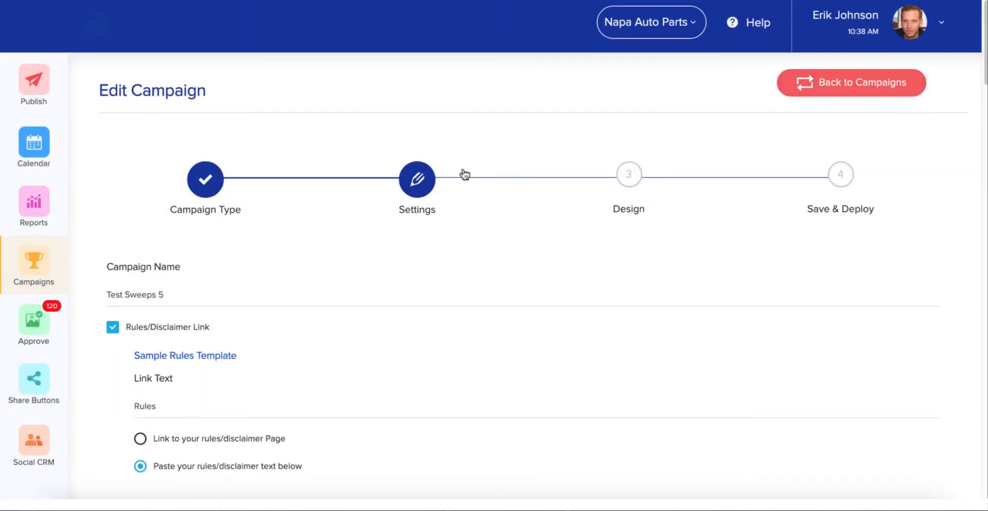
{"action": "scroll", "coordinate": [461, 154], "scroll_direction": "down", "scroll_amount": 1}
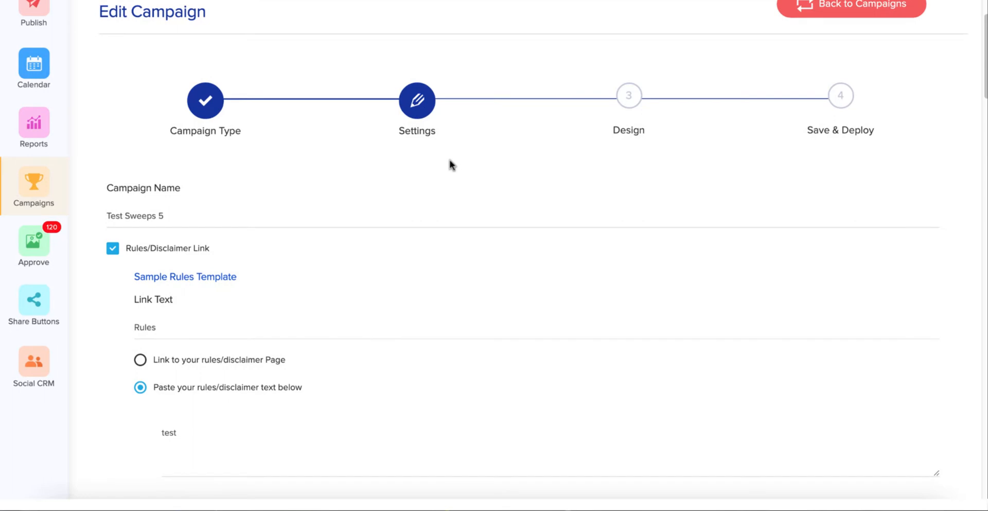
{"action": "scroll", "coordinate": [441, 168], "scroll_direction": "down", "scroll_amount": 5}
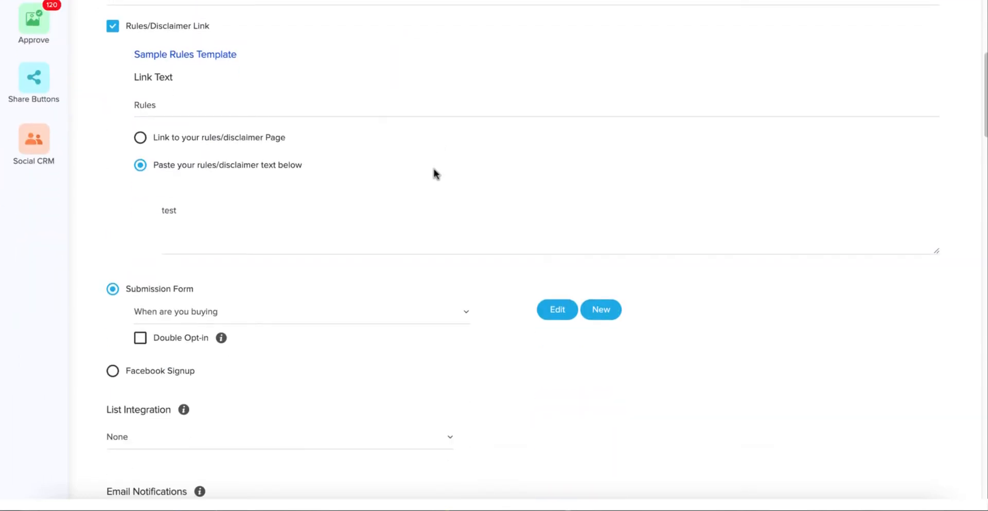
{"action": "scroll", "coordinate": [215, 313], "scroll_direction": "down", "scroll_amount": 1}
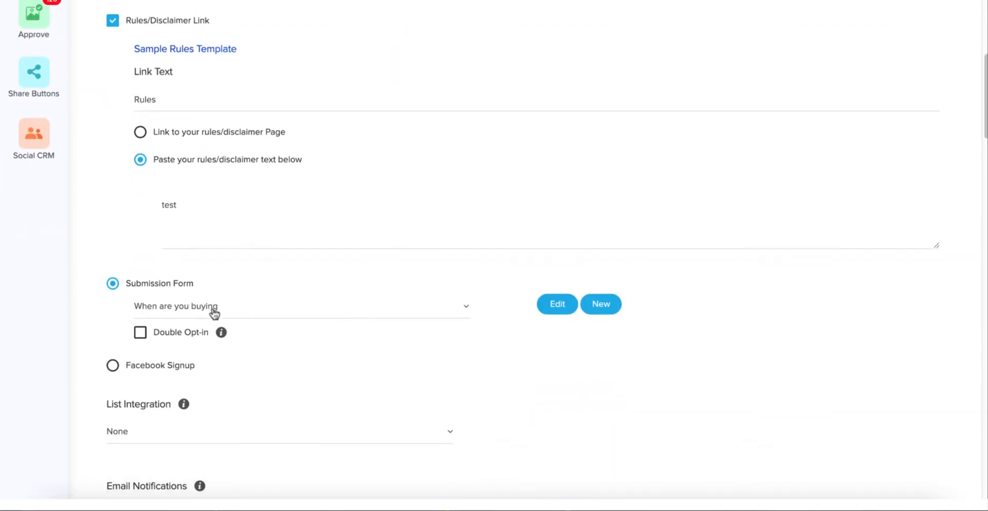
{"action": "mouse_move", "coordinate": [213, 314]}
{"action": "scroll", "coordinate": [211, 316], "scroll_direction": "down", "scroll_amount": 2}
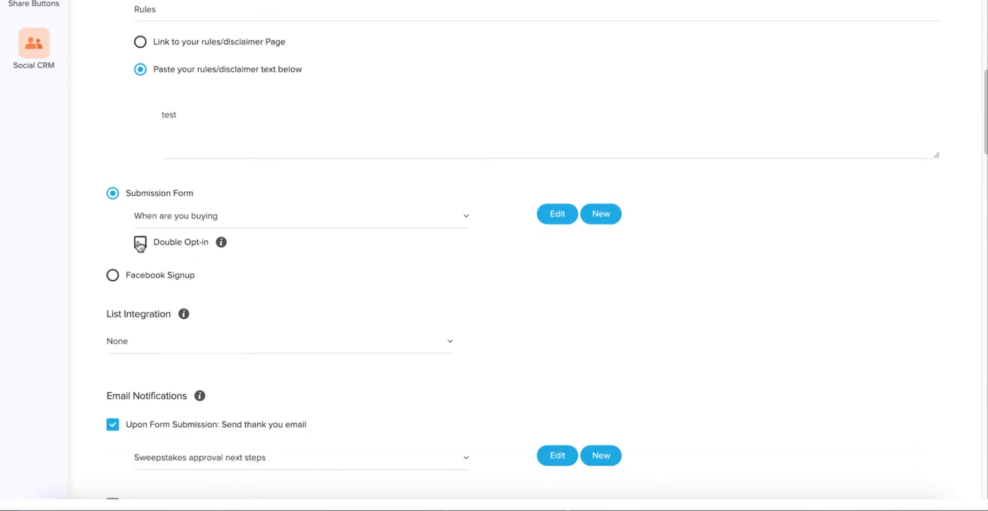
{"action": "scroll", "coordinate": [140, 249], "scroll_direction": "down", "scroll_amount": 1}
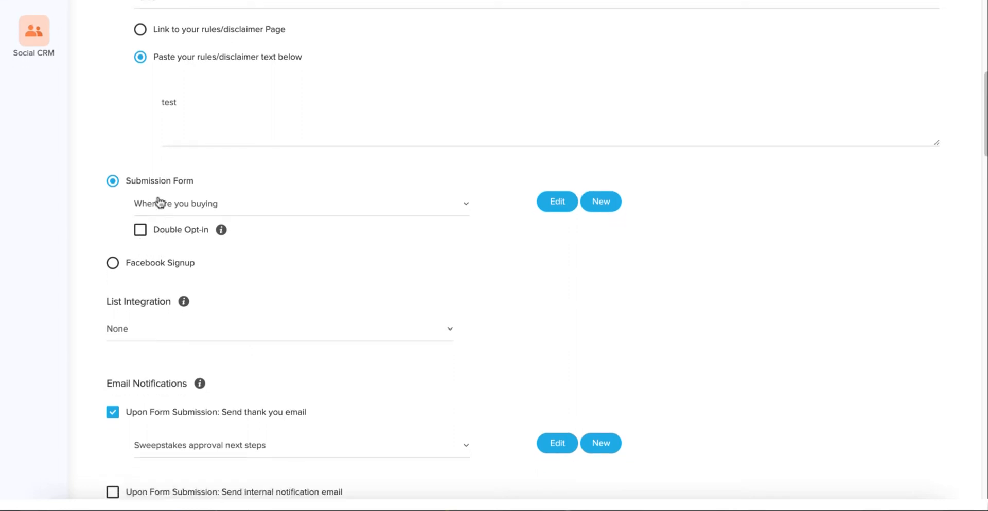
Step: Try Facebook Signup with the option to use email instead, and return the campaign to Submission Form
{"action": "left_click", "coordinate": [113, 264]}
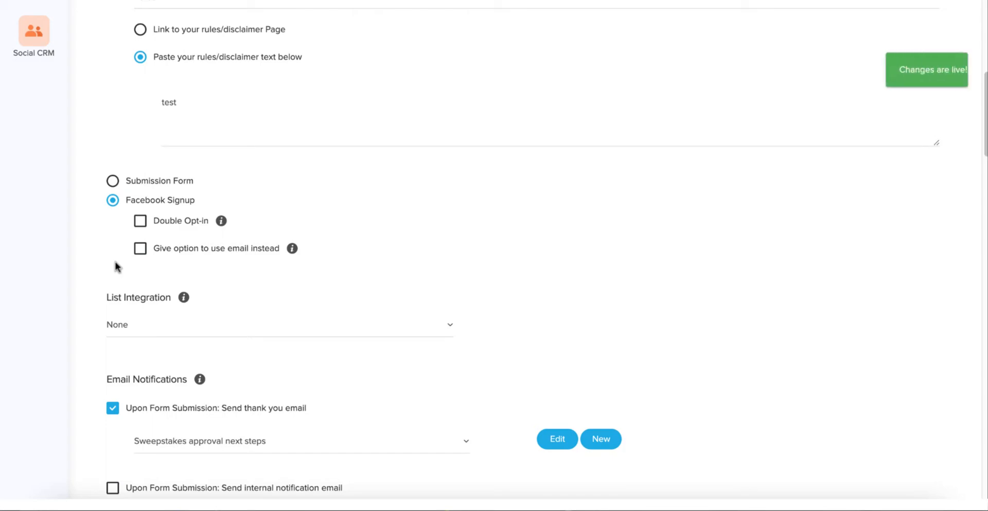
{"action": "left_click", "coordinate": [139, 250]}
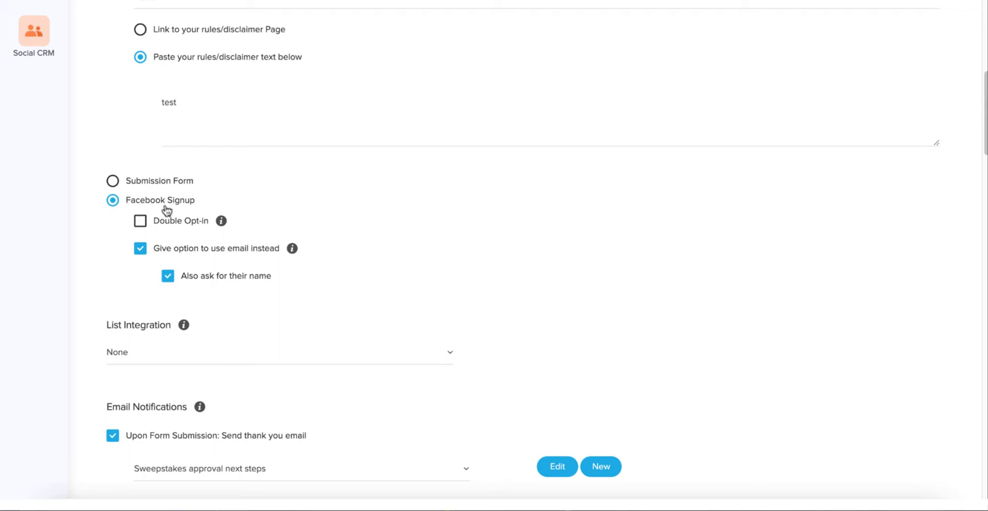
{"action": "left_click", "coordinate": [113, 181]}
Step: Examine the List Integration setting and locate the Integrations entry among the account options
{"action": "scroll", "coordinate": [321, 249], "scroll_direction": "down", "scroll_amount": 1}
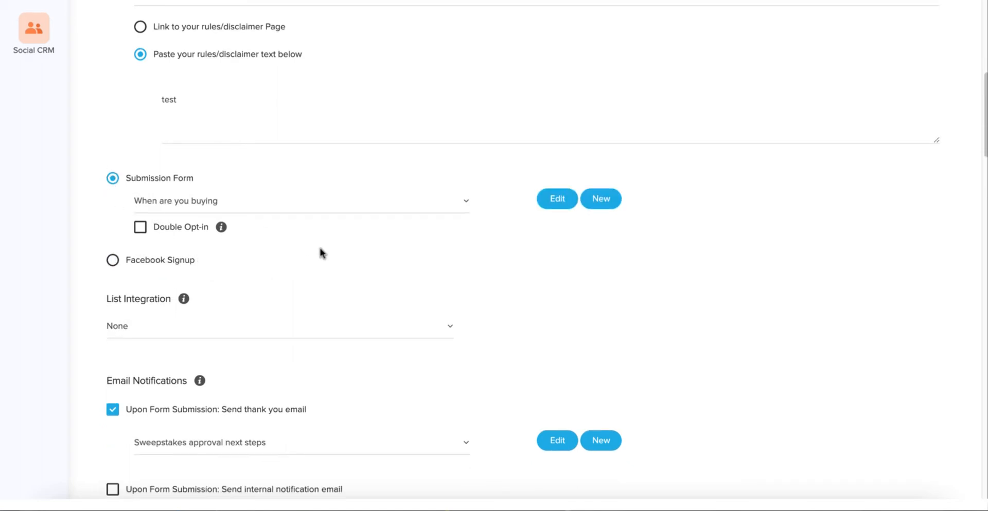
{"action": "scroll", "coordinate": [321, 253], "scroll_direction": "down", "scroll_amount": 3}
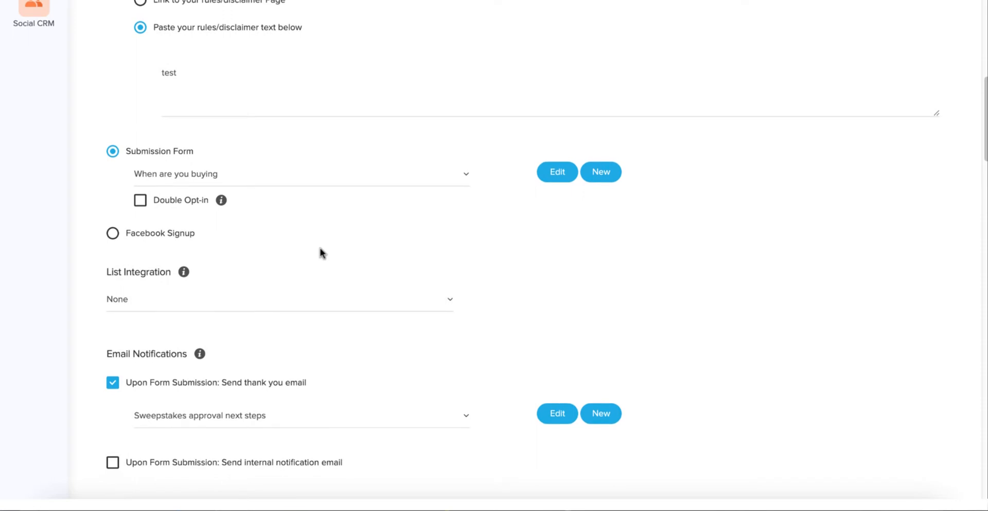
{"action": "scroll", "coordinate": [321, 253], "scroll_direction": "down", "scroll_amount": 3}
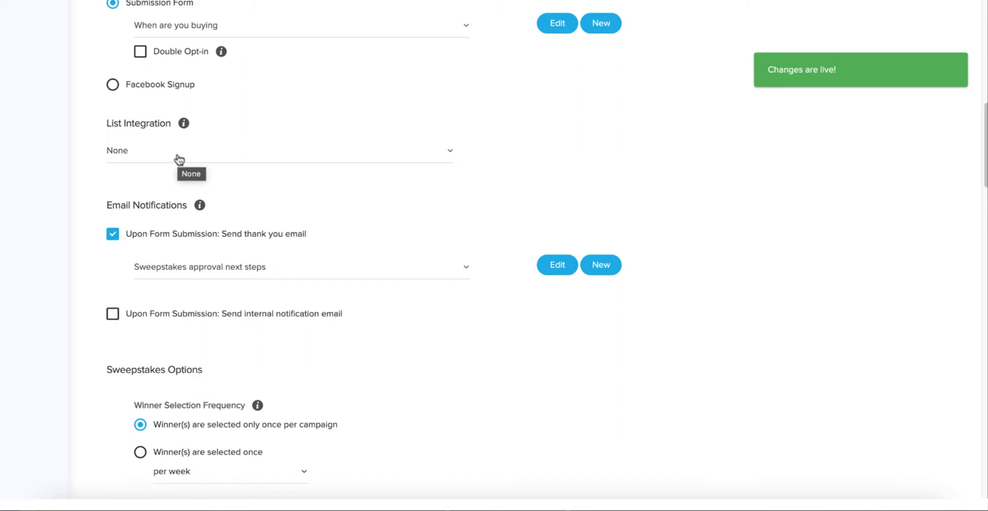
{"action": "scroll", "coordinate": [179, 159], "scroll_direction": "up", "scroll_amount": 10}
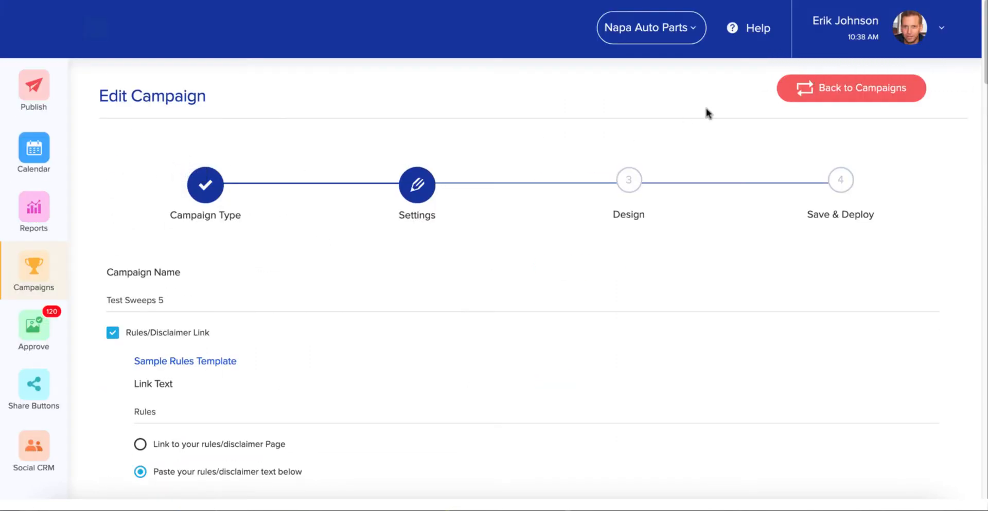
{"action": "left_click", "coordinate": [914, 31]}
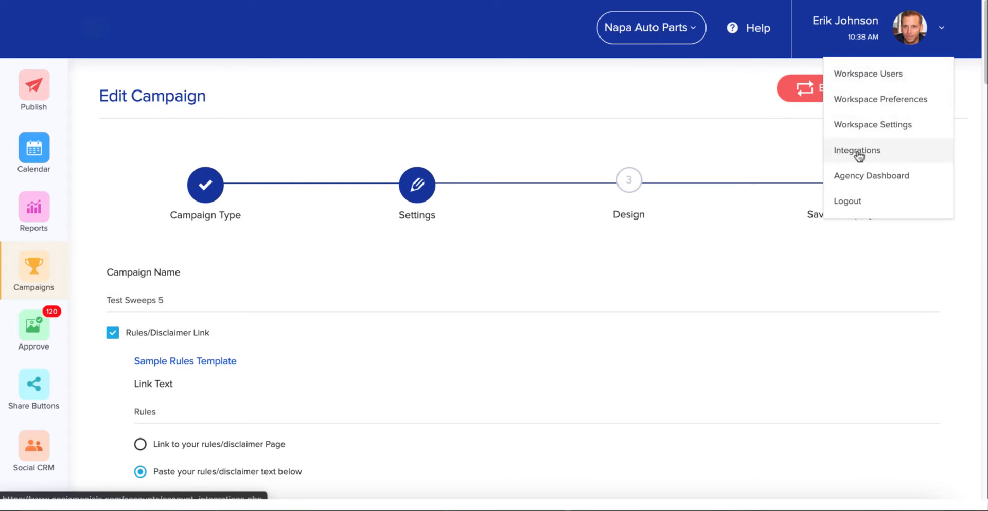
{"action": "left_click", "coordinate": [538, 81]}
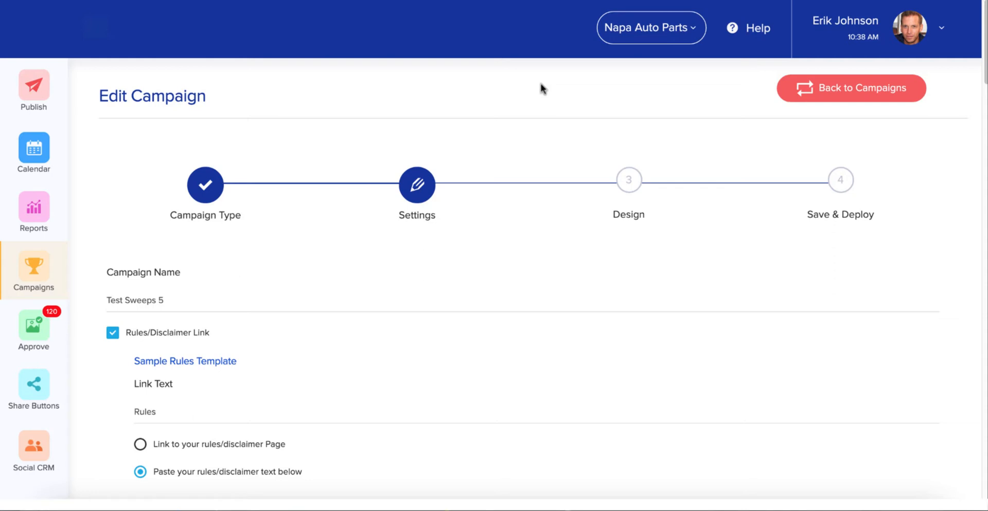
Step: Set the campaign's List Integration to Mailchimp with the "Sociamonials Test" list
{"action": "scroll", "coordinate": [522, 96], "scroll_direction": "down", "scroll_amount": 6}
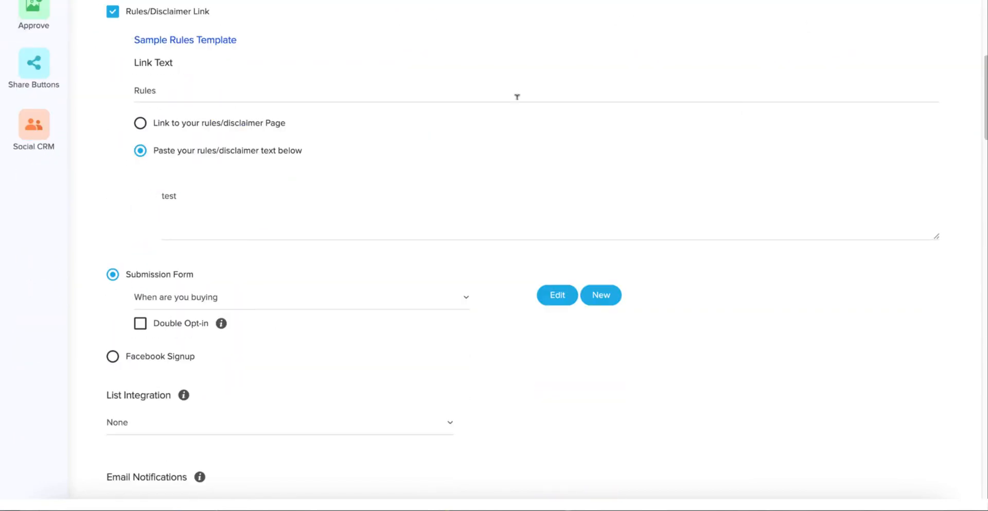
{"action": "scroll", "coordinate": [517, 97], "scroll_direction": "down", "scroll_amount": 3}
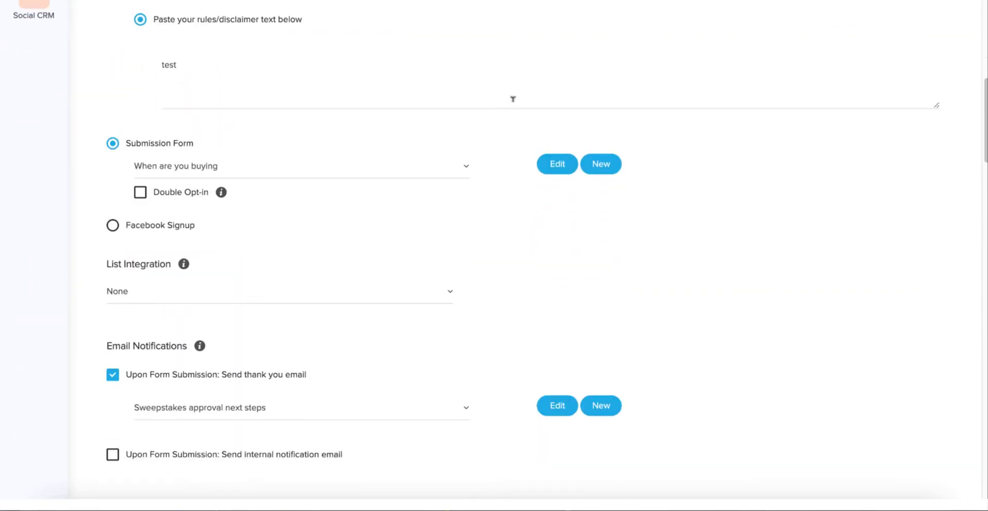
{"action": "scroll", "coordinate": [513, 99], "scroll_direction": "down", "scroll_amount": 3}
{"action": "left_click", "coordinate": [150, 180]}
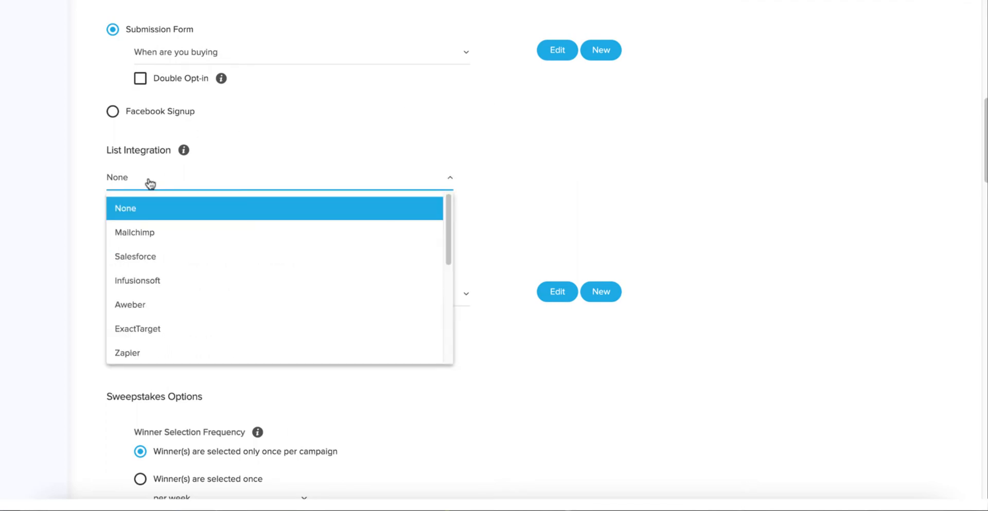
{"action": "left_click", "coordinate": [137, 235]}
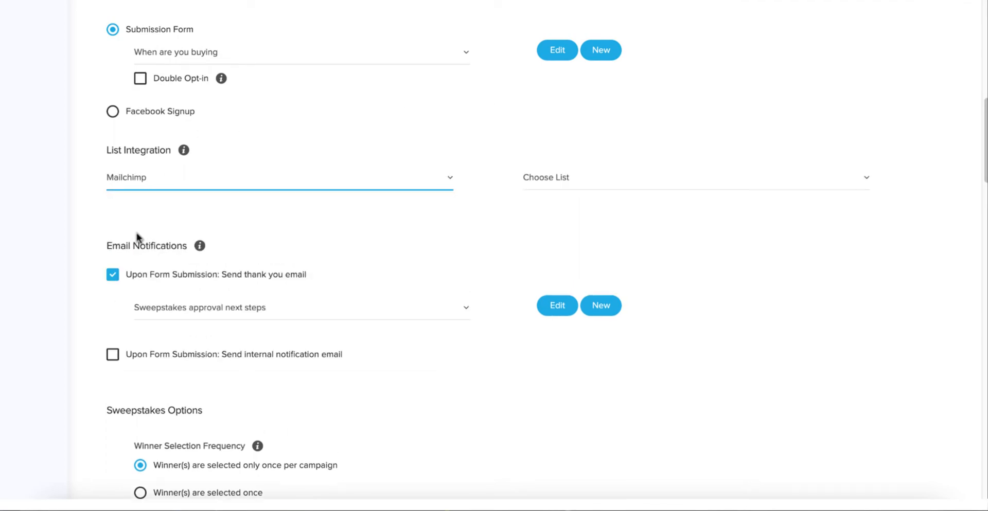
{"action": "left_click", "coordinate": [560, 179]}
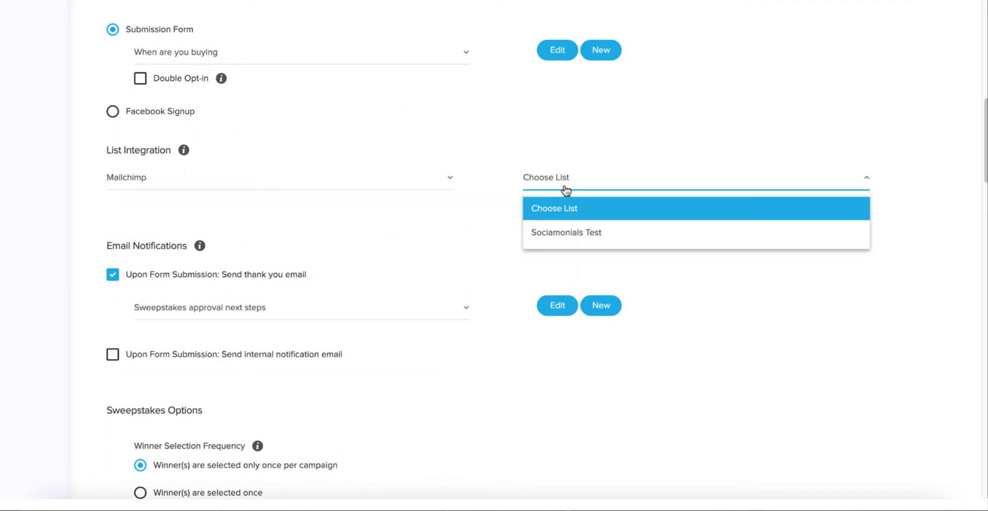
{"action": "left_click", "coordinate": [563, 232]}
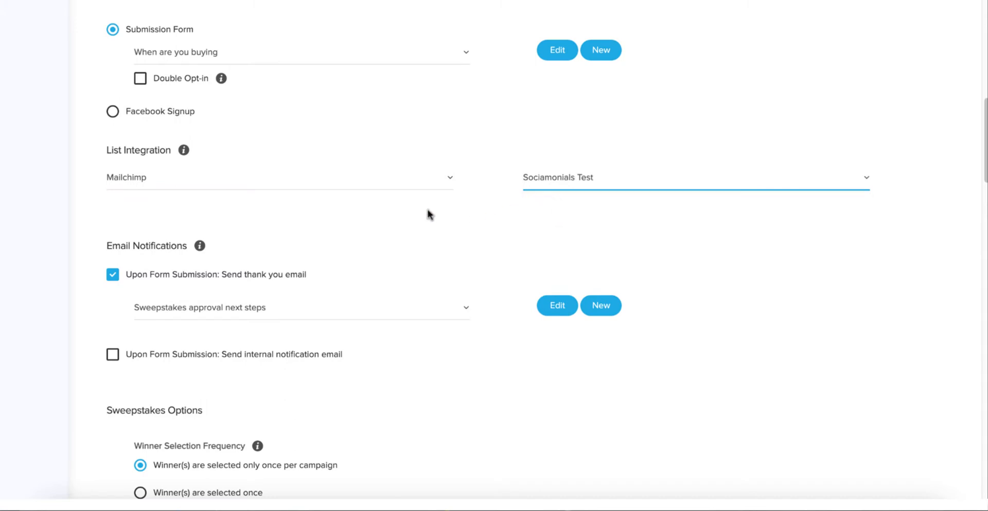
Step: Open the "Sweepstakes approval next steps" thank-you email for editing and look through its message body
{"action": "scroll", "coordinate": [429, 215], "scroll_direction": "down", "scroll_amount": 1}
{"action": "scroll", "coordinate": [429, 216], "scroll_direction": "down", "scroll_amount": 4}
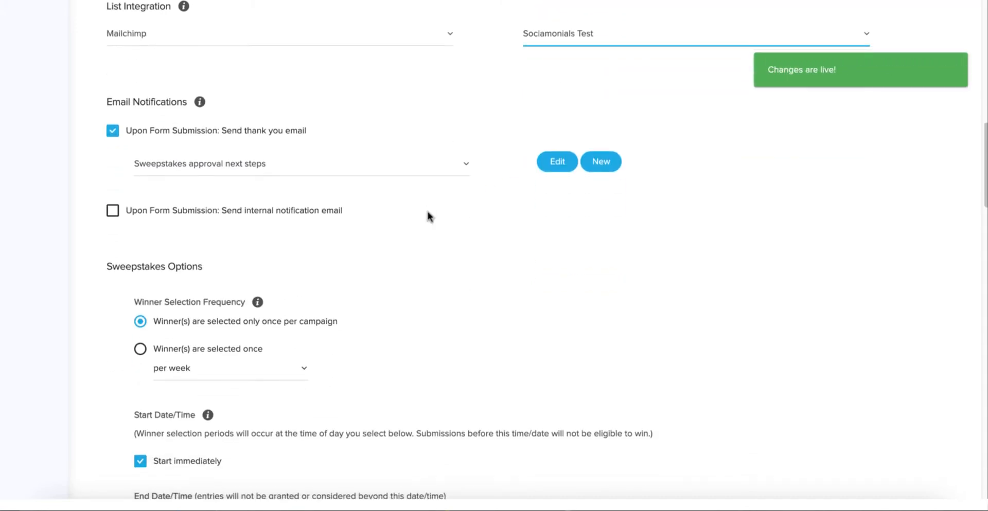
{"action": "scroll", "coordinate": [412, 206], "scroll_direction": "down", "scroll_amount": 1}
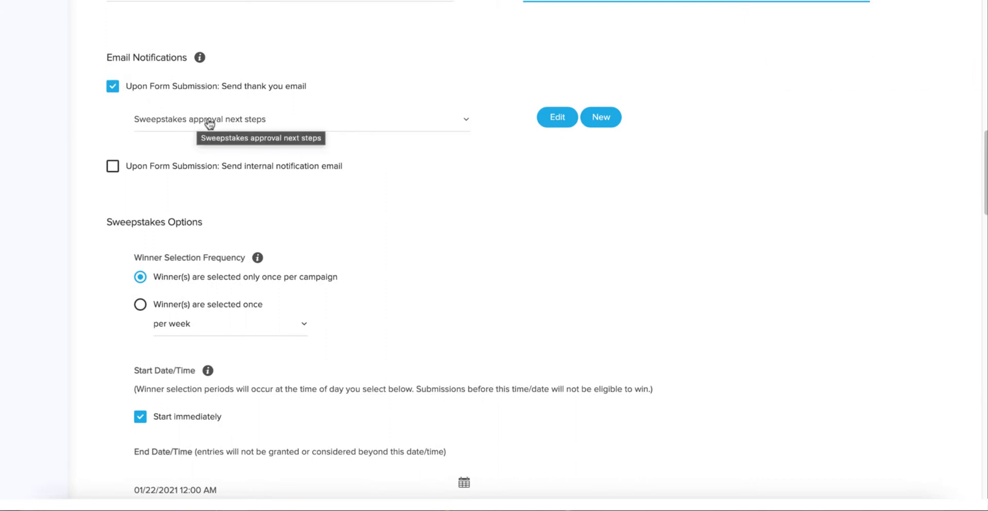
{"action": "left_click", "coordinate": [556, 117]}
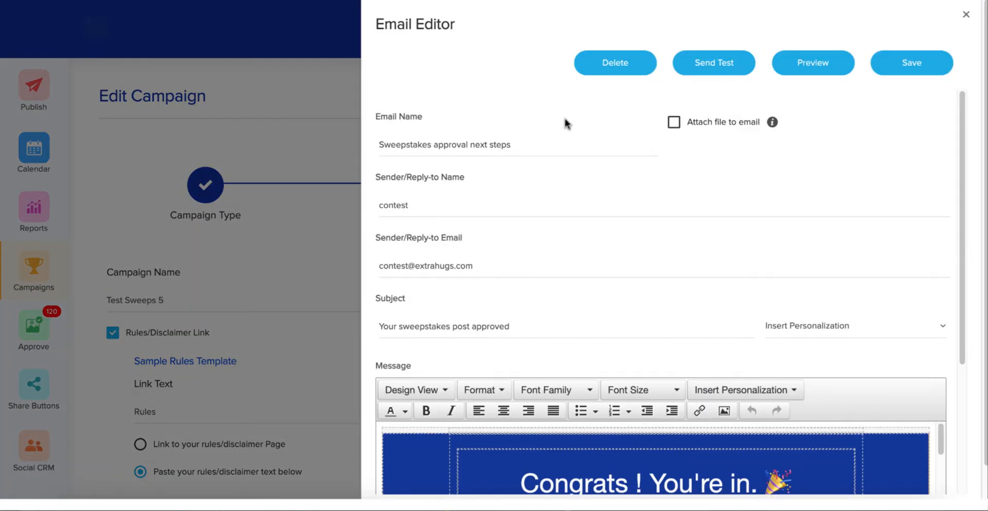
{"action": "scroll", "coordinate": [581, 162], "scroll_direction": "down", "scroll_amount": 2}
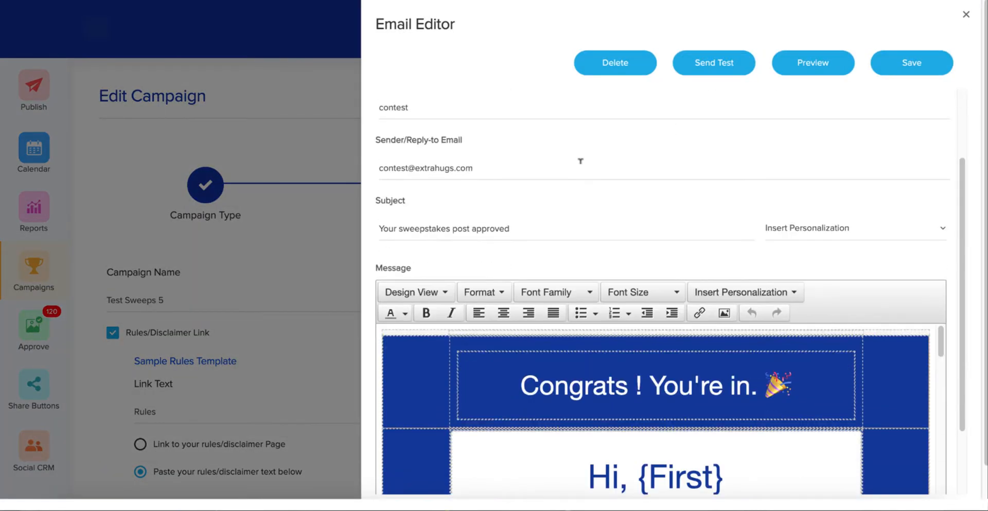
{"action": "scroll", "coordinate": [591, 168], "scroll_direction": "down", "scroll_amount": 2}
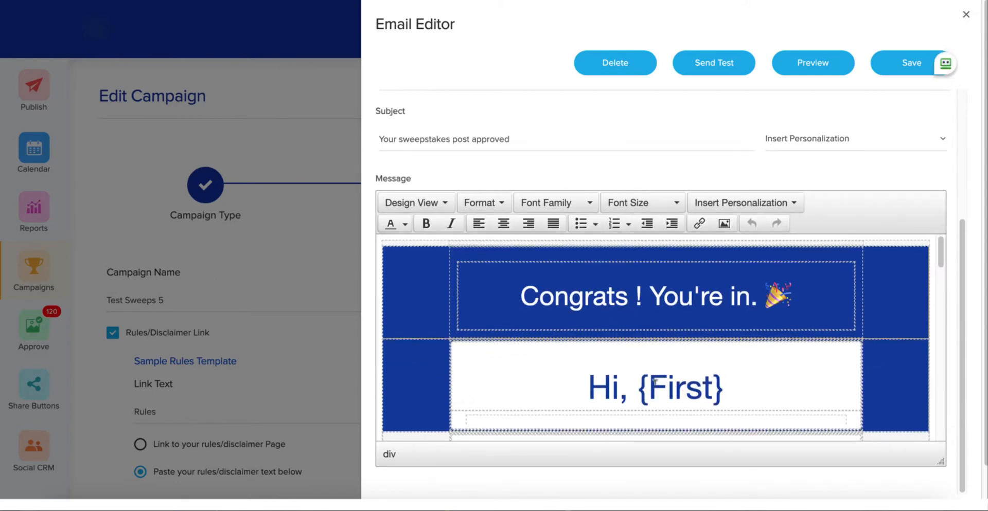
{"action": "scroll", "coordinate": [653, 383], "scroll_direction": "down", "scroll_amount": 4}
{"action": "scroll", "coordinate": [663, 357], "scroll_direction": "up", "scroll_amount": 3}
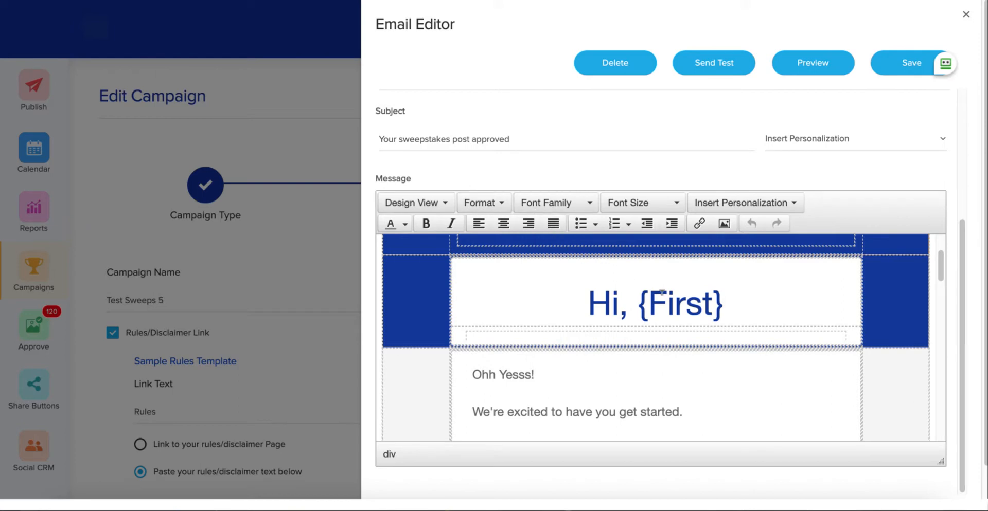
Step: Replace the "Ohh Yesss!" line in the email message with "Thank you {First}!", using the First personalization field
{"action": "left_click", "coordinate": [724, 301]}
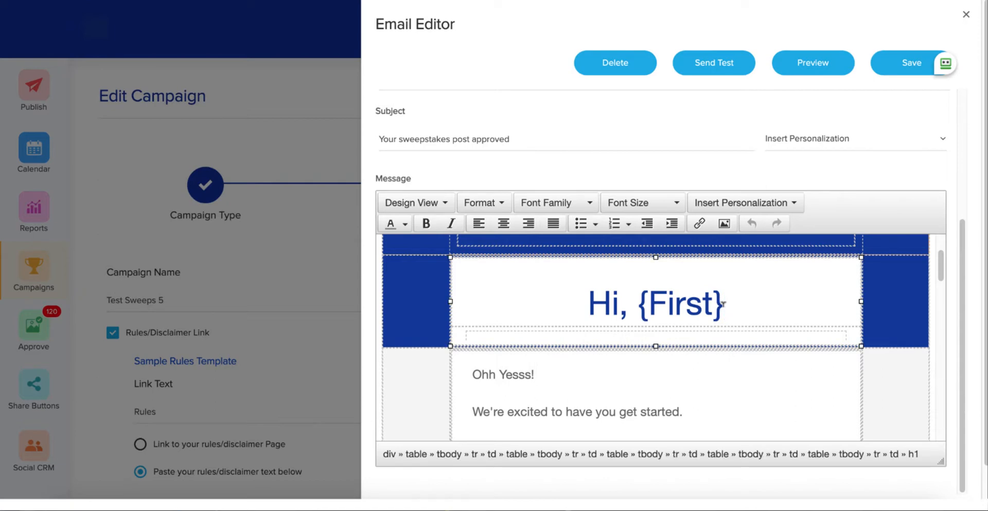
{"action": "left_click", "coordinate": [528, 374]}
{"action": "left_click_drag", "start_coordinate": [530, 374], "coordinate": [499, 374]}
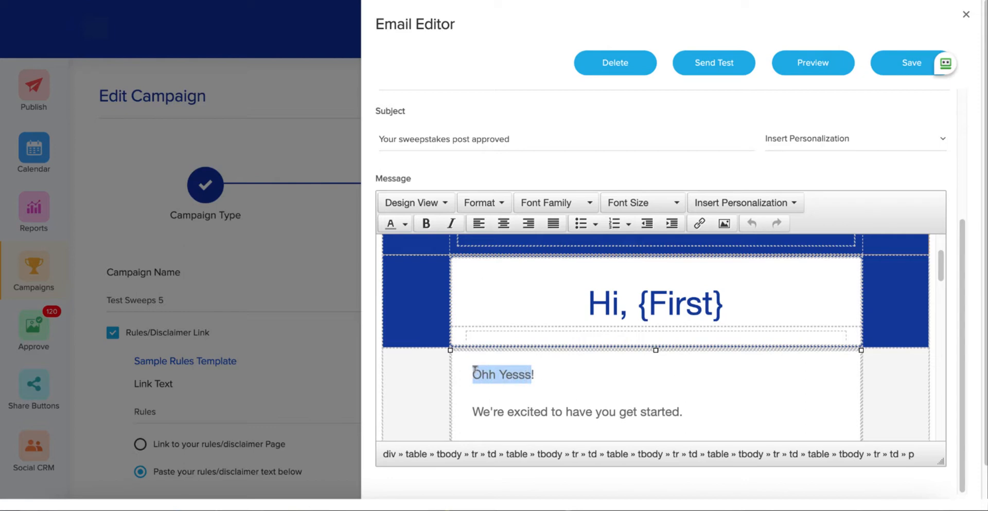
{"action": "type", "text": "Thank you !"}
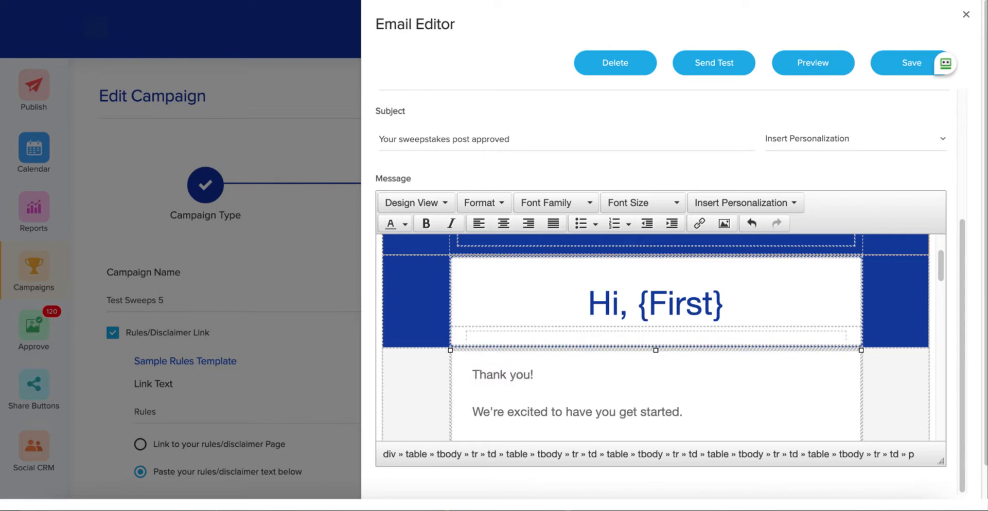
{"action": "left_click", "coordinate": [740, 204]}
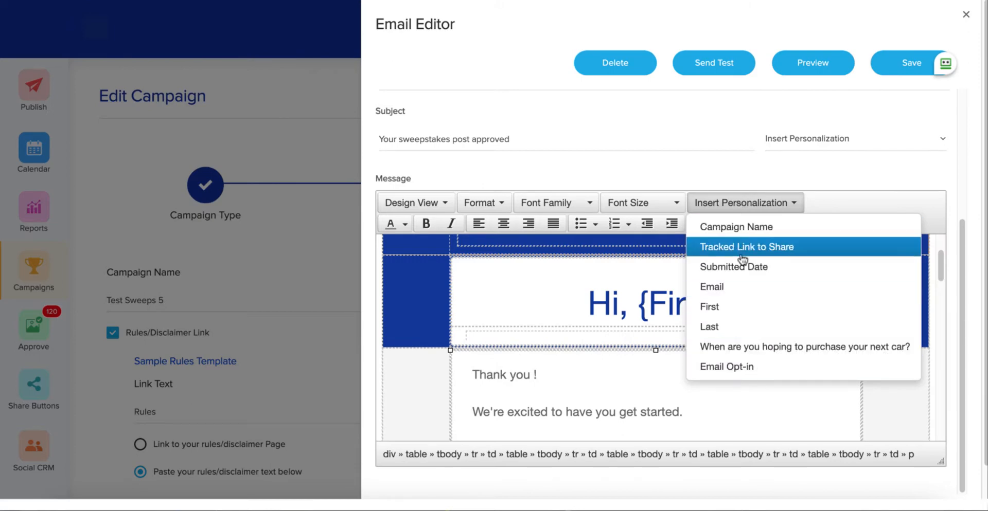
{"action": "left_click", "coordinate": [741, 309]}
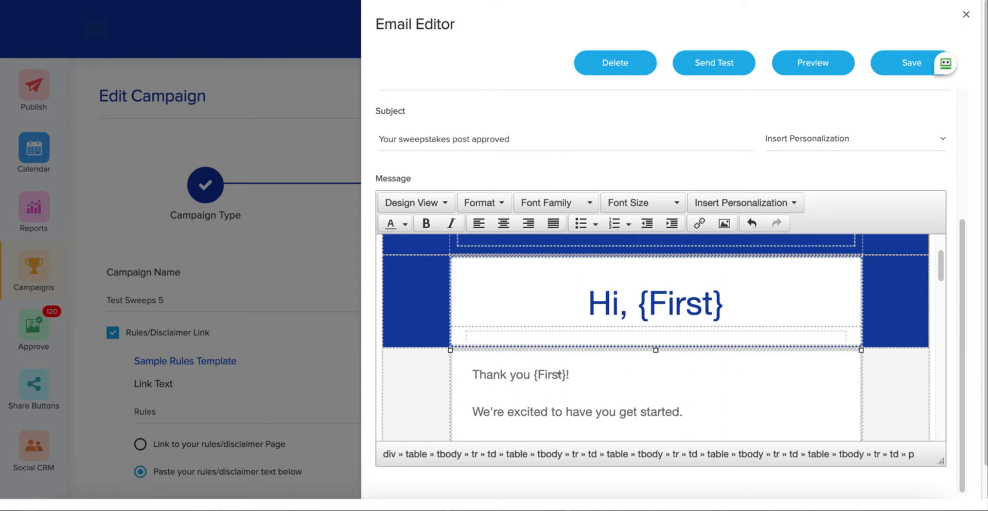
Step: Extend the email subject to "Your sweepstakes post approved {First}!" with the First personalization field and save the email
{"action": "scroll", "coordinate": [529, 196], "scroll_direction": "up", "scroll_amount": 2}
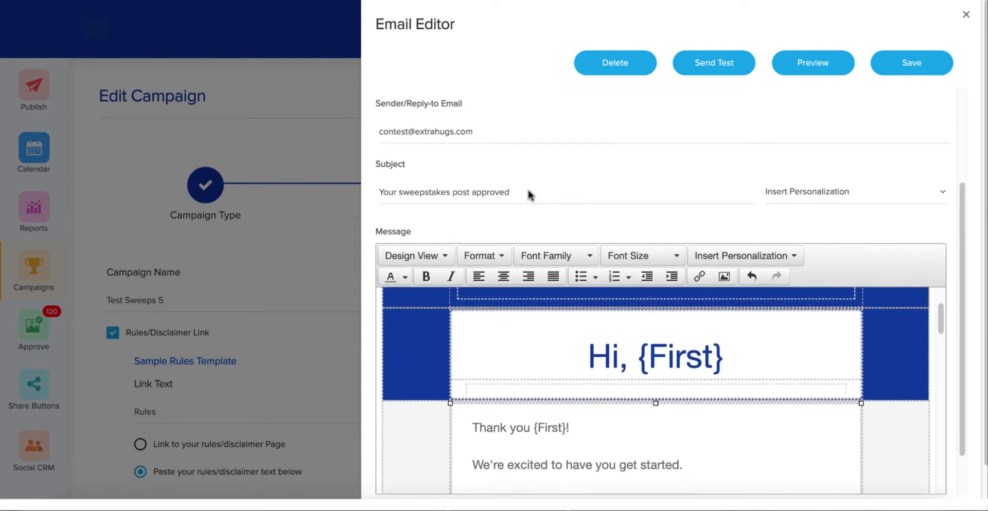
{"action": "left_click", "coordinate": [551, 193]}
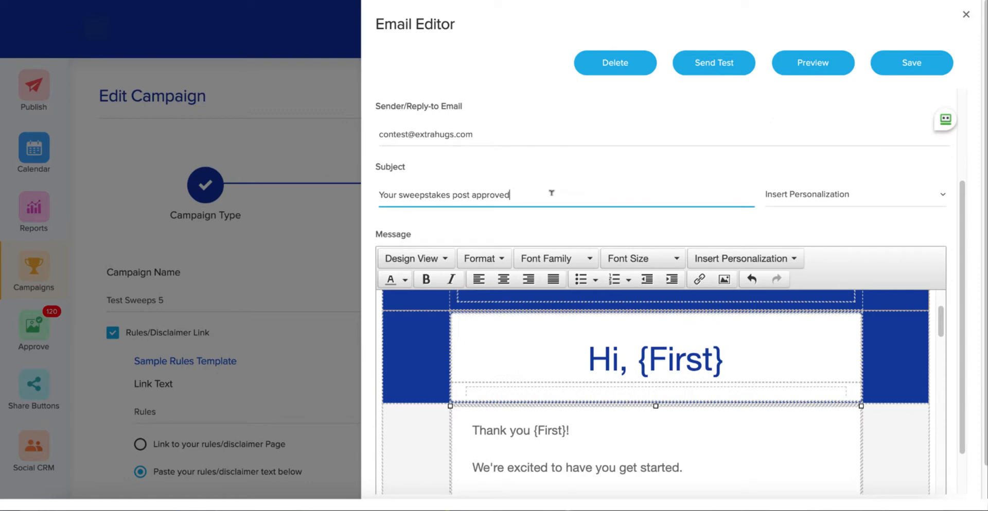
{"action": "left_click", "coordinate": [830, 202]}
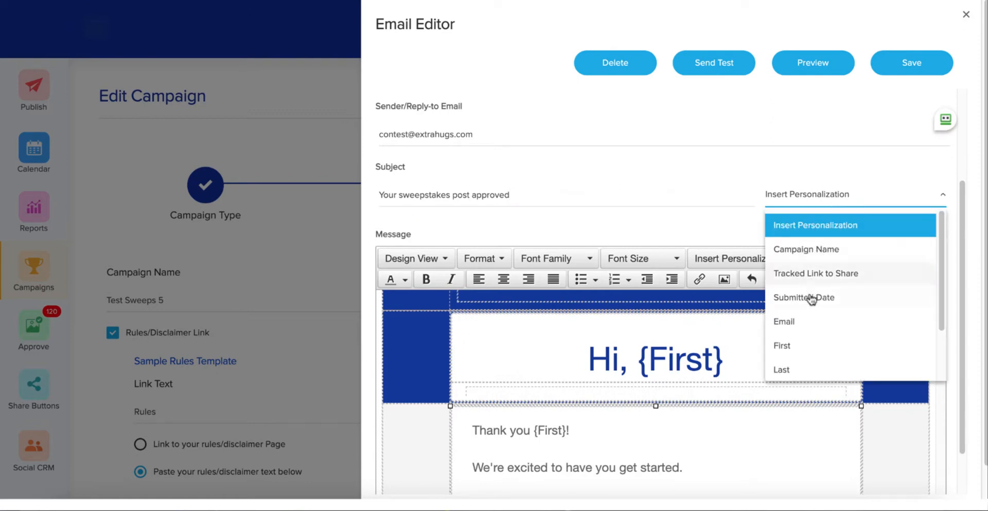
{"action": "left_click", "coordinate": [804, 343]}
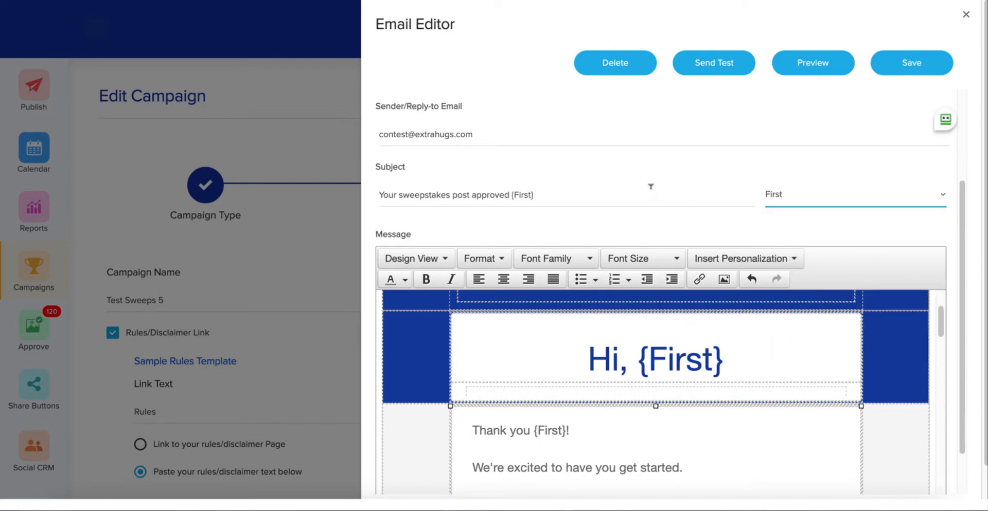
{"action": "left_click", "coordinate": [627, 194]}
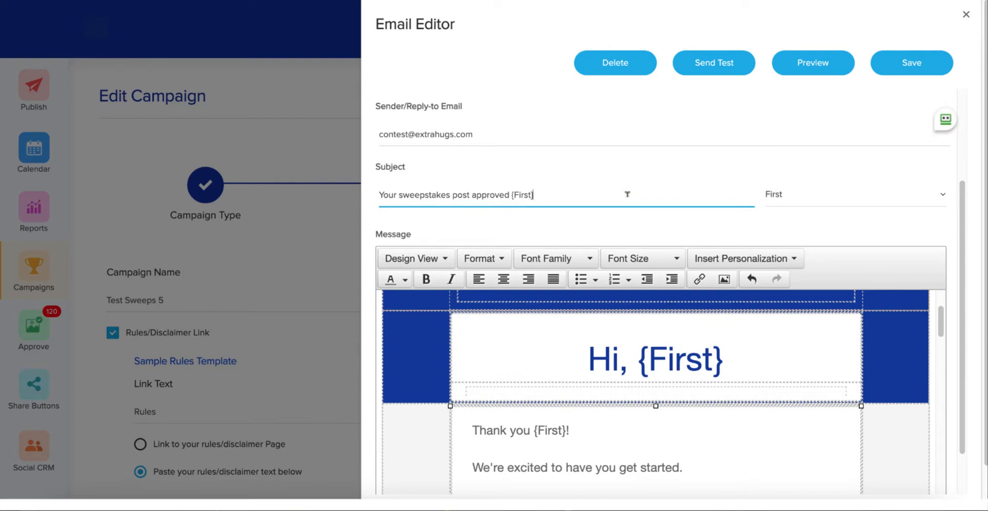
{"action": "type", "text": "!"}
{"action": "left_click", "coordinate": [910, 67]}
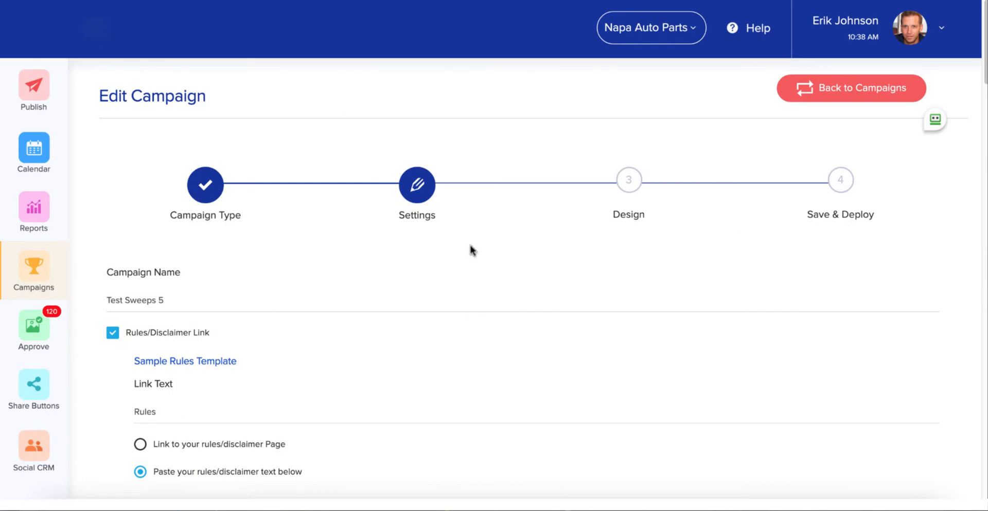
Step: Set the sweepstakes' Winner Selection Frequency to winners selected once per week
{"action": "scroll", "coordinate": [463, 249], "scroll_direction": "down", "scroll_amount": 10}
{"action": "scroll", "coordinate": [460, 251], "scroll_direction": "down", "scroll_amount": 6}
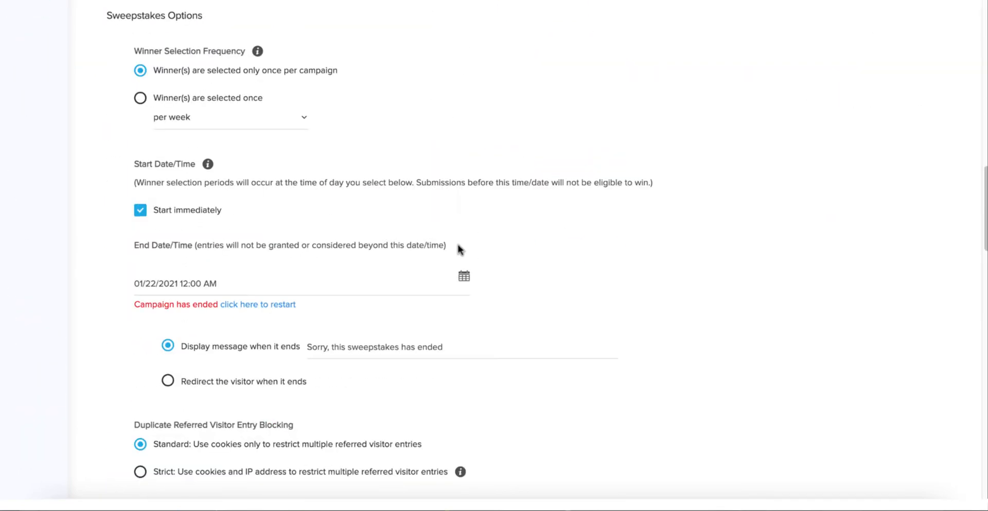
{"action": "scroll", "coordinate": [443, 177], "scroll_direction": "up", "scroll_amount": 3}
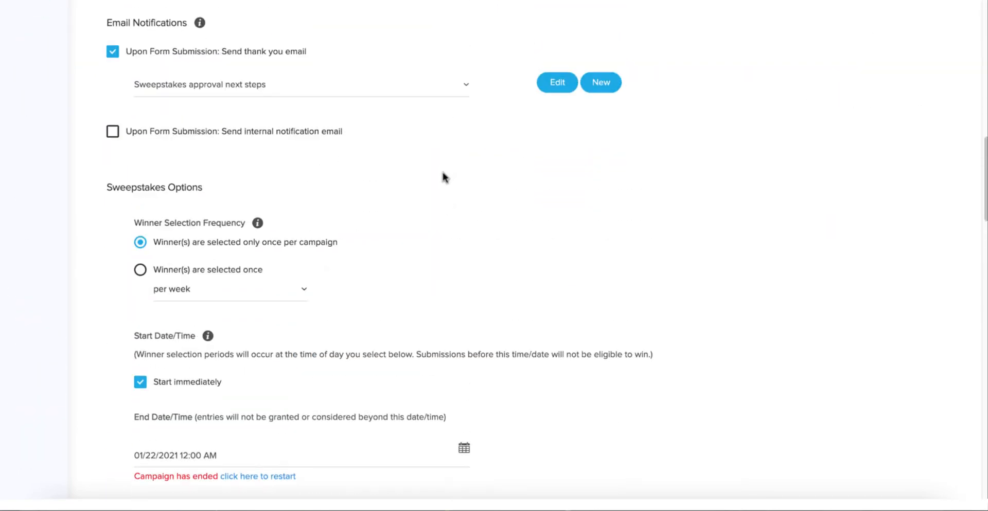
{"action": "scroll", "coordinate": [443, 175], "scroll_direction": "up", "scroll_amount": 1}
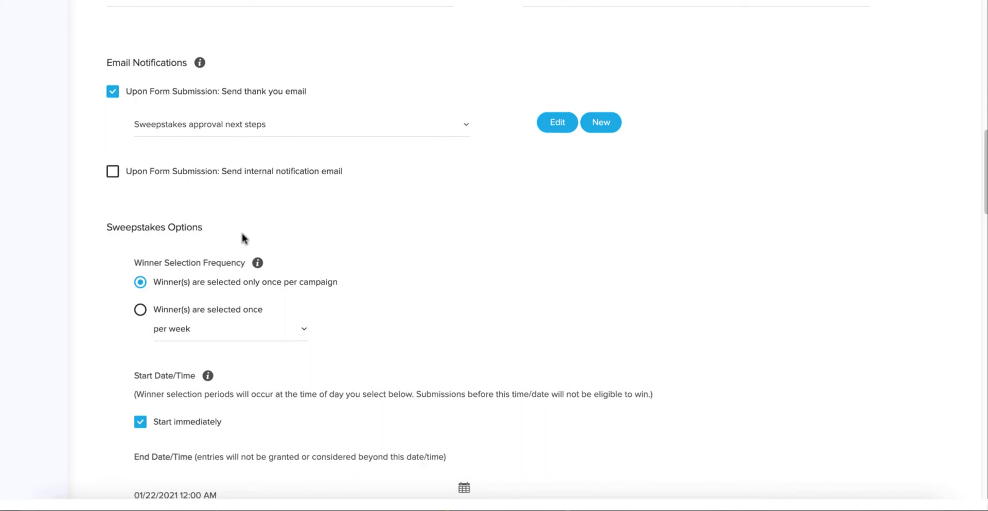
{"action": "scroll", "coordinate": [239, 240], "scroll_direction": "down", "scroll_amount": 3}
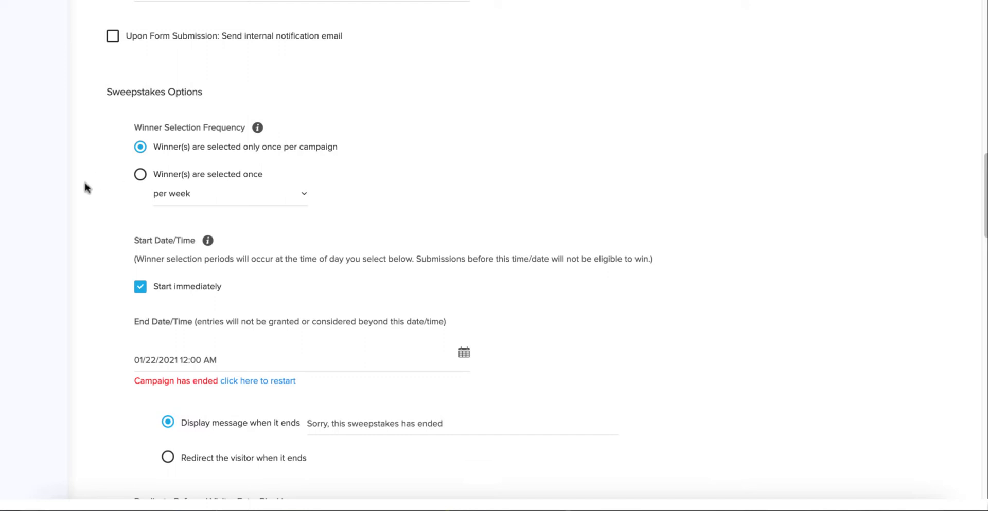
{"action": "left_click", "coordinate": [141, 176]}
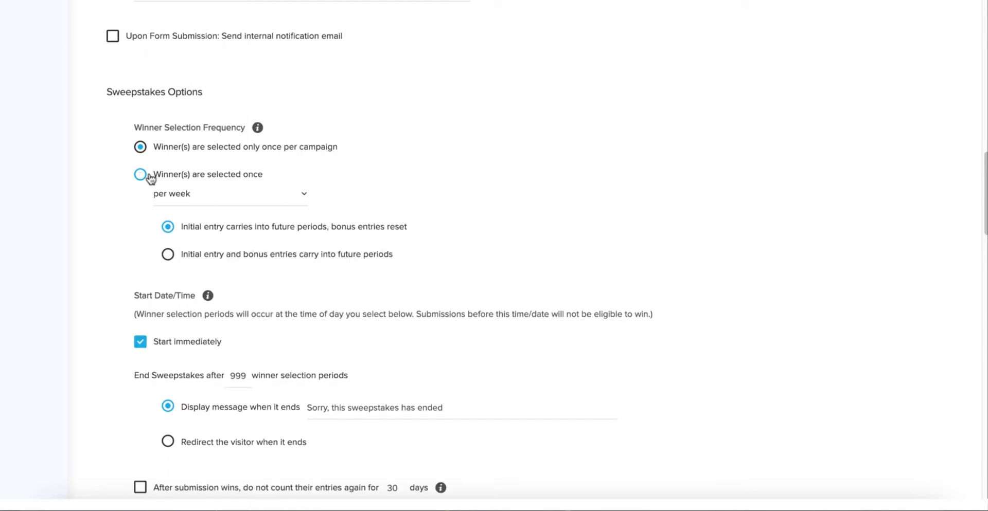
{"action": "left_click", "coordinate": [169, 196]}
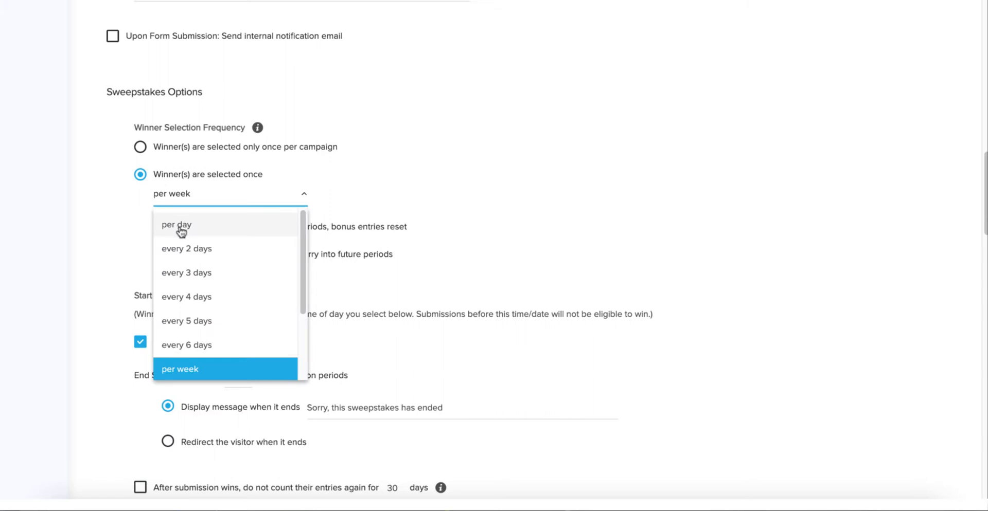
{"action": "scroll", "coordinate": [202, 281], "scroll_direction": "down", "scroll_amount": 2}
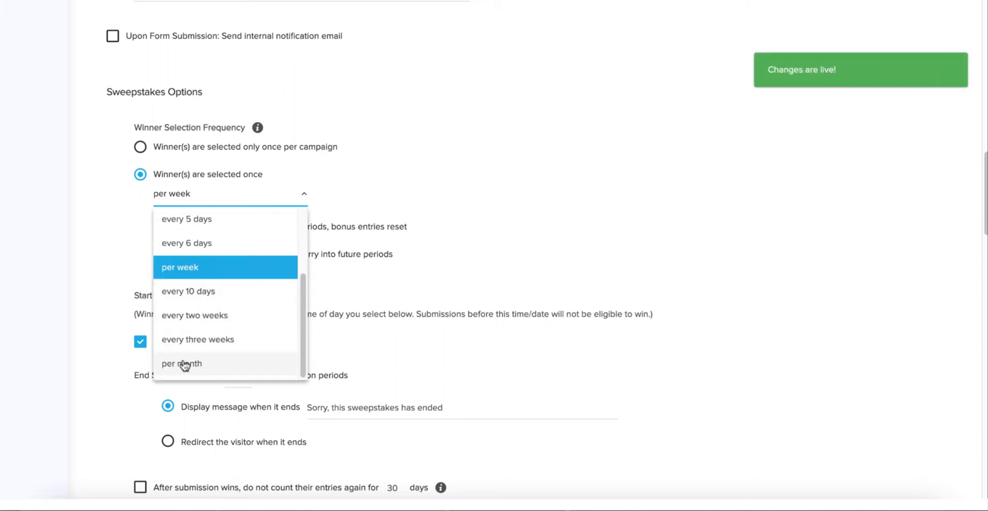
{"action": "left_click", "coordinate": [189, 272]}
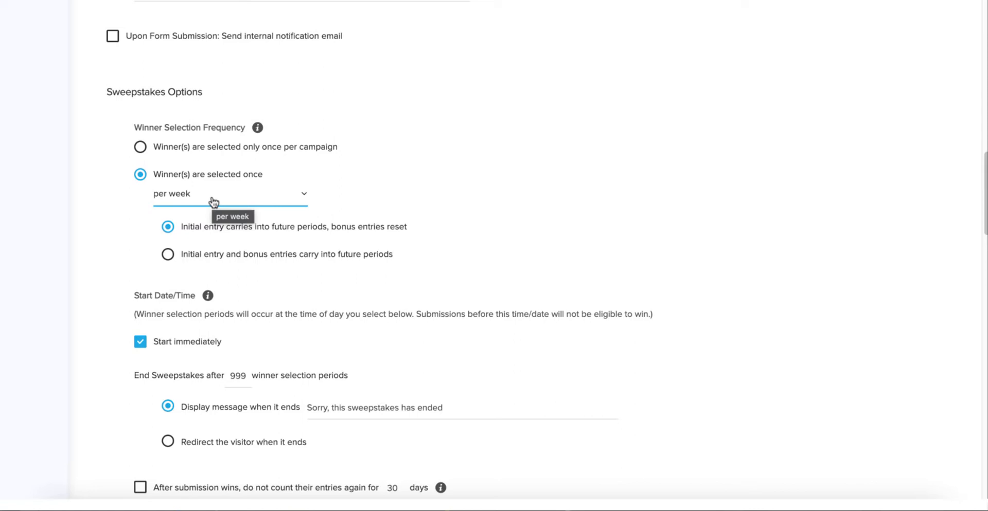
{"action": "left_click", "coordinate": [362, 196]}
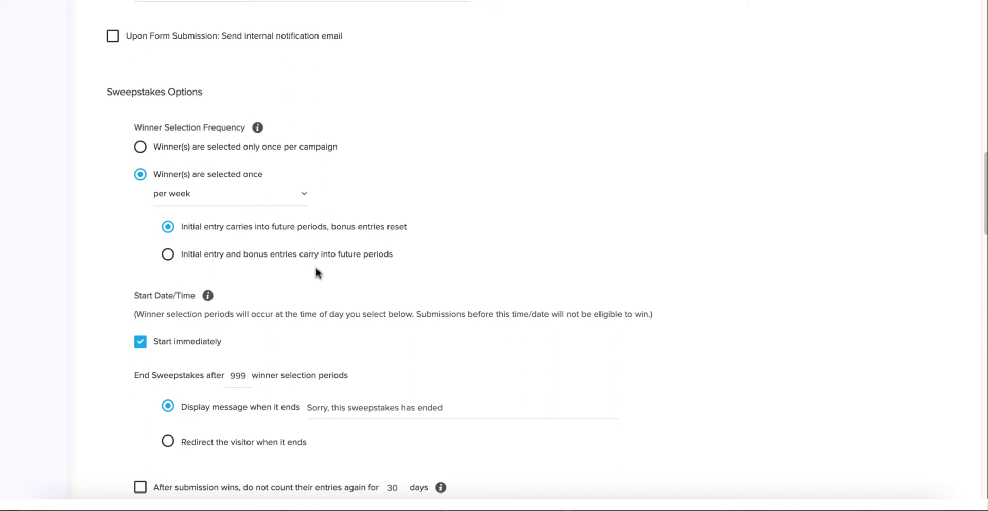
Step: Examine the remaining Sweepstakes Options, from start and end settings to duplicate entry blocking, maximum entries and confetti
{"action": "scroll", "coordinate": [311, 262], "scroll_direction": "down", "scroll_amount": 1}
{"action": "scroll", "coordinate": [308, 262], "scroll_direction": "down", "scroll_amount": 5}
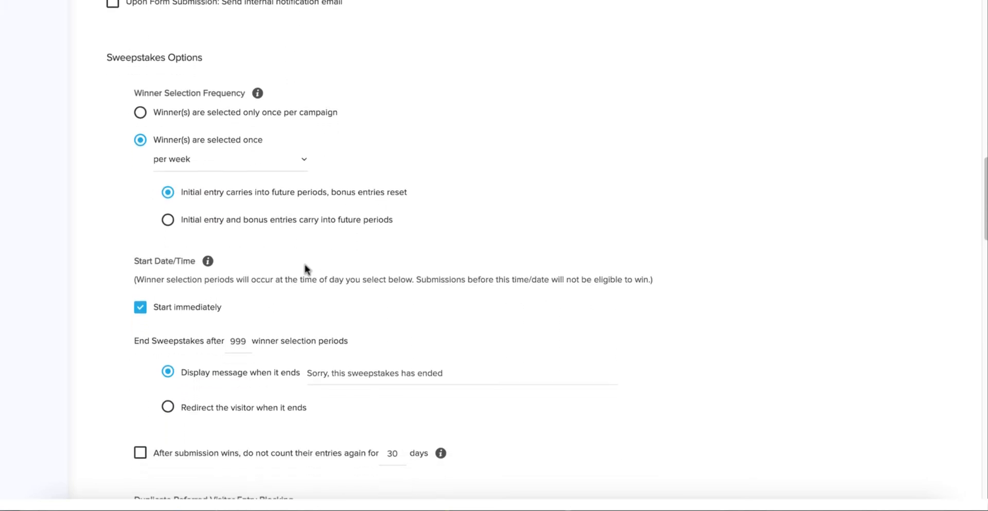
{"action": "scroll", "coordinate": [305, 267], "scroll_direction": "down", "scroll_amount": 2}
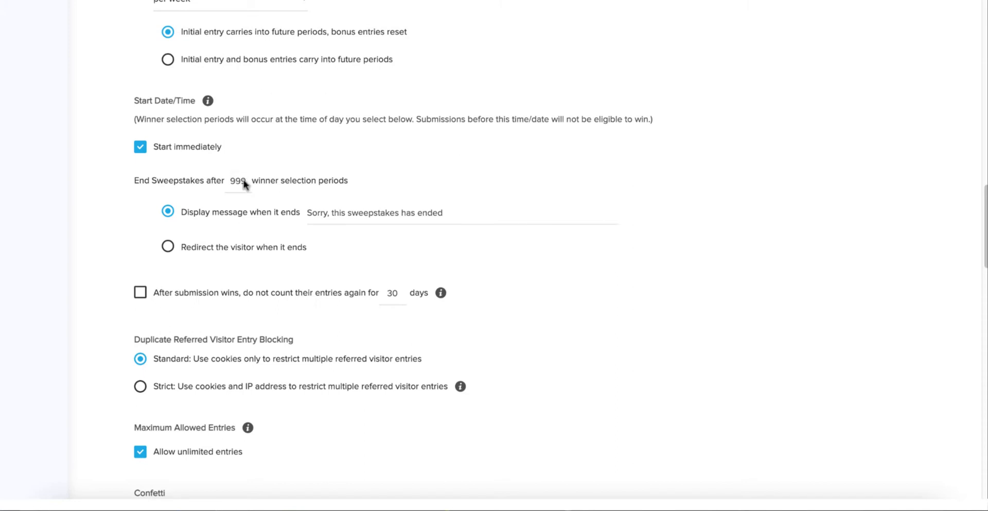
{"action": "scroll", "coordinate": [230, 149], "scroll_direction": "up", "scroll_amount": 1}
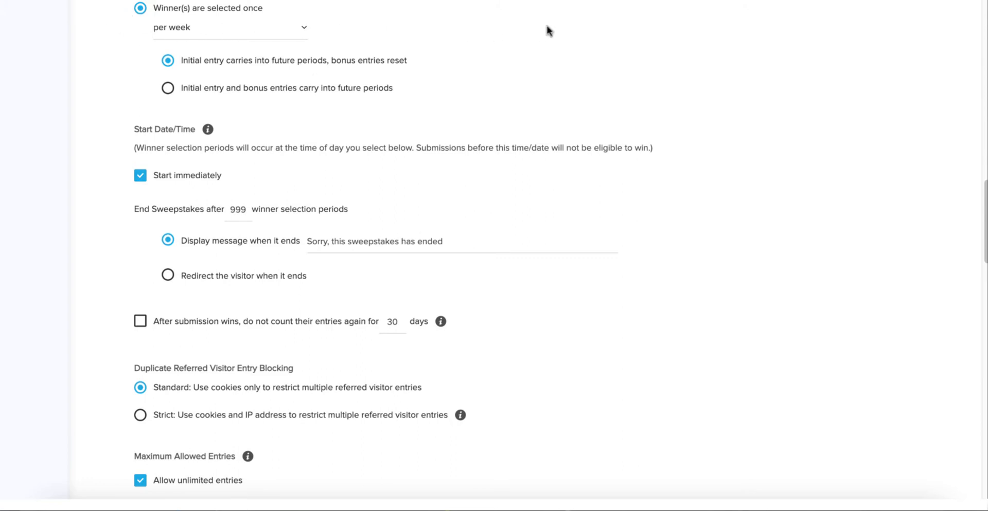
{"action": "scroll", "coordinate": [526, 54], "scroll_direction": "down", "scroll_amount": 2}
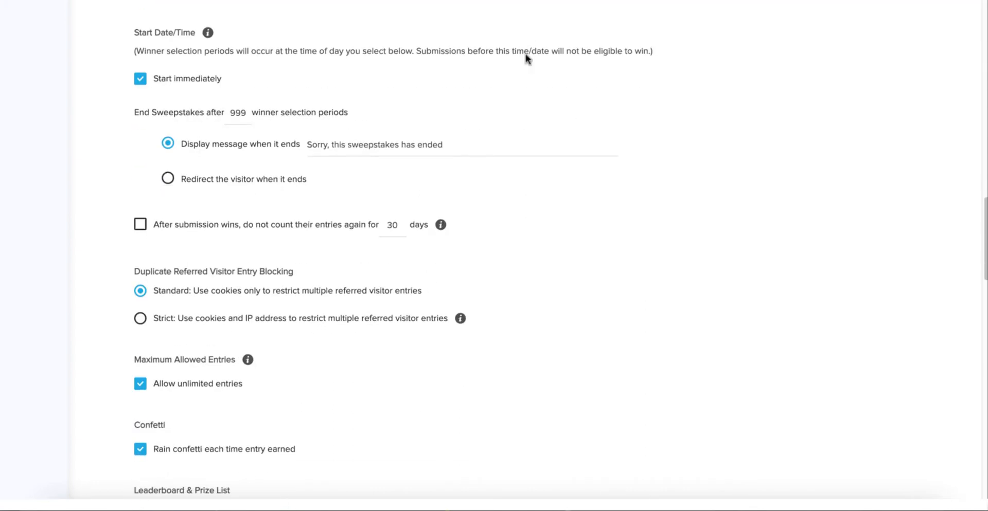
{"action": "scroll", "coordinate": [525, 54], "scroll_direction": "down", "scroll_amount": 2}
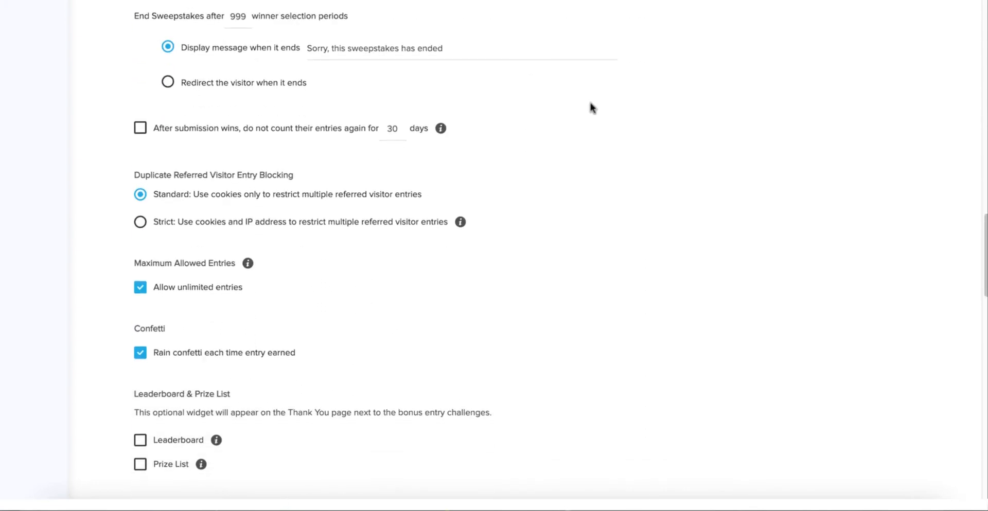
{"action": "scroll", "coordinate": [590, 107], "scroll_direction": "down", "scroll_amount": 2}
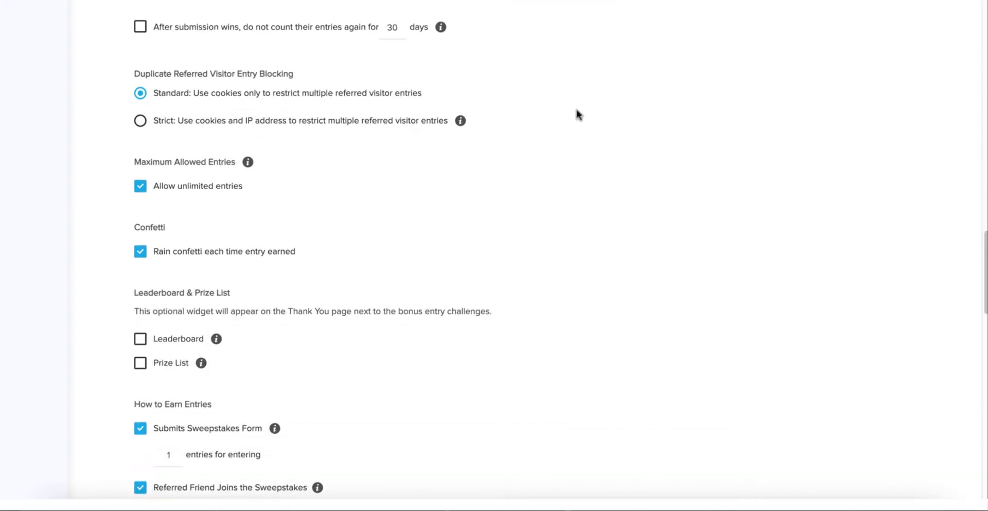
Step: Enable the Leaderboard widget for the campaign's Thank You page
{"action": "scroll", "coordinate": [576, 109], "scroll_direction": "down", "scroll_amount": 1}
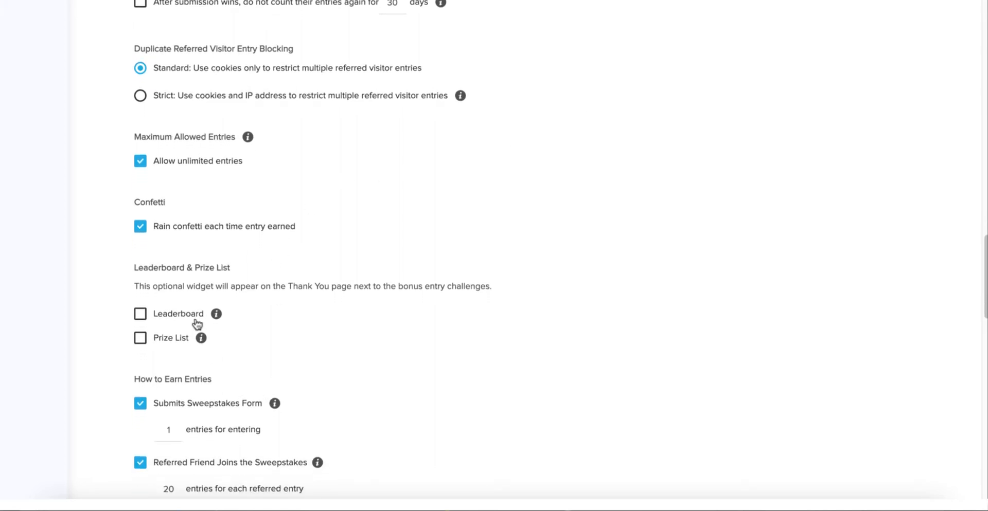
{"action": "left_click", "coordinate": [141, 315]}
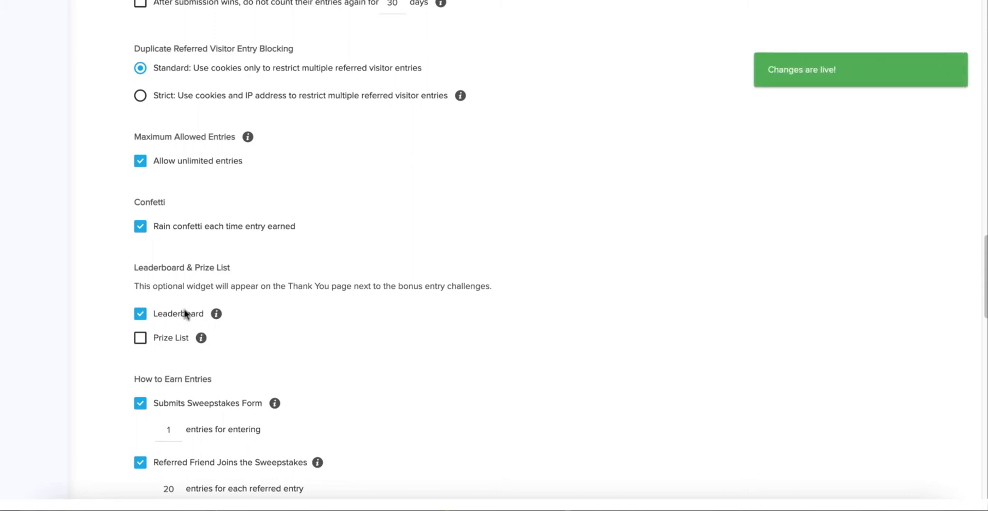
{"action": "scroll", "coordinate": [307, 242], "scroll_direction": "down", "scroll_amount": 1}
{"action": "scroll", "coordinate": [307, 240], "scroll_direction": "down", "scroll_amount": 2}
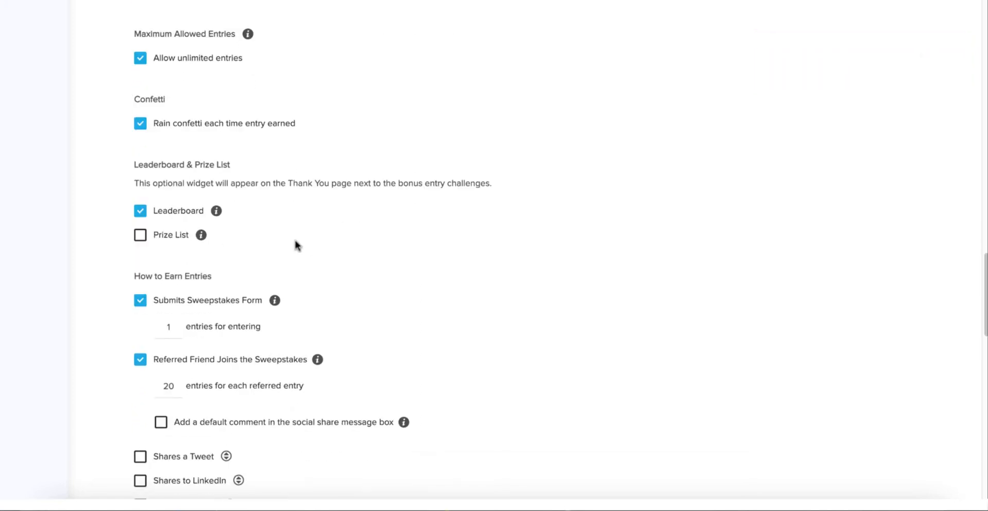
Step: Enable the Prize List with grand prize name "Borrow Our Ferrari For The Summer!" and description "Longest test drive ever."
{"action": "left_click", "coordinate": [141, 237]}
{"action": "left_click", "coordinate": [286, 304]}
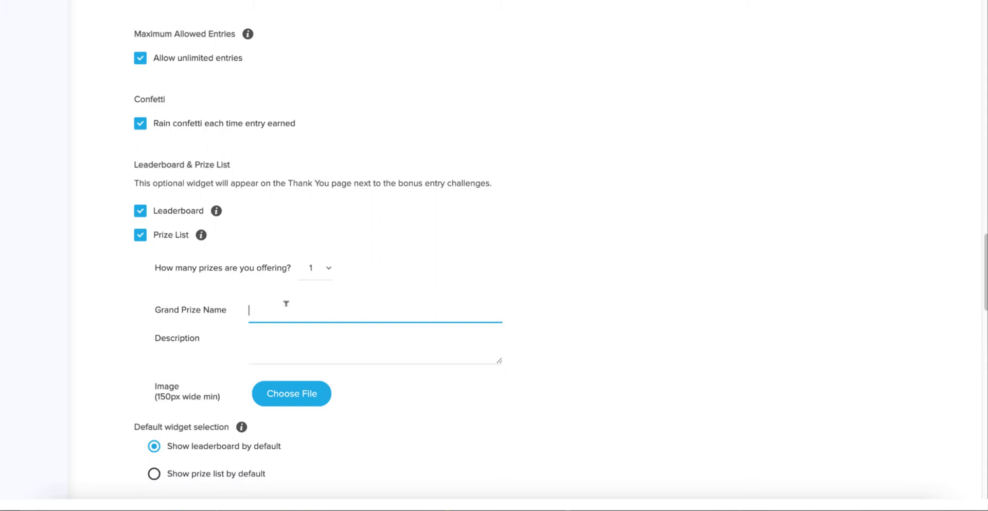
{"action": "type", "text": "Borrow Our Ferrari For The Summer"}
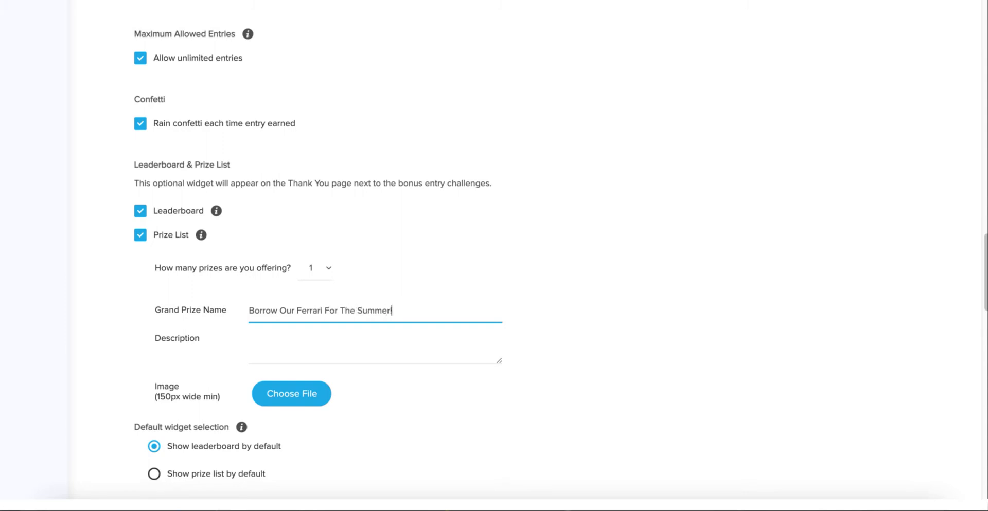
{"action": "key", "text": "Tab"}
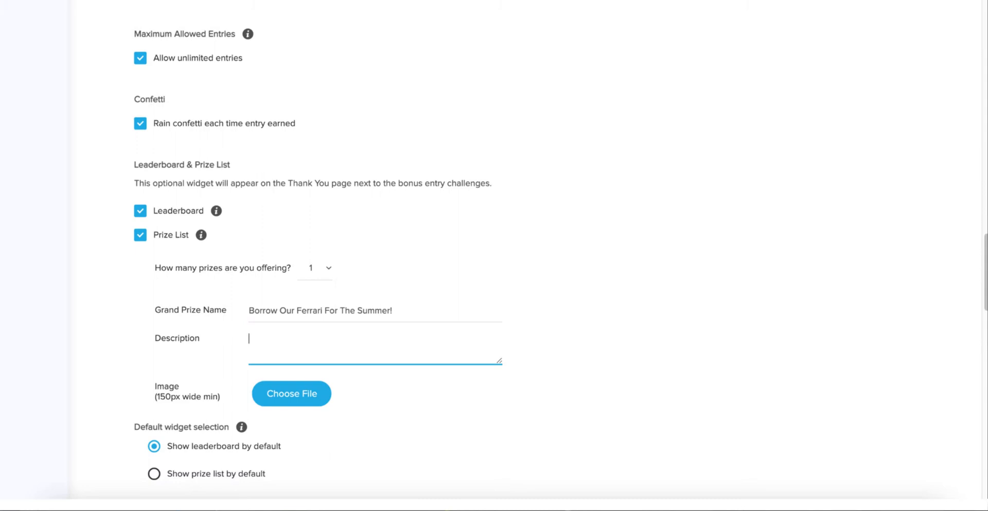
{"action": "type", "text": "Longest test drive ever"}
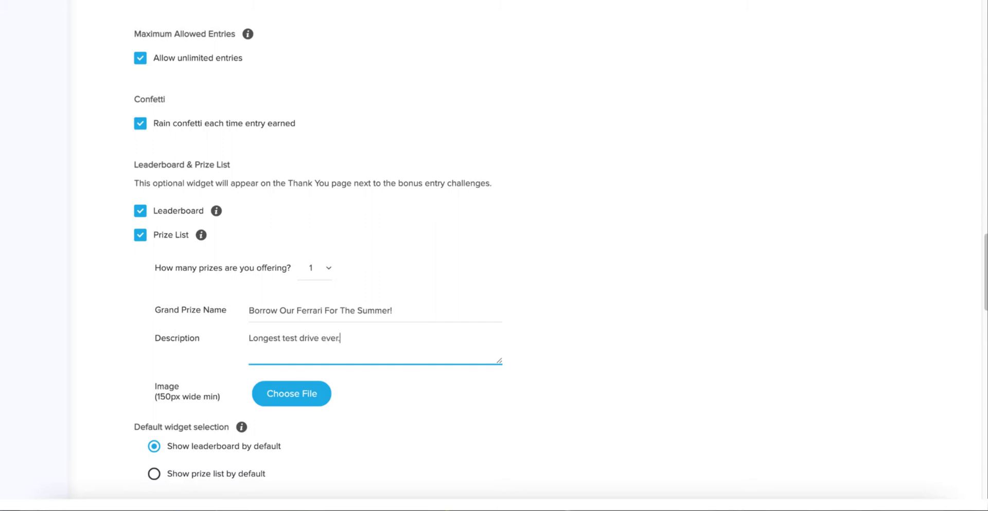
Step: Upload the Ferrari logo from the images folder as the grand prize image
{"action": "left_click", "coordinate": [307, 394]}
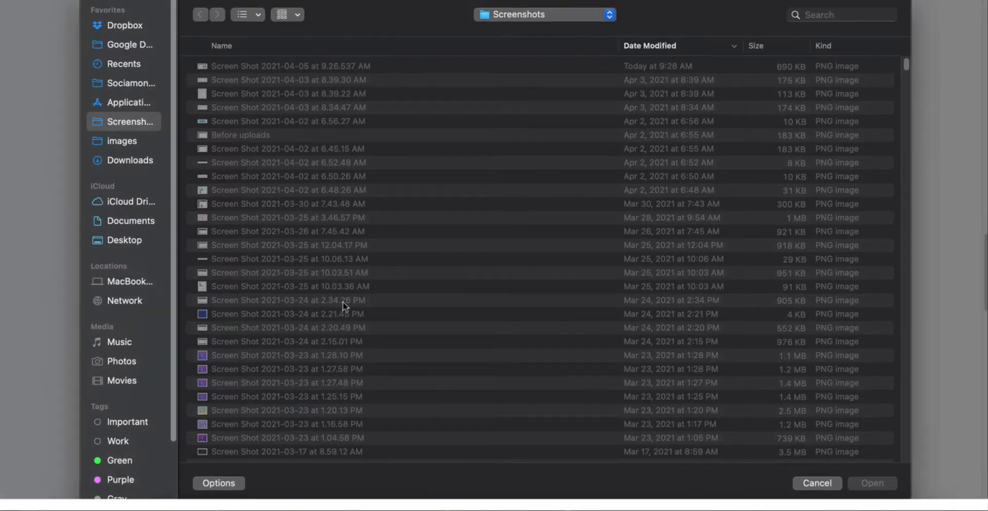
{"action": "left_click", "coordinate": [123, 141]}
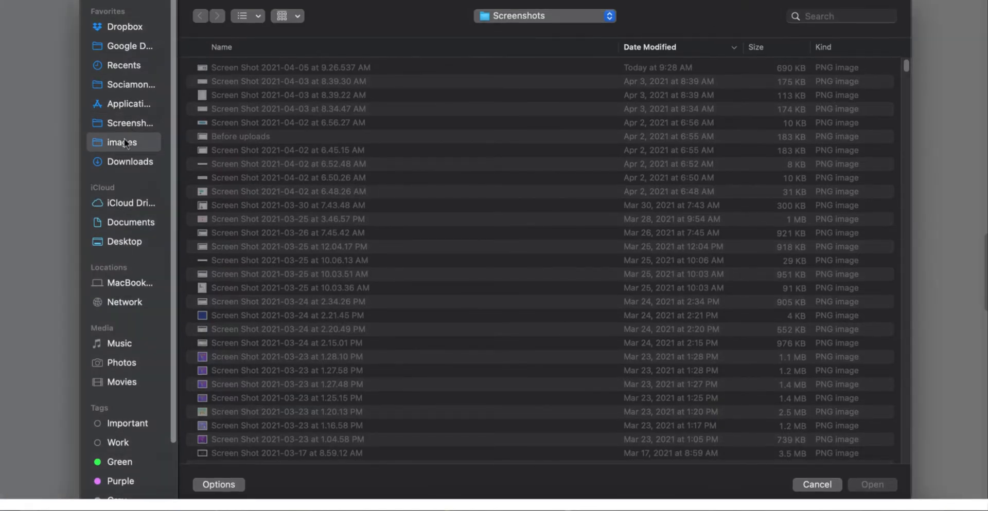
{"action": "double_click", "coordinate": [222, 67]}
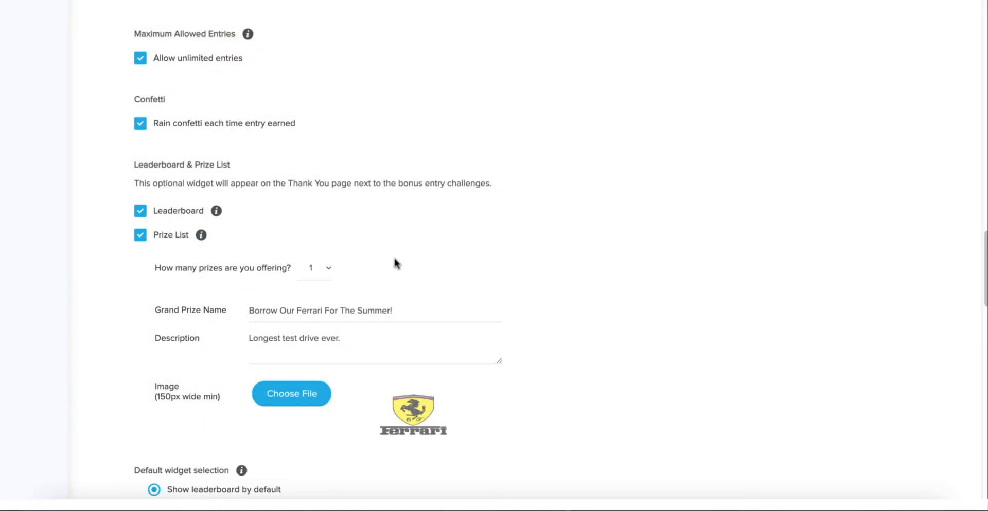
Step: Examine the default widget selection and the How to Earn Entries options, from form submission and friend referral to the social actions
{"action": "scroll", "coordinate": [612, 291], "scroll_direction": "down", "scroll_amount": 2}
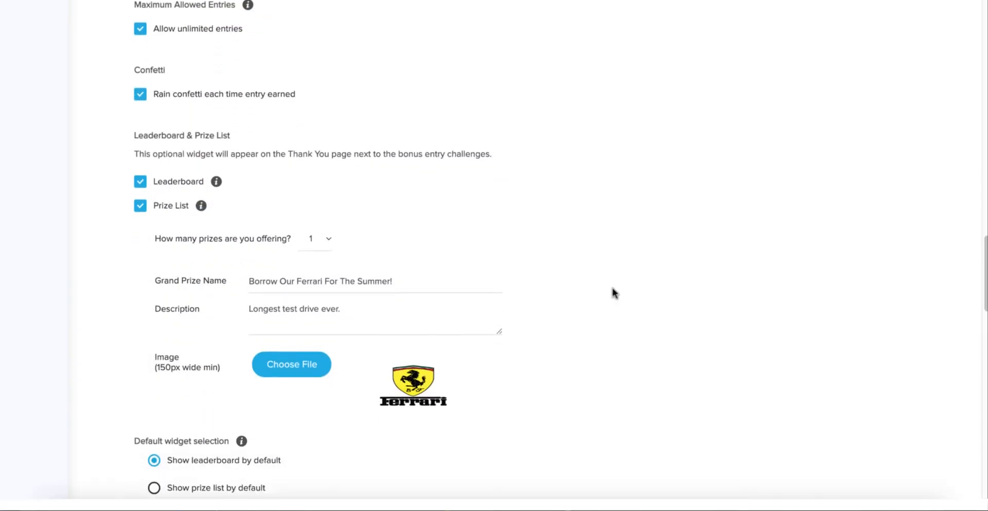
{"action": "scroll", "coordinate": [611, 293], "scroll_direction": "down", "scroll_amount": 1}
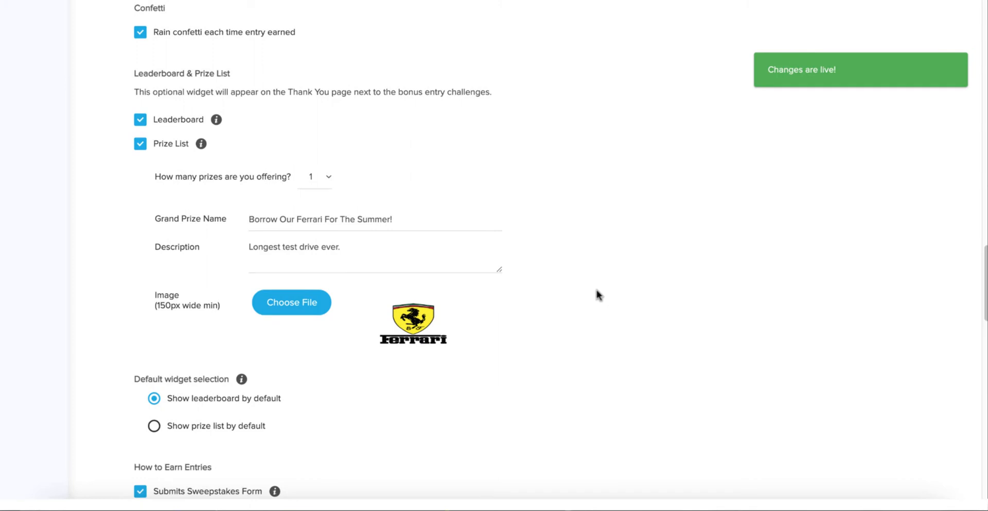
{"action": "scroll", "coordinate": [596, 294], "scroll_direction": "down", "scroll_amount": 1}
{"action": "scroll", "coordinate": [597, 297], "scroll_direction": "down", "scroll_amount": 1}
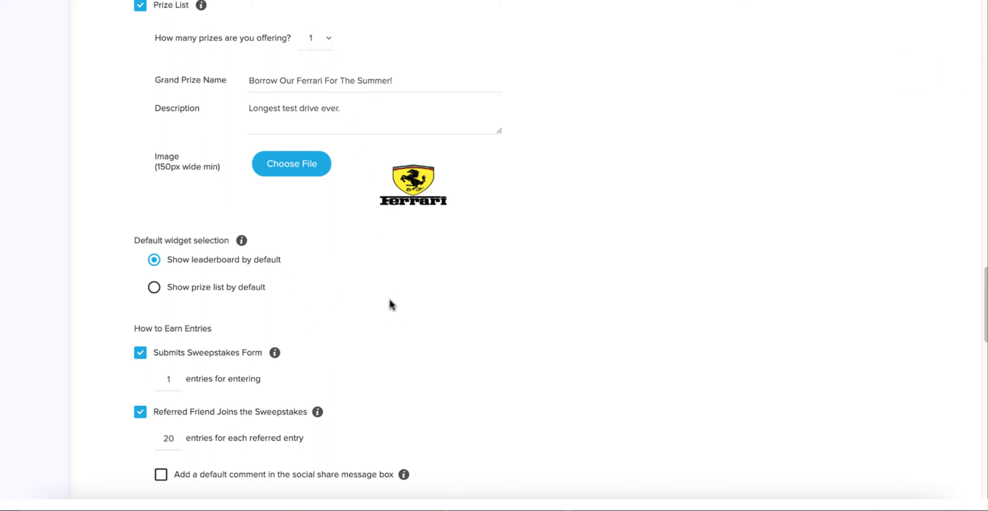
{"action": "scroll", "coordinate": [389, 301], "scroll_direction": "down", "scroll_amount": 1}
{"action": "scroll", "coordinate": [387, 301], "scroll_direction": "down", "scroll_amount": 2}
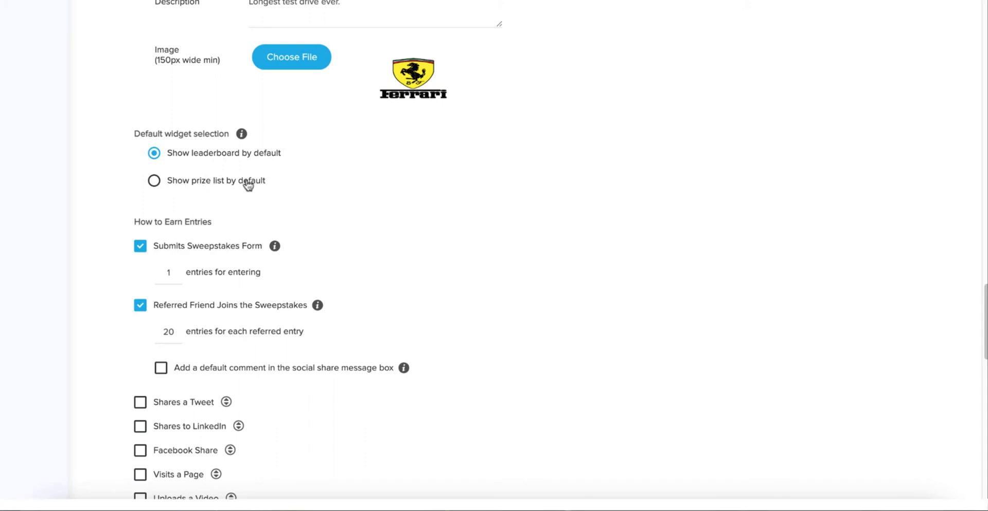
{"action": "scroll", "coordinate": [246, 189], "scroll_direction": "down", "scroll_amount": 3}
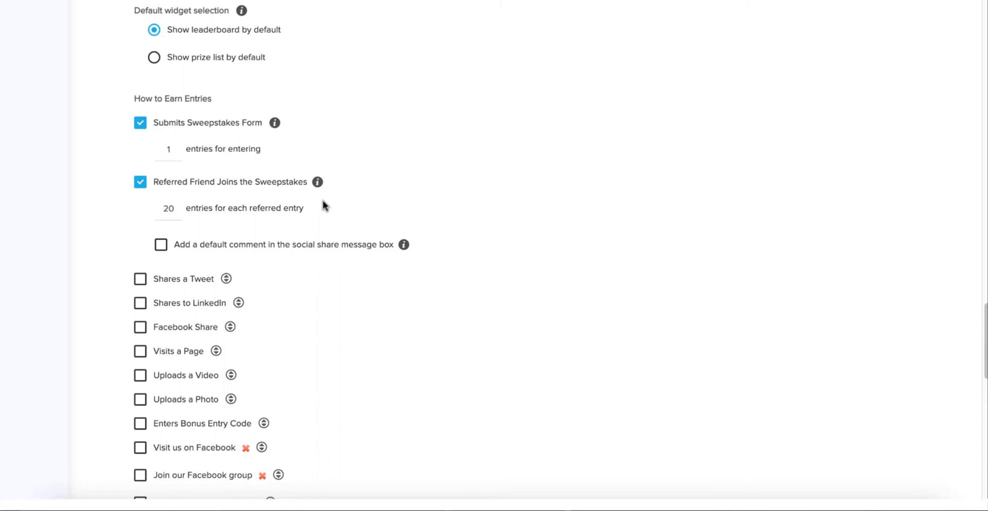
{"action": "scroll", "coordinate": [323, 207], "scroll_direction": "down", "scroll_amount": 2}
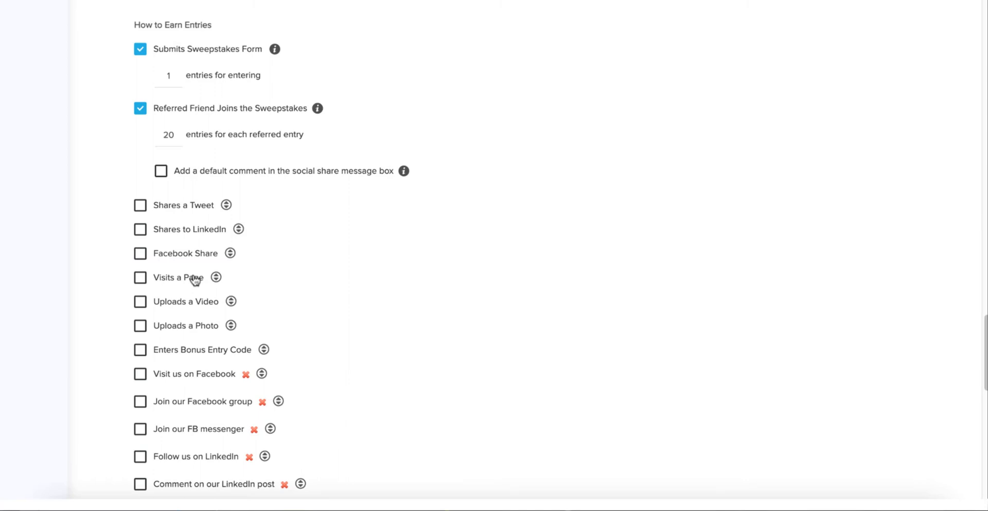
{"action": "left_click", "coordinate": [140, 278]}
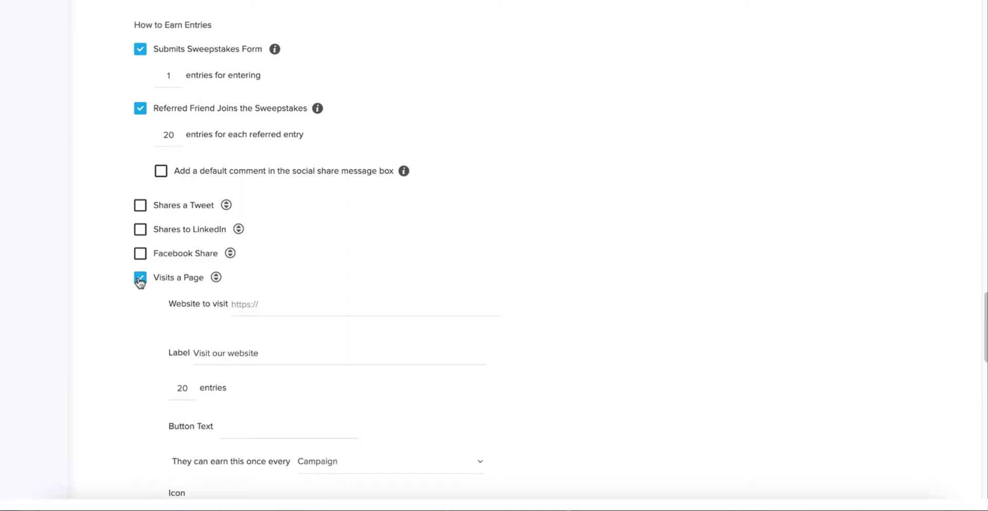
{"action": "left_click", "coordinate": [267, 303]}
{"action": "type", "text": "h"}
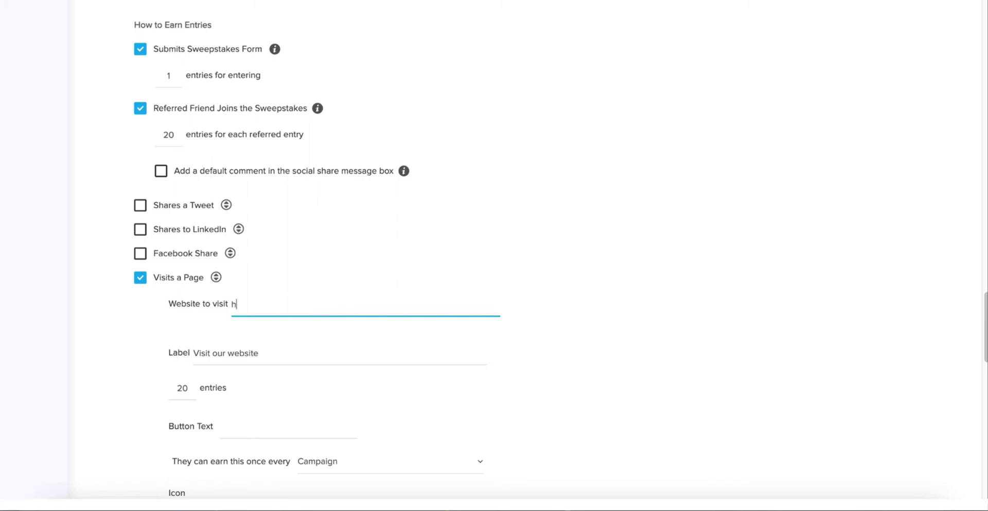
{"action": "type", "text": "ttps://www.ferrari.com"}
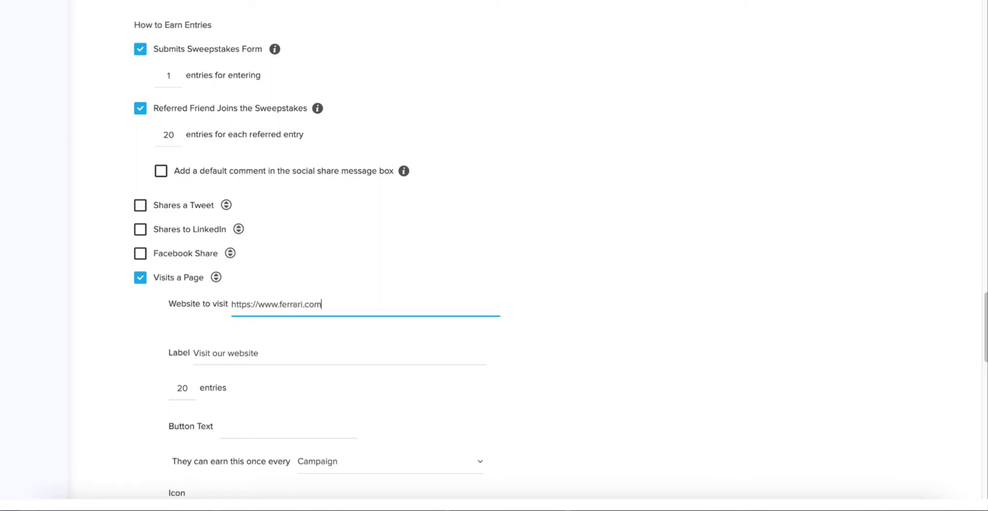
Step: Set the Visits a Page button text to "Visit Now" and let entrants earn it once every hour
{"action": "left_click", "coordinate": [275, 353]}
{"action": "scroll", "coordinate": [281, 363], "scroll_direction": "down", "scroll_amount": 3}
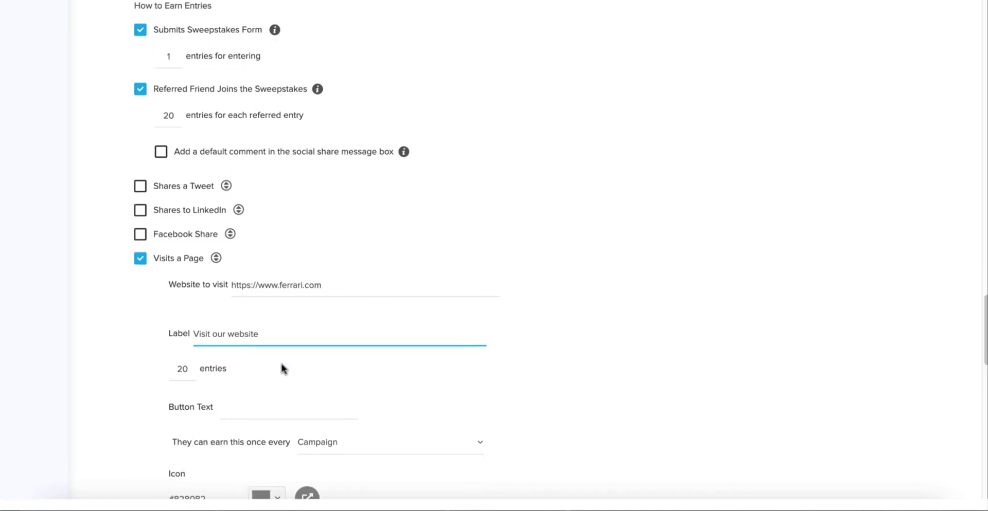
{"action": "left_click", "coordinate": [258, 338]}
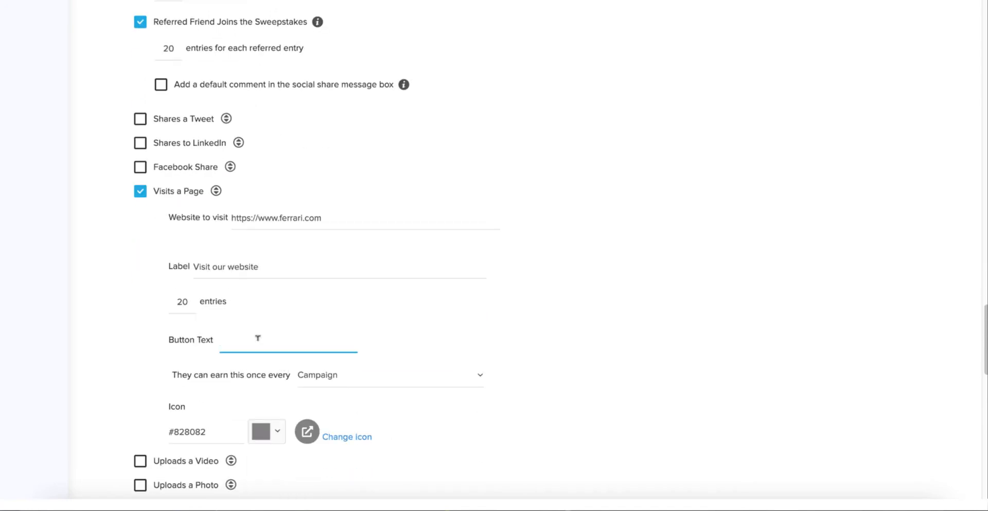
{"action": "type", "text": "Visit Now"}
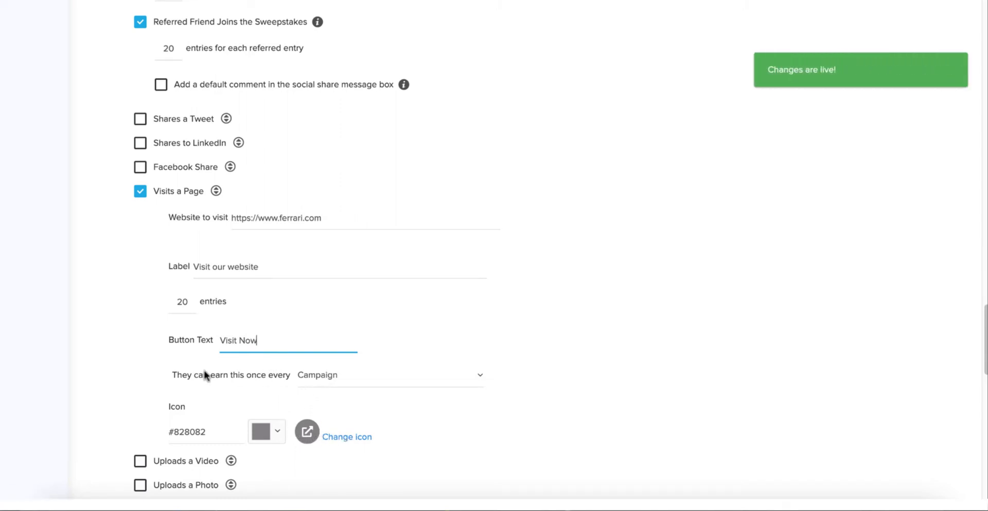
{"action": "left_click", "coordinate": [319, 381]}
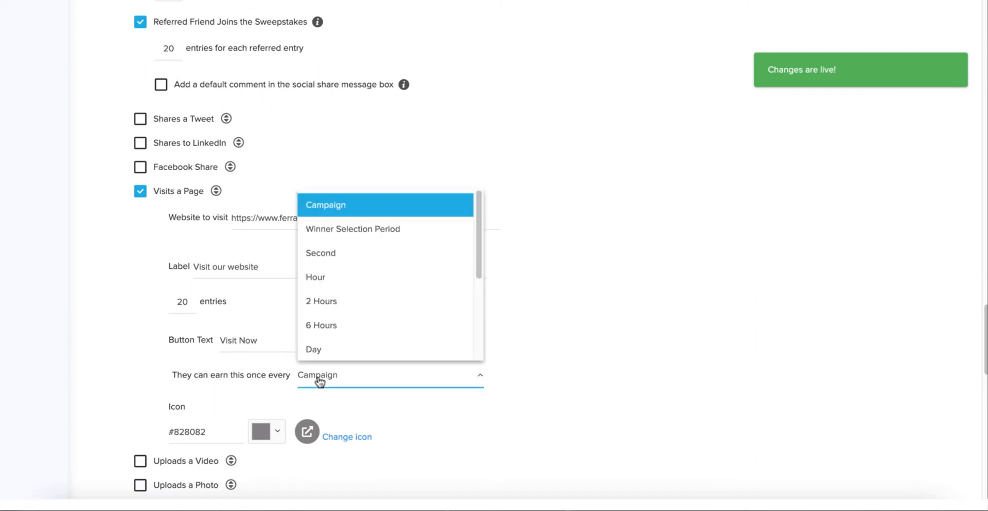
{"action": "left_click", "coordinate": [334, 283]}
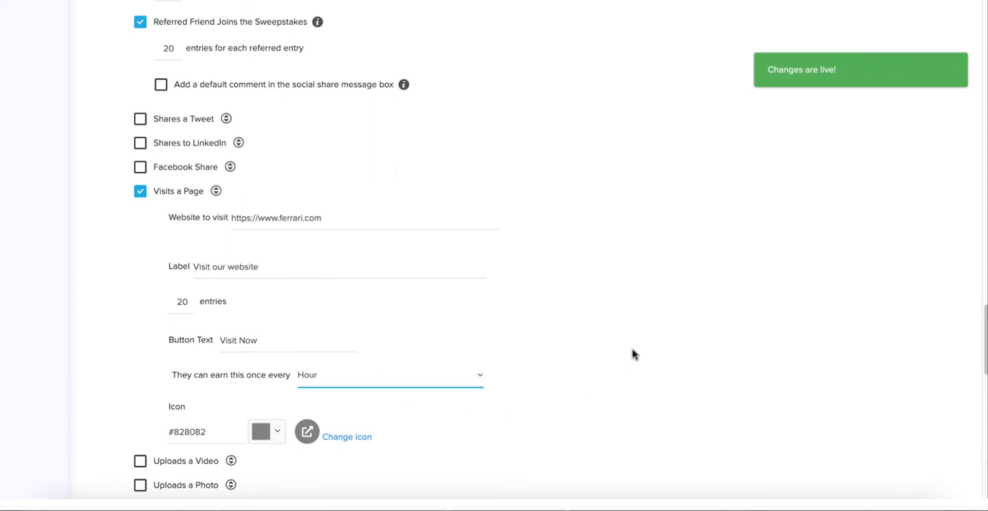
Step: Open the campaign's Design stage and examine the home screen template, from the giveaway header and countdown to the prize and entry form
{"action": "scroll", "coordinate": [632, 350], "scroll_direction": "up", "scroll_amount": 20}
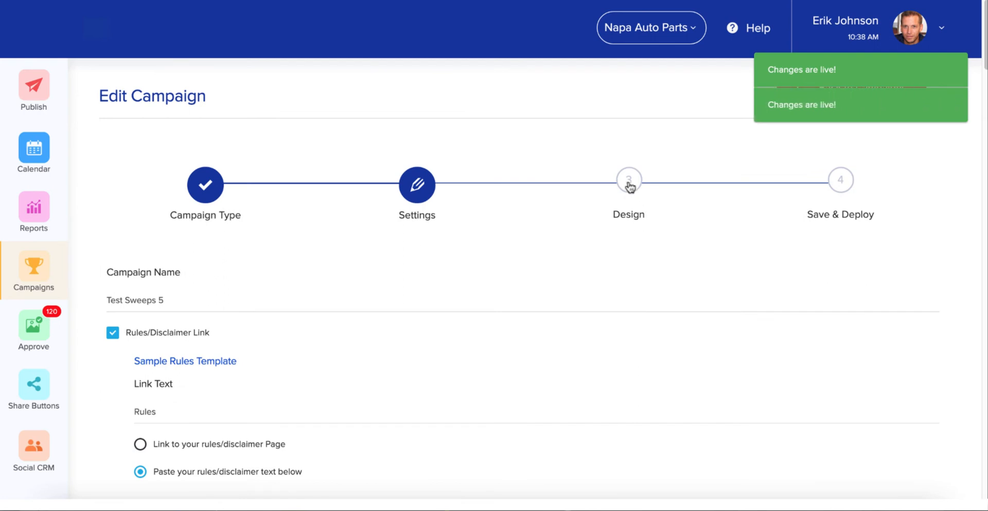
{"action": "left_click", "coordinate": [627, 184]}
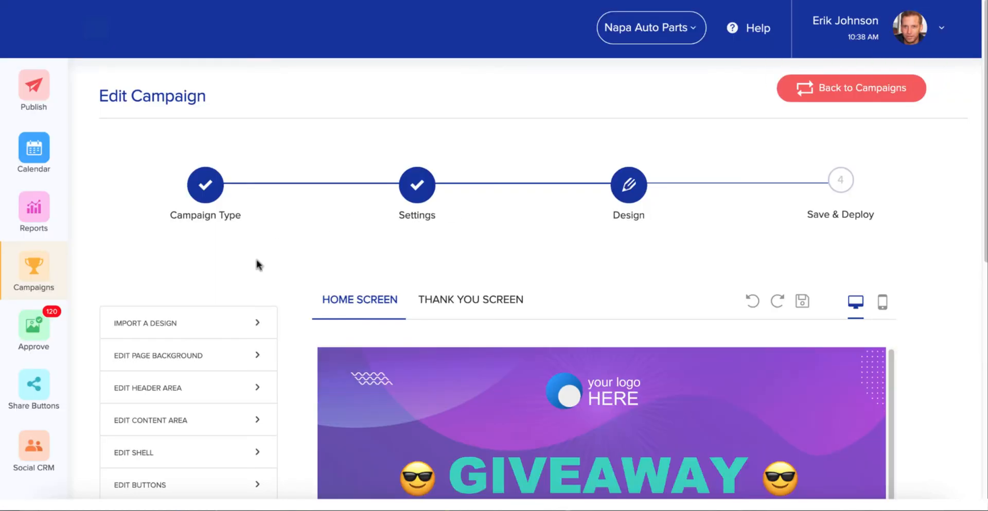
{"action": "scroll", "coordinate": [281, 289], "scroll_direction": "down", "scroll_amount": 1}
{"action": "scroll", "coordinate": [279, 288], "scroll_direction": "down", "scroll_amount": 1}
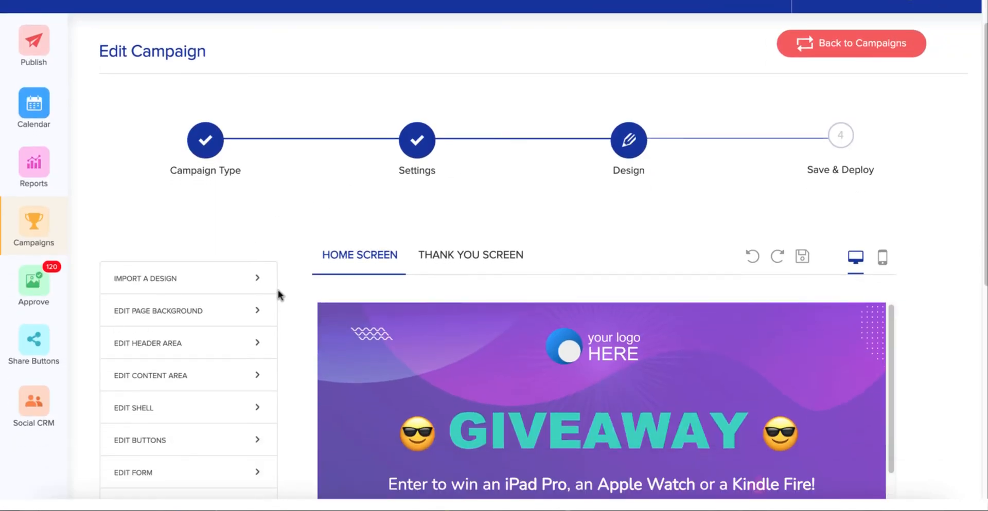
{"action": "scroll", "coordinate": [278, 292], "scroll_direction": "down", "scroll_amount": 1}
{"action": "scroll", "coordinate": [278, 290], "scroll_direction": "down", "scroll_amount": 4}
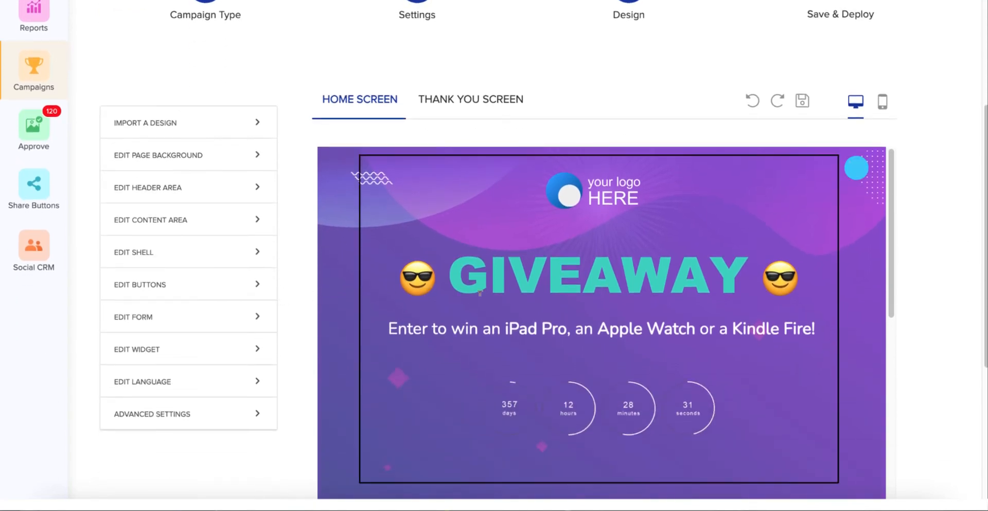
{"action": "scroll", "coordinate": [591, 272], "scroll_direction": "down", "scroll_amount": 5}
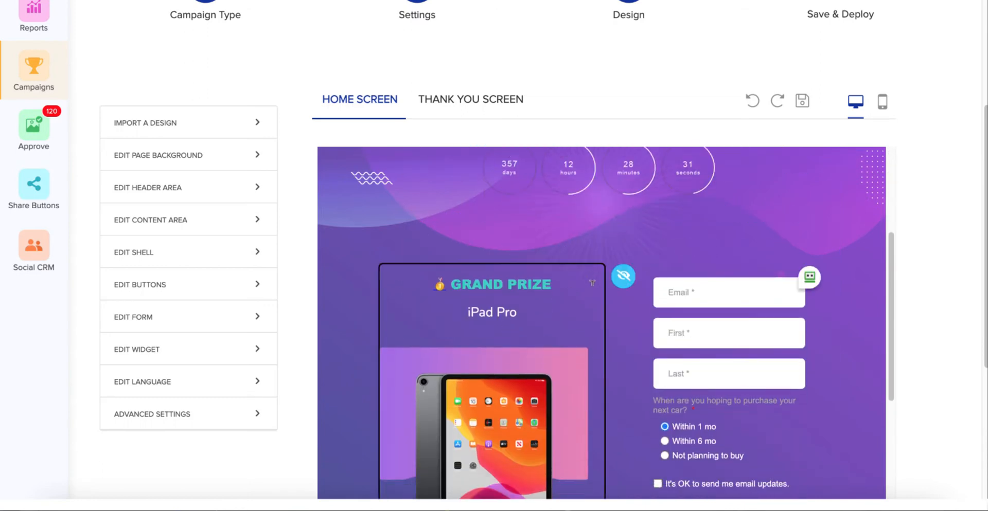
{"action": "scroll", "coordinate": [625, 343], "scroll_direction": "down", "scroll_amount": 1}
{"action": "scroll", "coordinate": [623, 347], "scroll_direction": "down", "scroll_amount": 10}
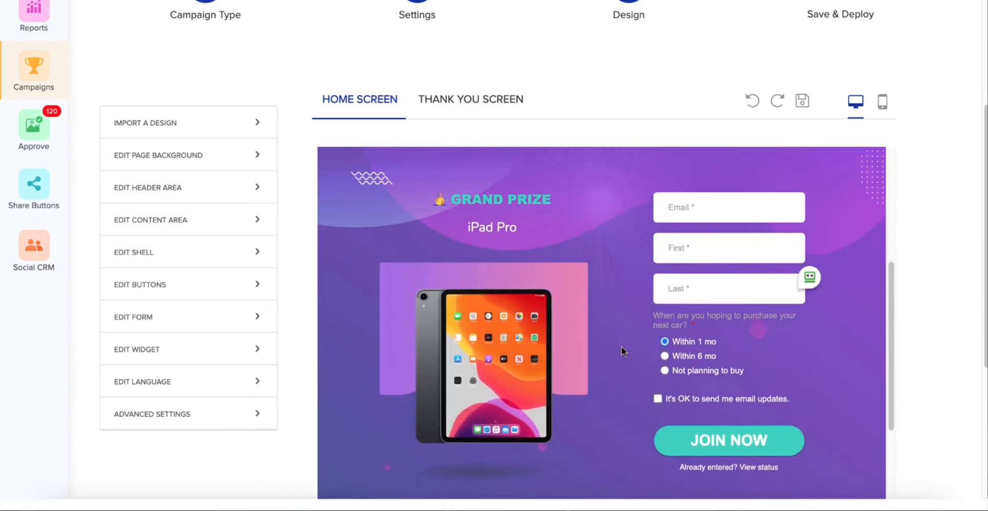
{"action": "scroll", "coordinate": [613, 328], "scroll_direction": "up", "scroll_amount": 8}
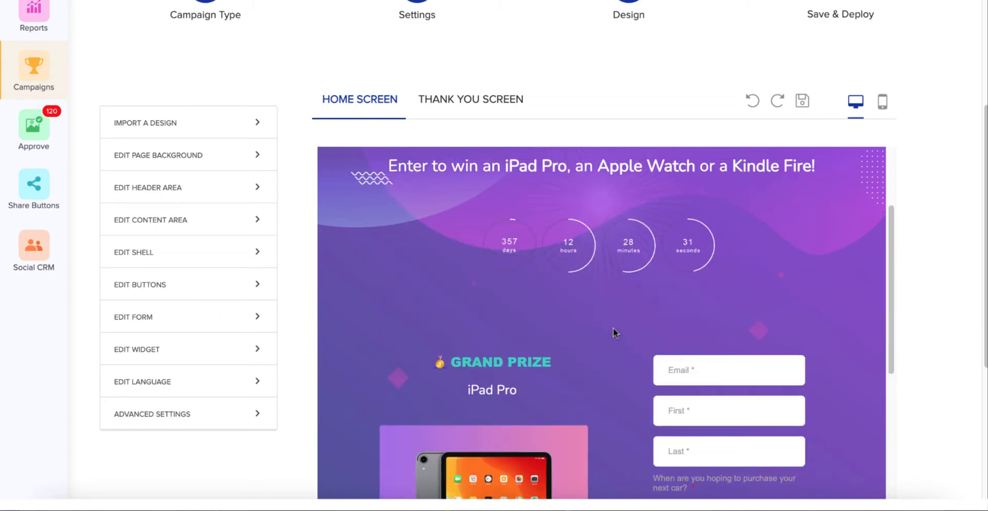
{"action": "scroll", "coordinate": [613, 328], "scroll_direction": "up", "scroll_amount": 4}
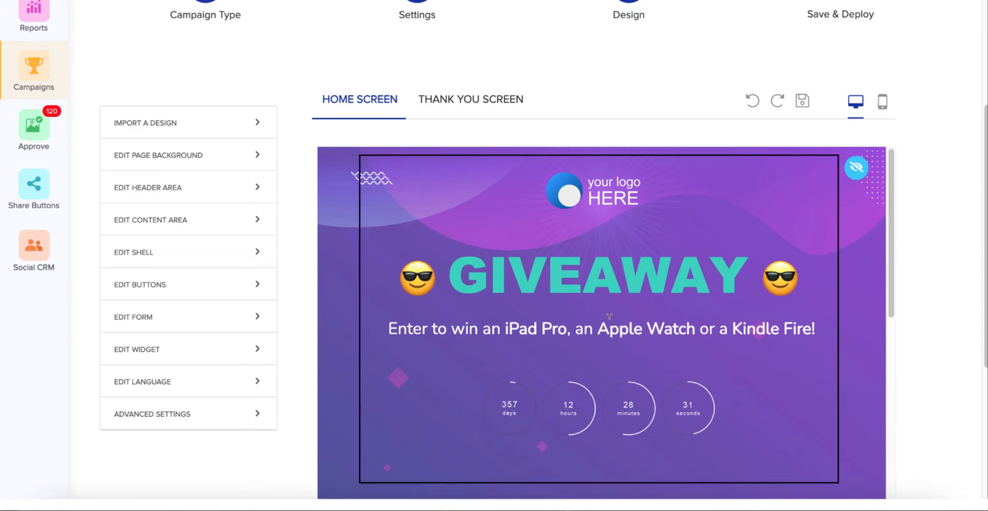
Step: Delete the placeholder logo image from the home screen's header area
{"action": "left_click", "coordinate": [608, 199]}
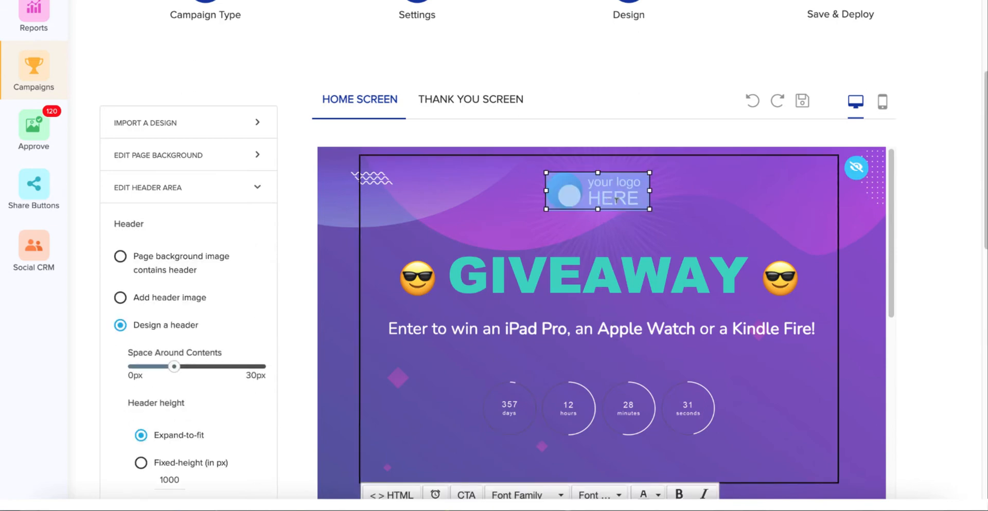
{"action": "left_click", "coordinate": [657, 196]}
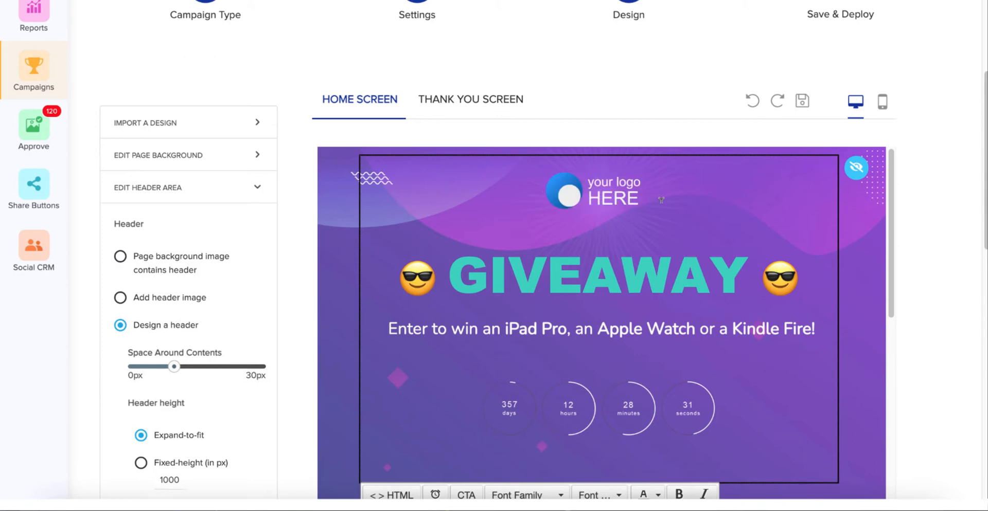
{"action": "key", "text": "BackSpace"}
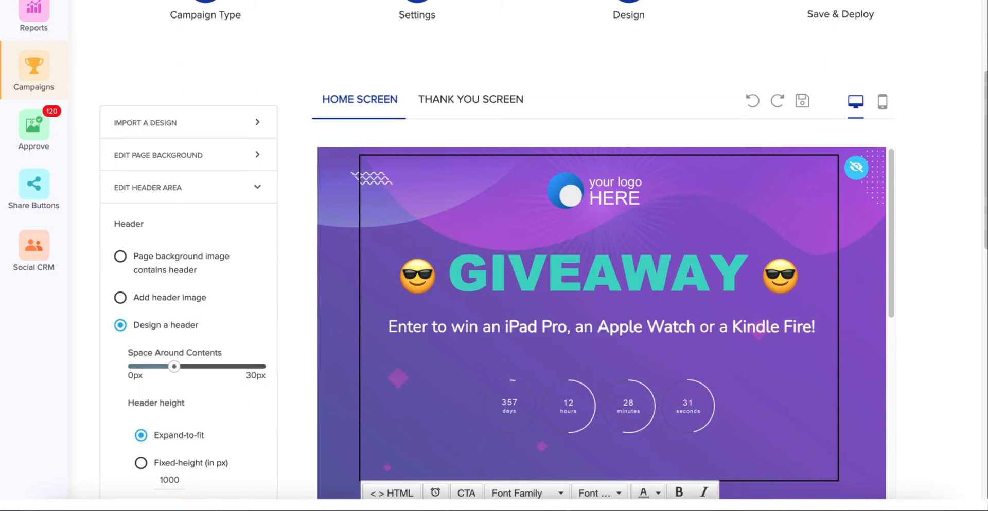
{"action": "key", "text": "BackSpace"}
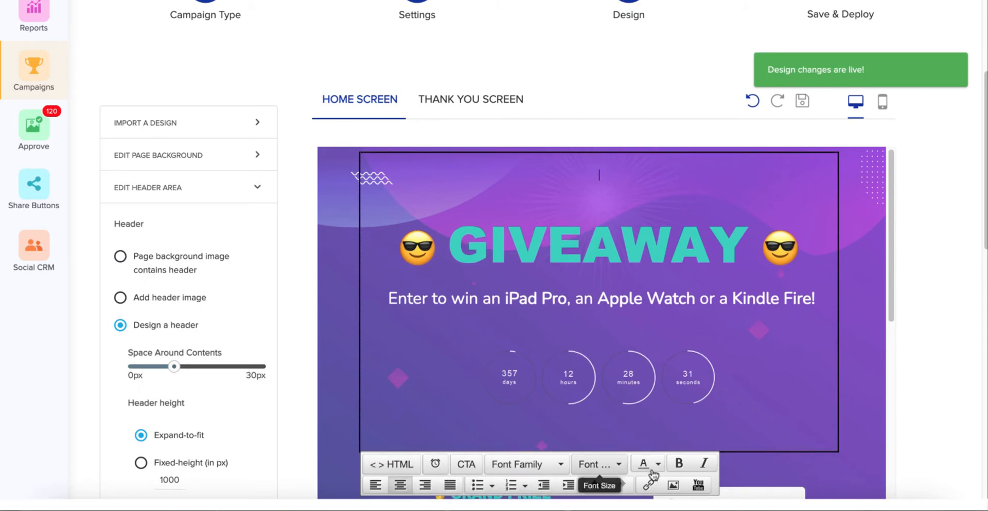
{"action": "left_click", "coordinate": [673, 487]}
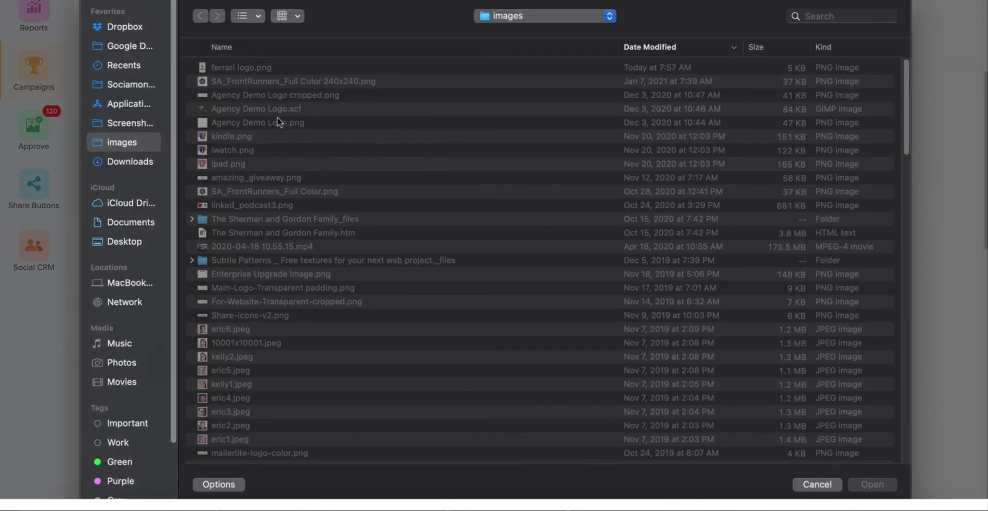
{"action": "double_click", "coordinate": [237, 66]}
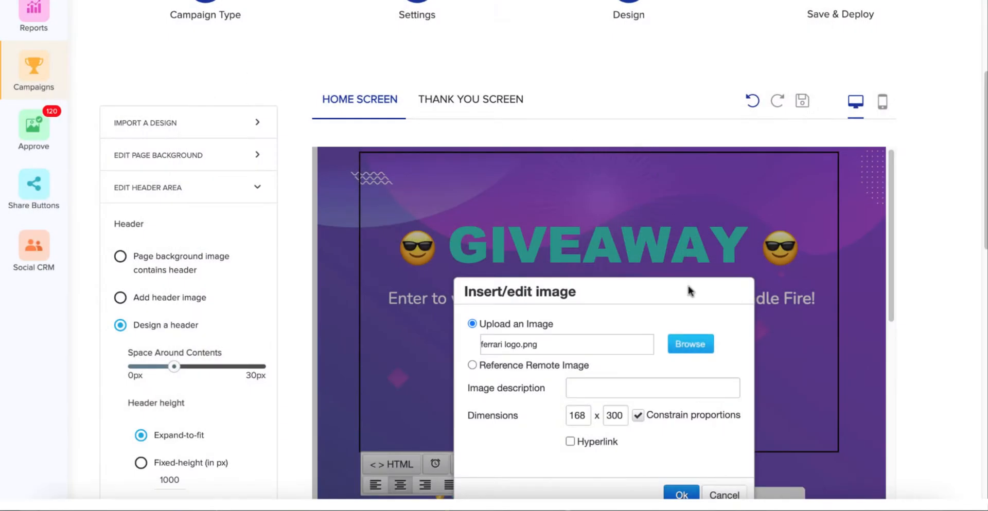
{"action": "left_click", "coordinate": [570, 442]}
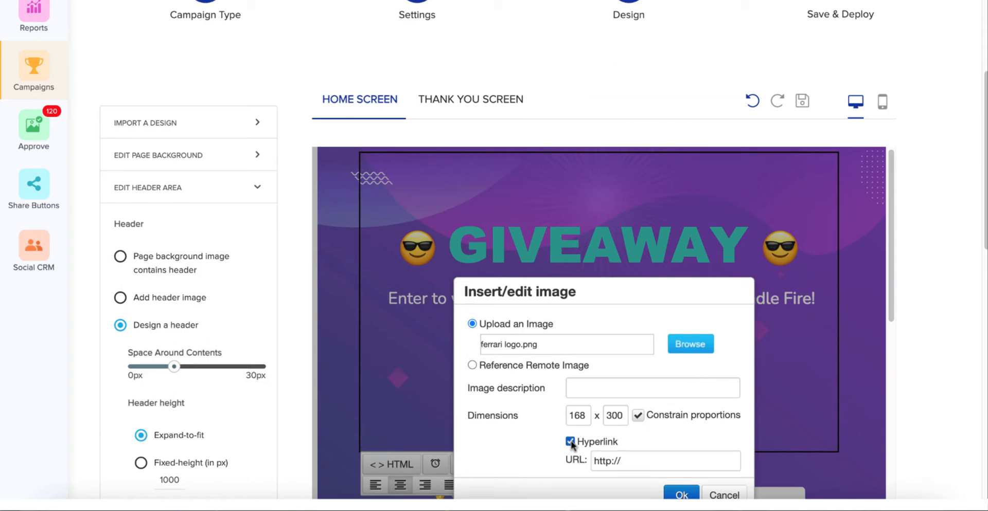
{"action": "left_click", "coordinate": [611, 461]}
{"action": "type", "text": "s://www"}
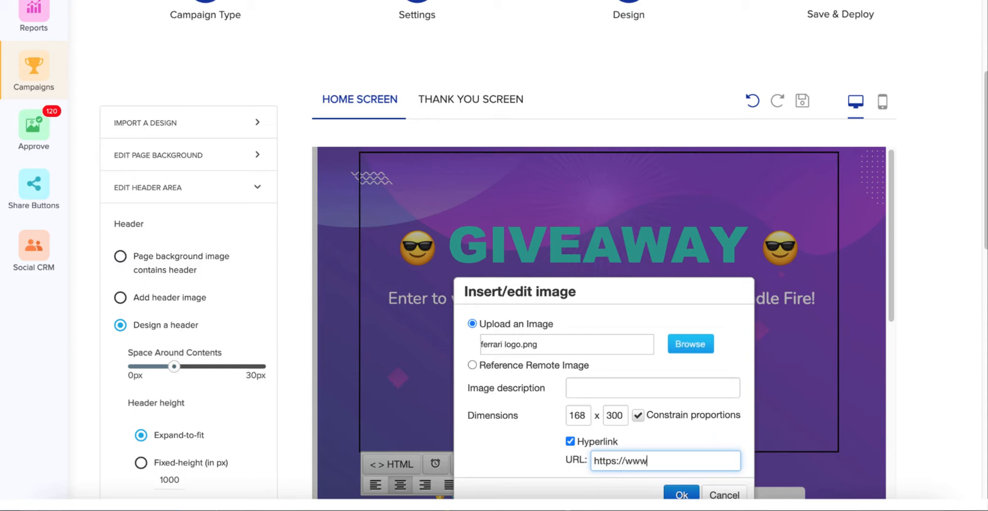
{"action": "type", "text": ".ferrari.com"}
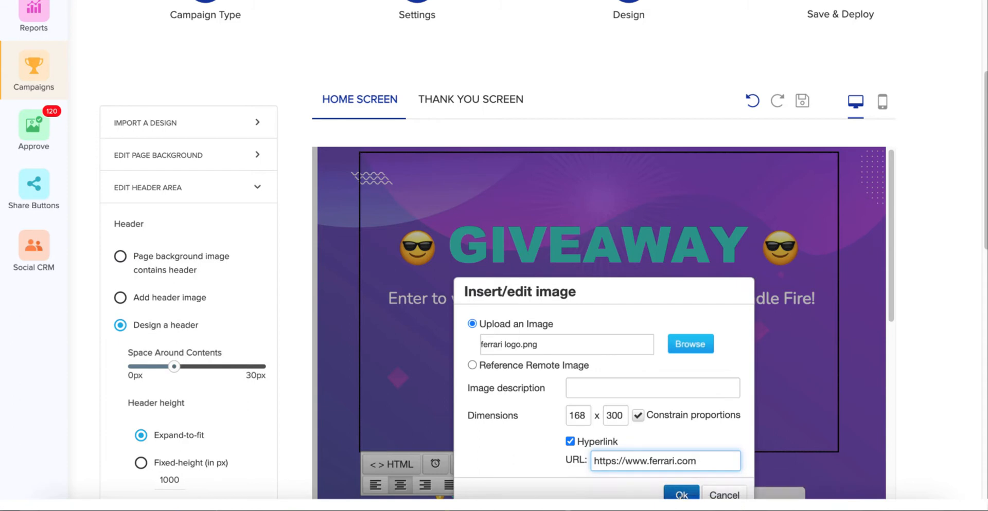
{"action": "left_click", "coordinate": [681, 494]}
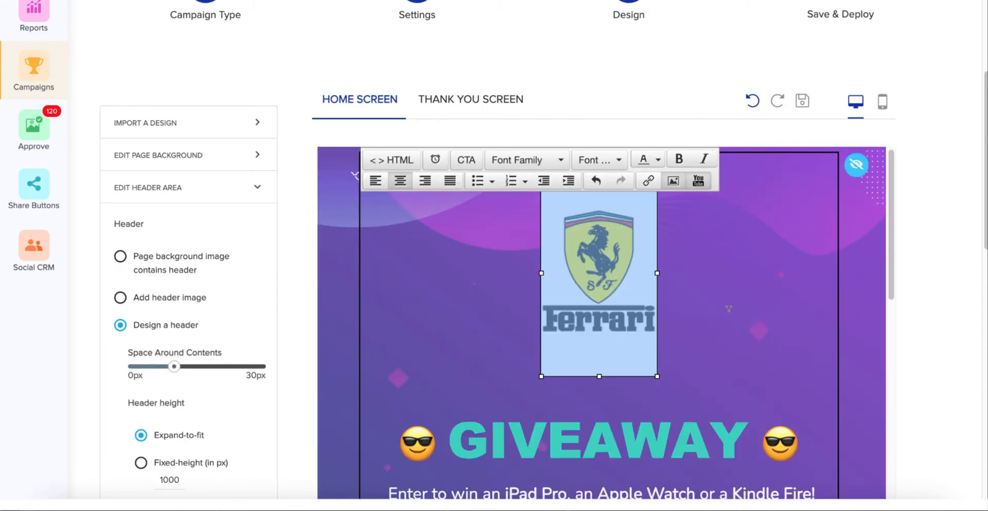
{"action": "left_click", "coordinate": [727, 309]}
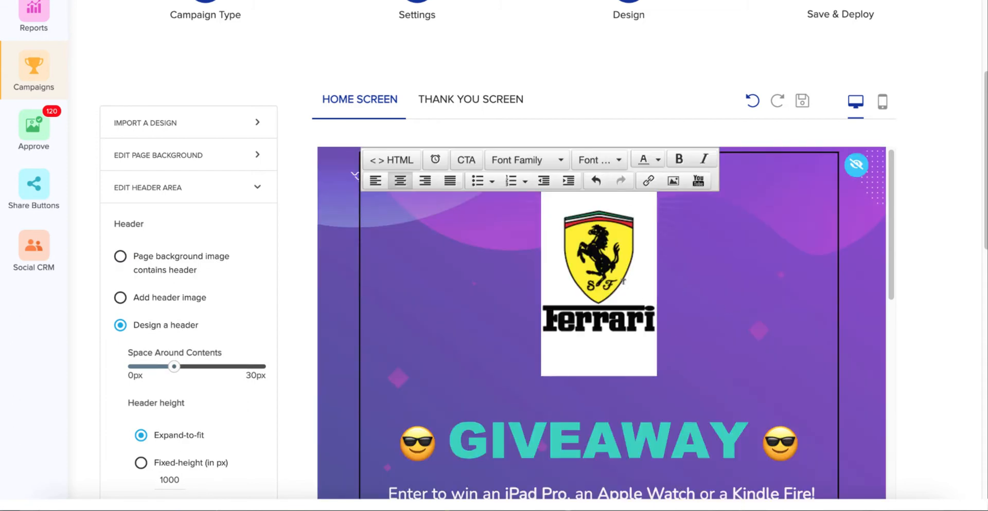
{"action": "scroll", "coordinate": [367, 293], "scroll_direction": "down", "scroll_amount": 3}
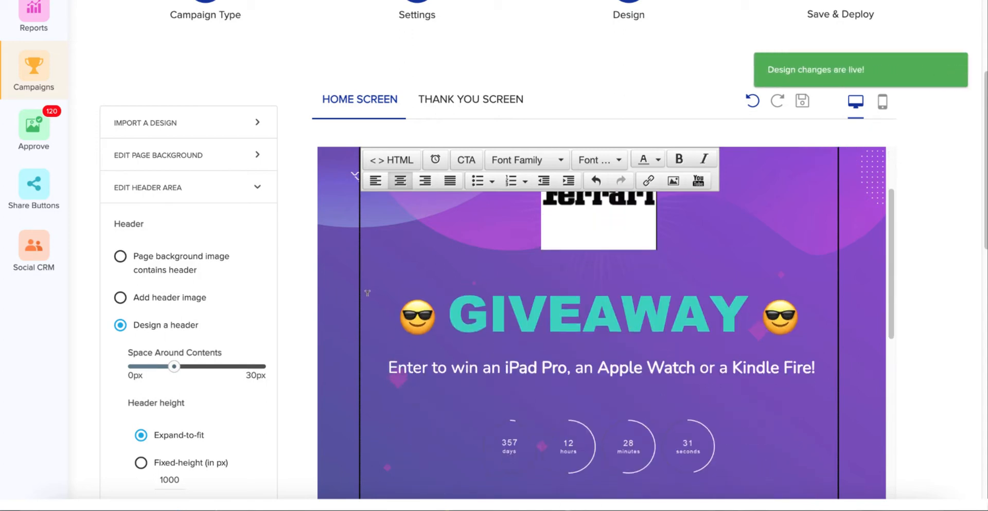
{"action": "left_click", "coordinate": [548, 312]}
{"action": "type", "text": "f"}
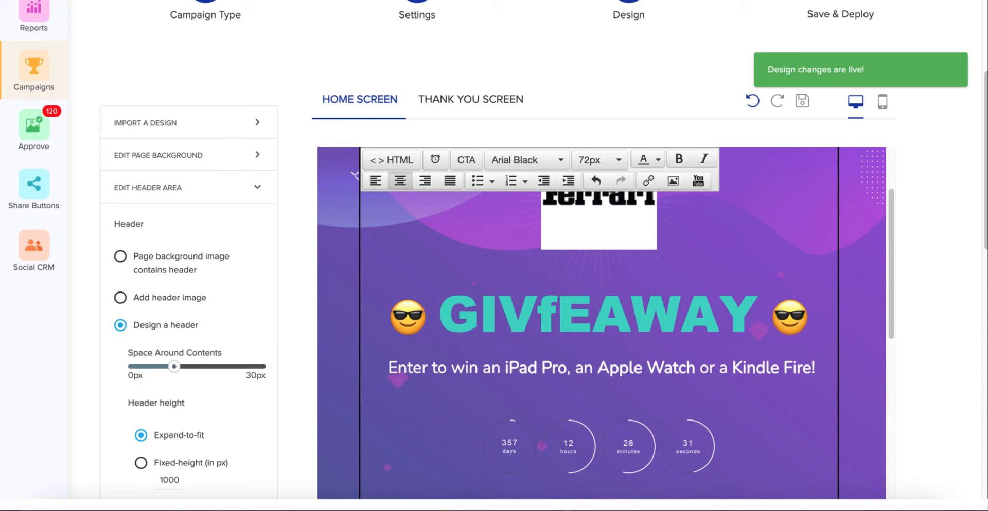
{"action": "key", "text": "BackSpace"}
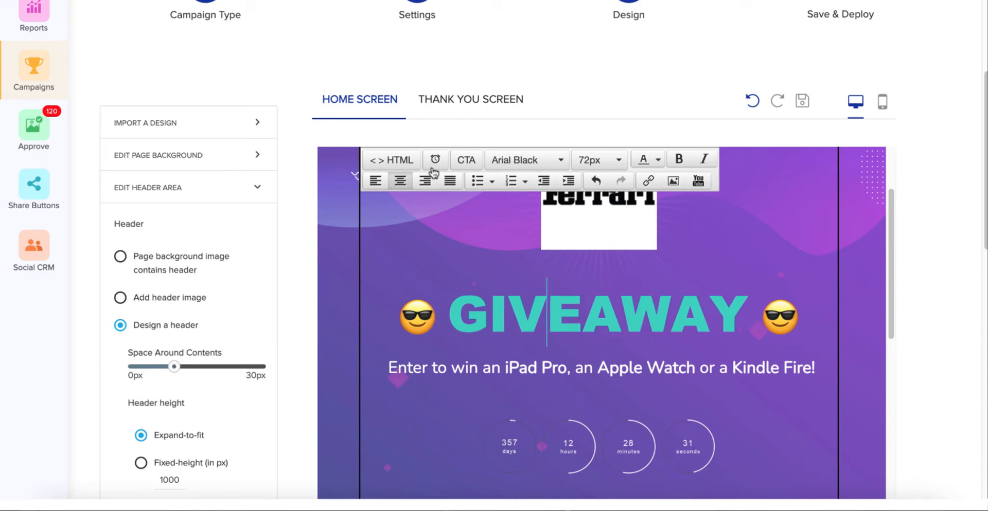
Step: Examine the Thank You screen design, from the entry counters and leaderboard to the tracked share link and the website visit action
{"action": "left_click", "coordinate": [484, 101]}
{"action": "left_click", "coordinate": [483, 100]}
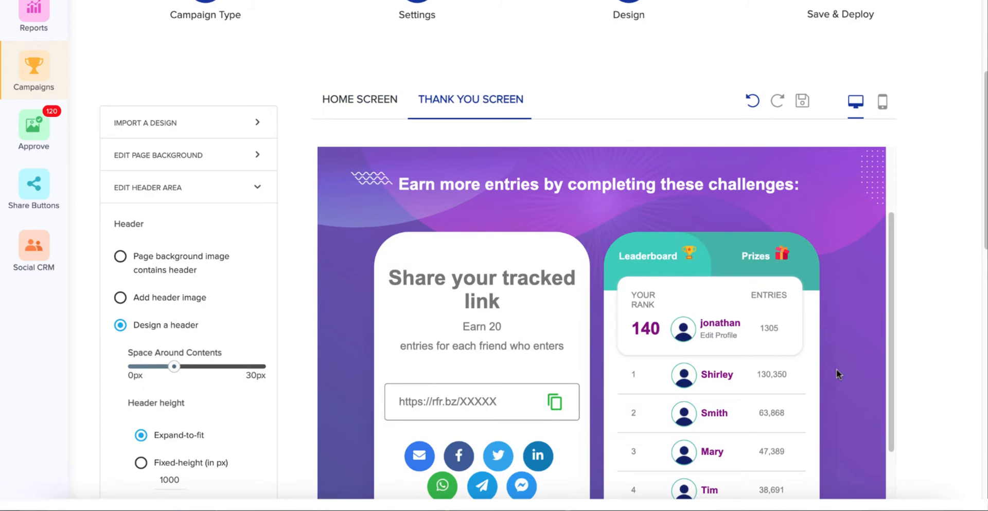
{"action": "scroll", "coordinate": [856, 370], "scroll_direction": "down", "scroll_amount": 7}
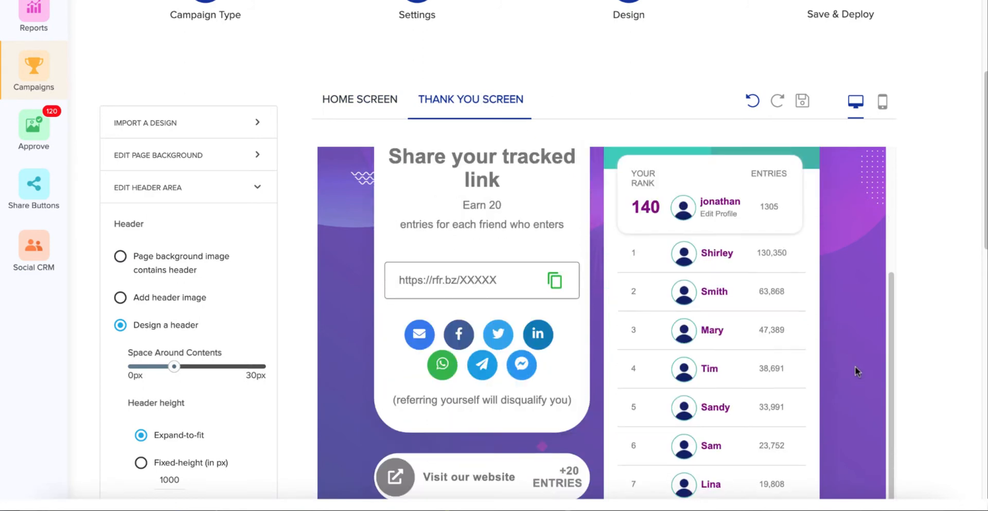
{"action": "scroll", "coordinate": [852, 366], "scroll_direction": "up", "scroll_amount": 7}
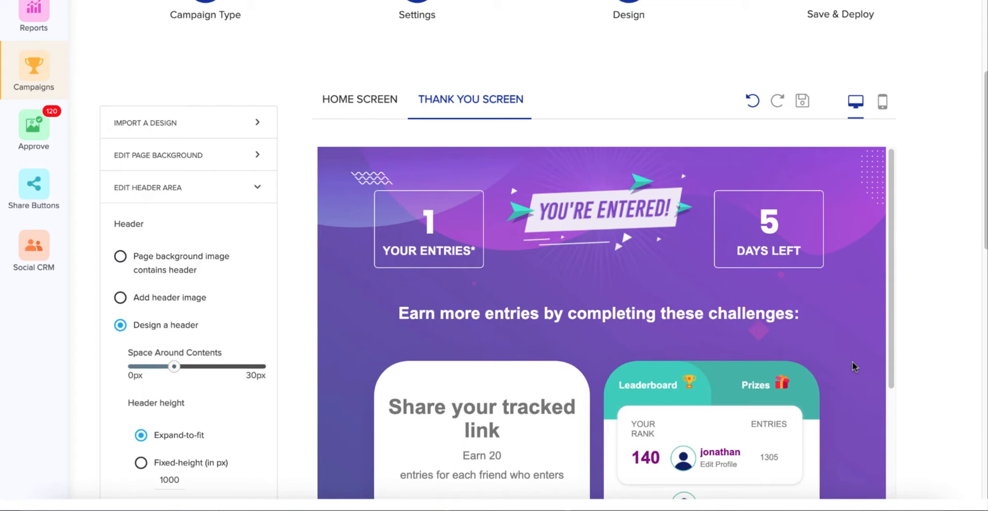
{"action": "scroll", "coordinate": [852, 362], "scroll_direction": "up", "scroll_amount": 1}
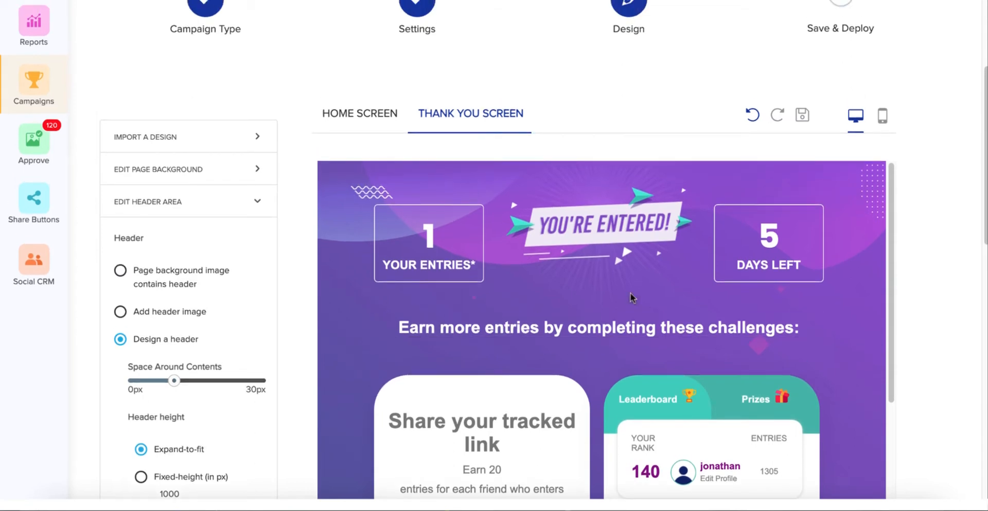
{"action": "scroll", "coordinate": [852, 394], "scroll_direction": "down", "scroll_amount": 2}
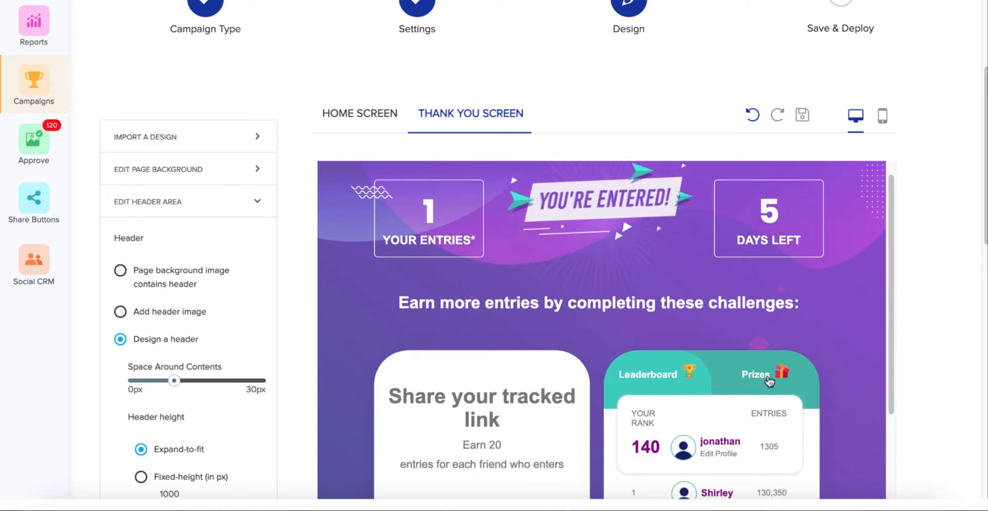
{"action": "scroll", "coordinate": [840, 382], "scroll_direction": "down", "scroll_amount": 5}
{"action": "scroll", "coordinate": [839, 382], "scroll_direction": "down", "scroll_amount": 5}
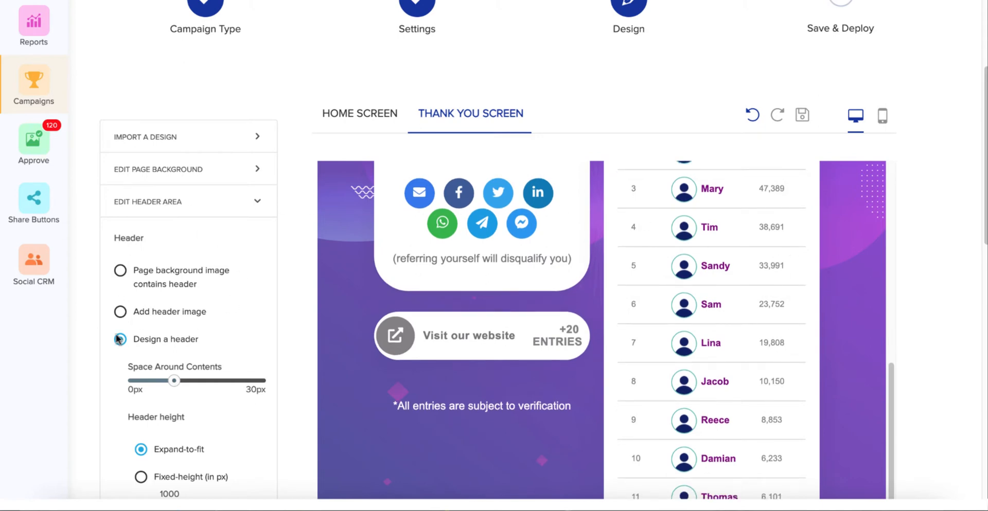
Step: Examine the Edit Language settings and the languages the campaign text can be translated to, keeping Do not translate
{"action": "left_click", "coordinate": [137, 204]}
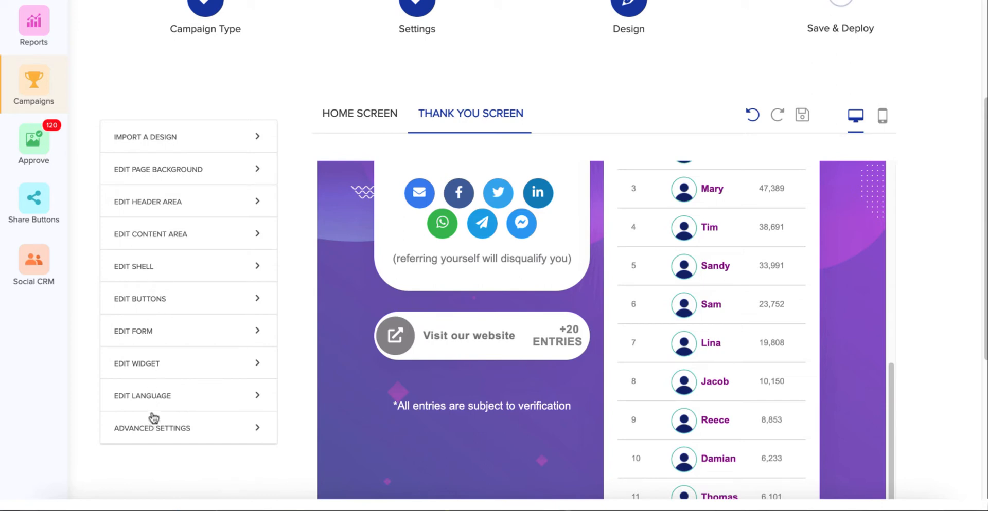
{"action": "scroll", "coordinate": [153, 414], "scroll_direction": "down", "scroll_amount": 3}
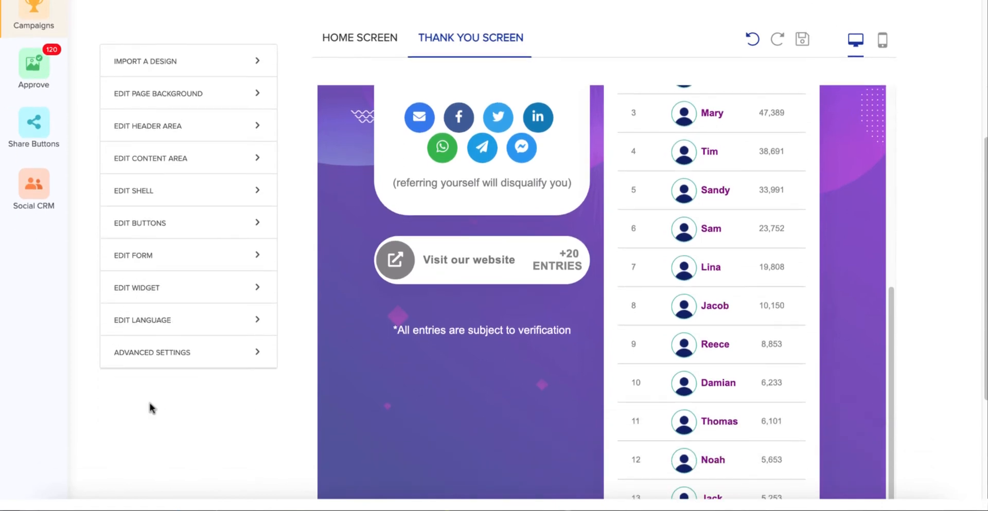
{"action": "left_click", "coordinate": [163, 355]}
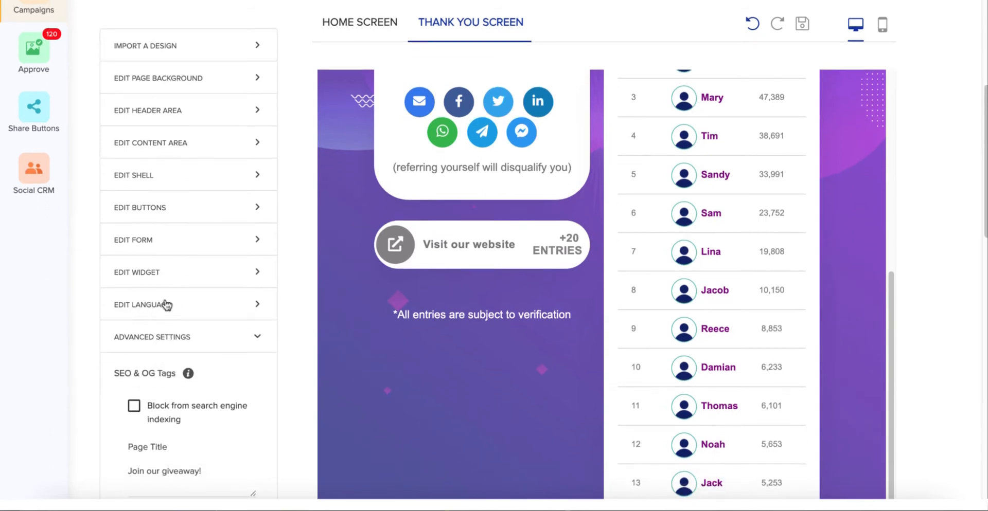
{"action": "left_click", "coordinate": [156, 306]}
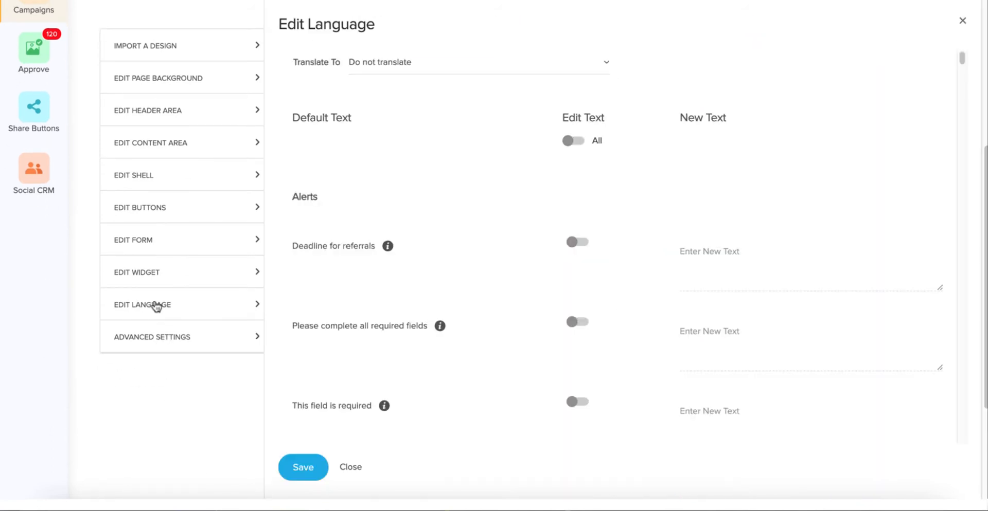
{"action": "left_click", "coordinate": [400, 62]}
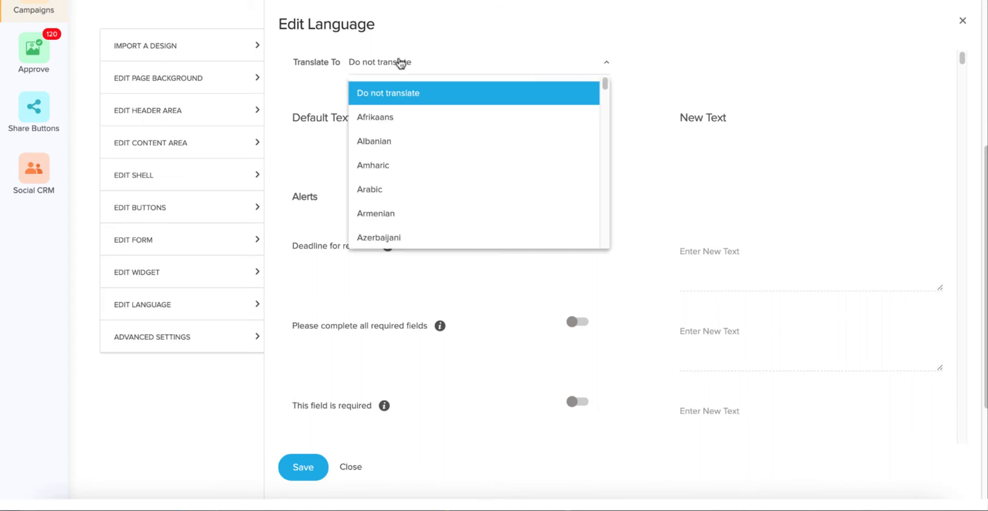
{"action": "scroll", "coordinate": [402, 166], "scroll_direction": "down", "scroll_amount": 7}
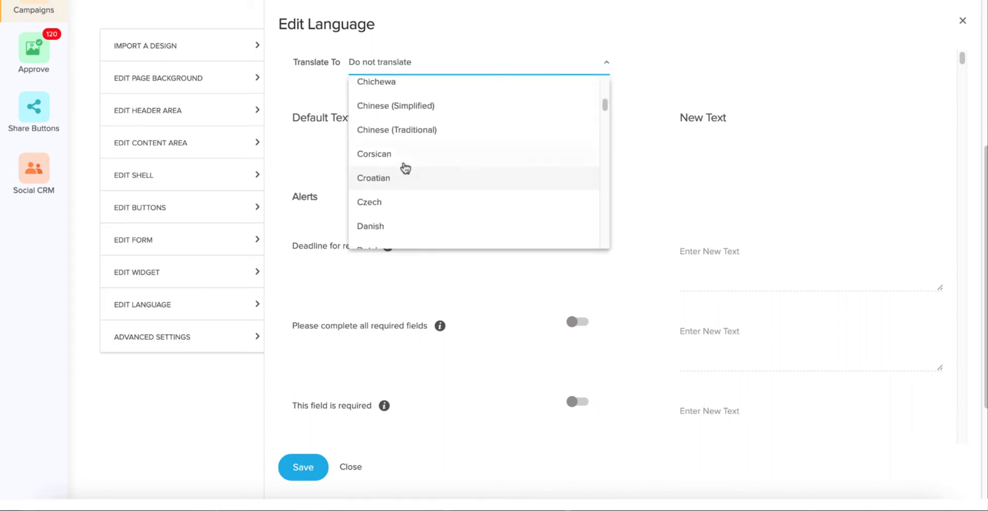
{"action": "scroll", "coordinate": [405, 166], "scroll_direction": "up", "scroll_amount": 3}
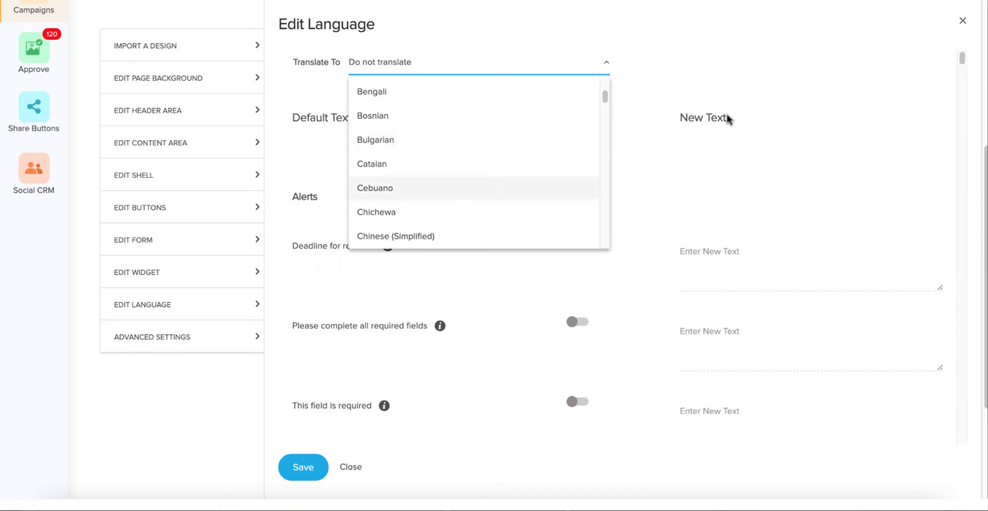
{"action": "left_click", "coordinate": [582, 67]}
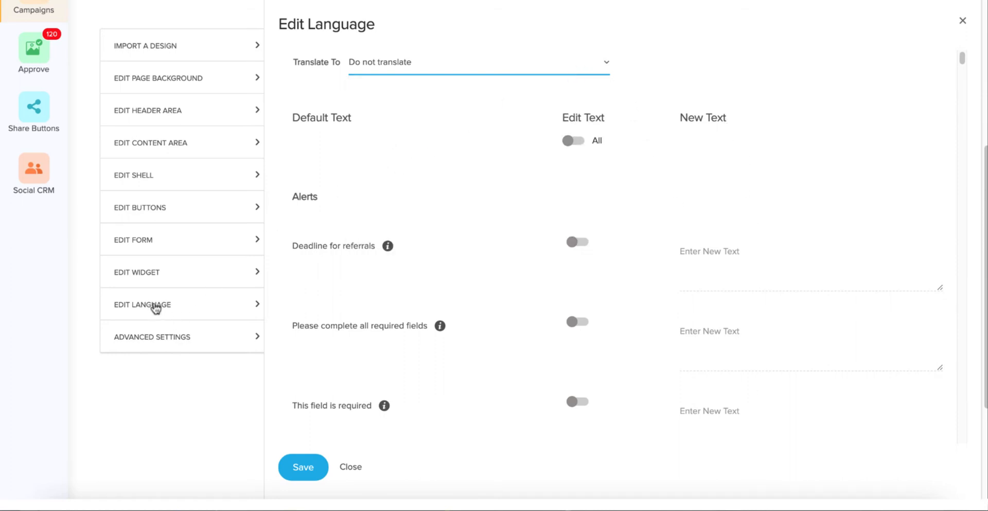
Step: Set the campaign's SEO page title to "Join our Ferrari test drive giveaway!" in the advanced design settings
{"action": "left_click", "coordinate": [155, 340]}
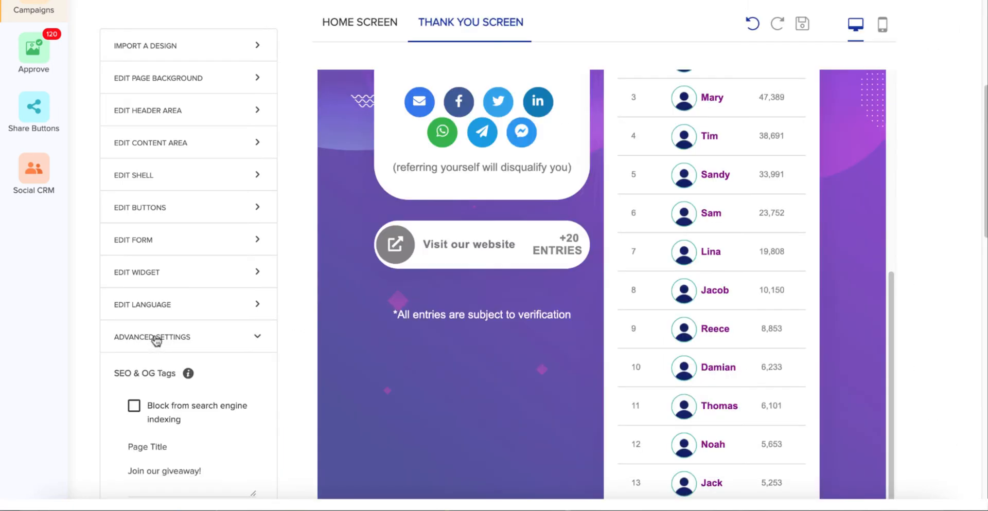
{"action": "scroll", "coordinate": [155, 340], "scroll_direction": "down", "scroll_amount": 6}
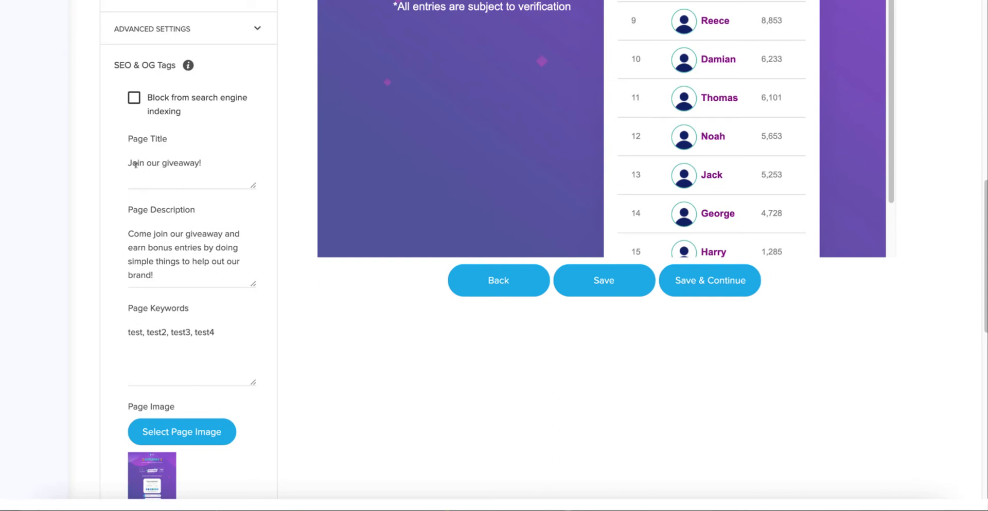
{"action": "left_click", "coordinate": [163, 162]}
{"action": "type", "text": "Ferrari "}
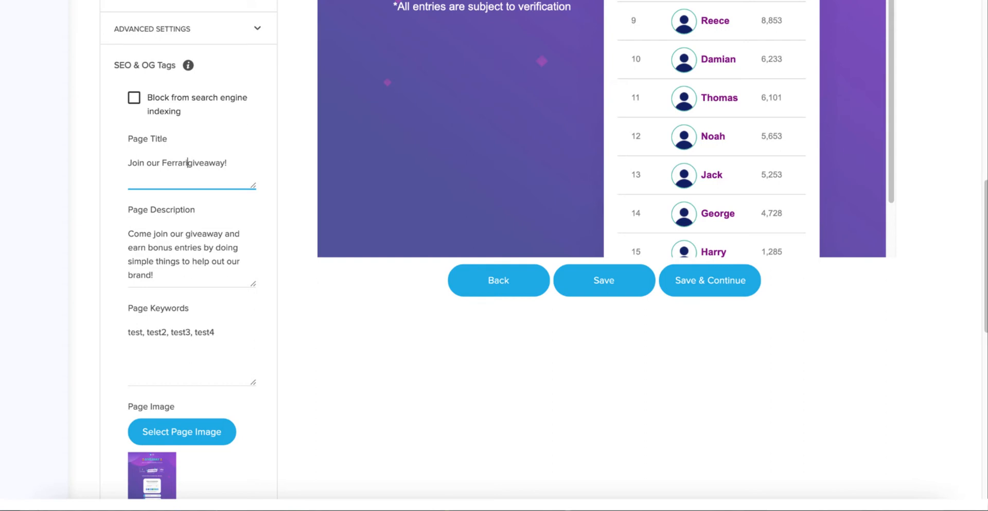
{"action": "type", "text": "test drive"}
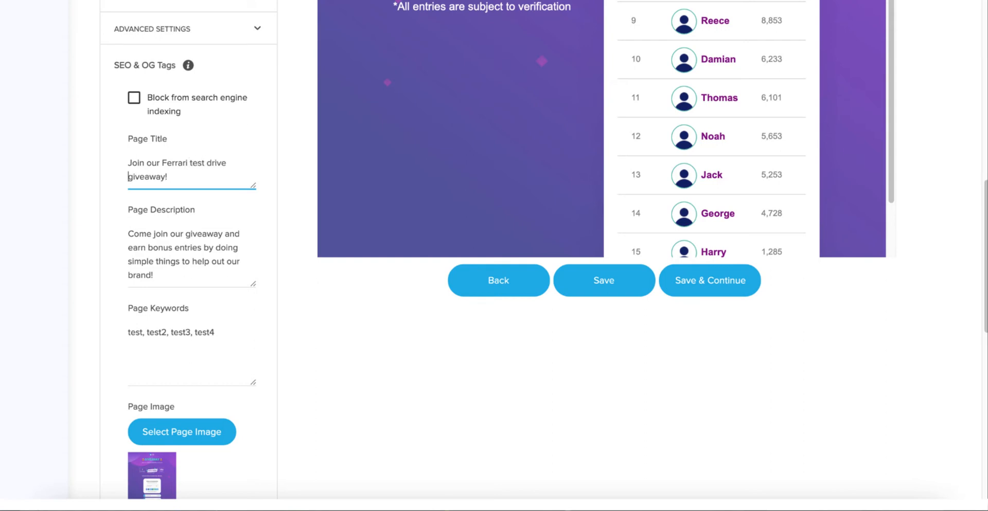
Step: Examine the campaign's SEO page description, page keywords, page image and page favicon settings
{"action": "scroll", "coordinate": [161, 181], "scroll_direction": "down", "scroll_amount": 3}
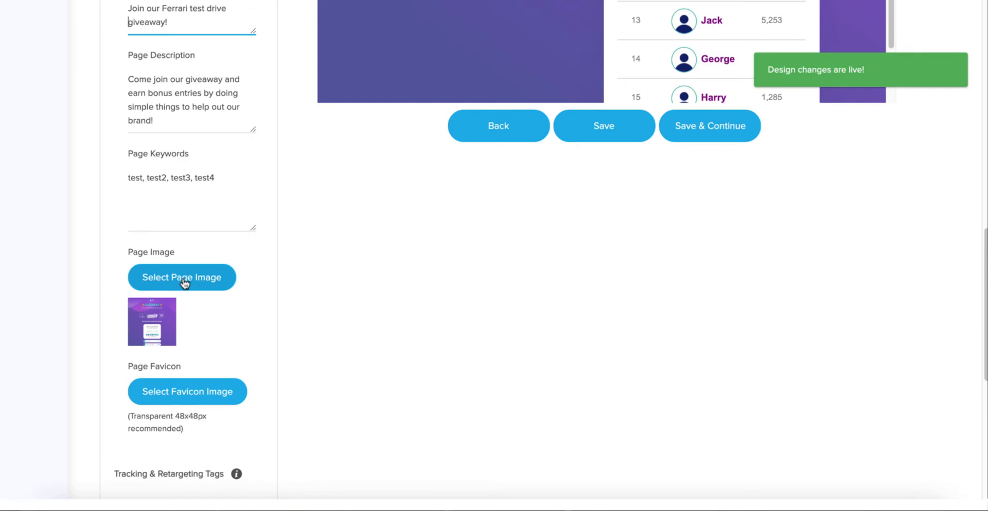
{"action": "mouse_move", "coordinate": [152, 319]}
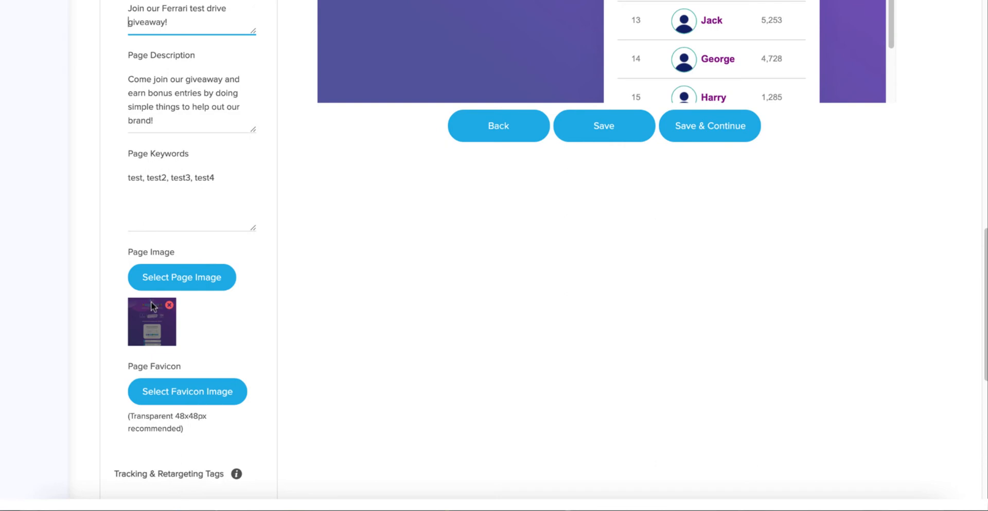
{"action": "scroll", "coordinate": [254, 242], "scroll_direction": "down", "scroll_amount": 1}
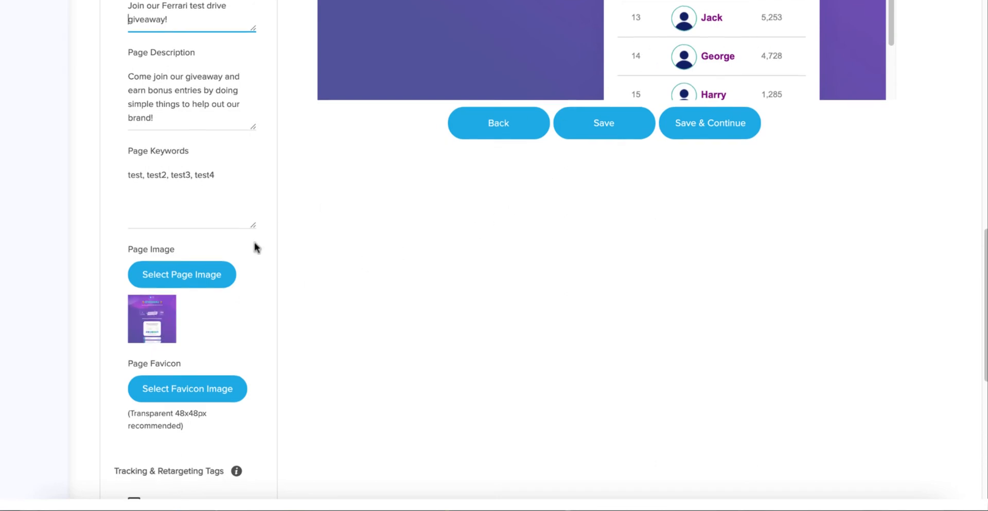
{"action": "scroll", "coordinate": [254, 248], "scroll_direction": "down", "scroll_amount": 2}
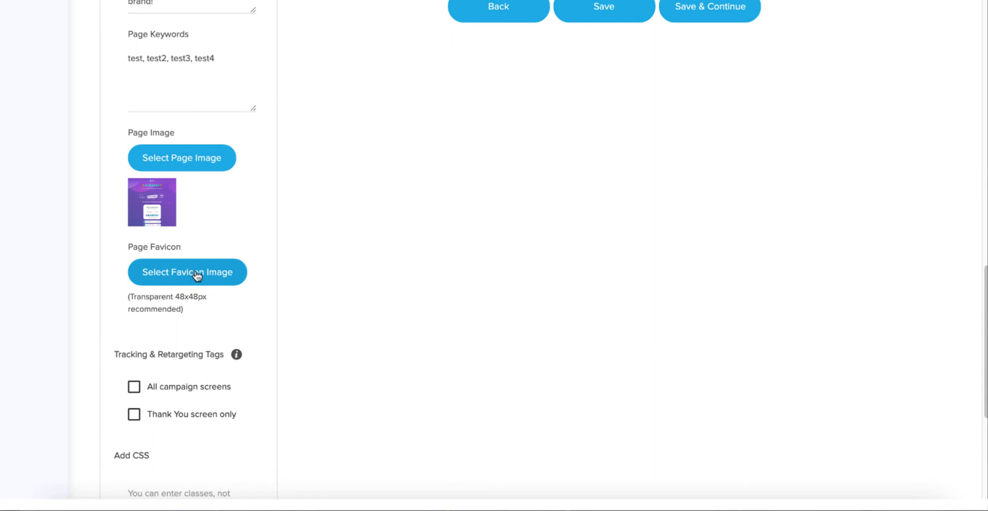
{"action": "scroll", "coordinate": [192, 277], "scroll_direction": "down", "scroll_amount": 2}
{"action": "scroll", "coordinate": [192, 277], "scroll_direction": "down", "scroll_amount": 1}
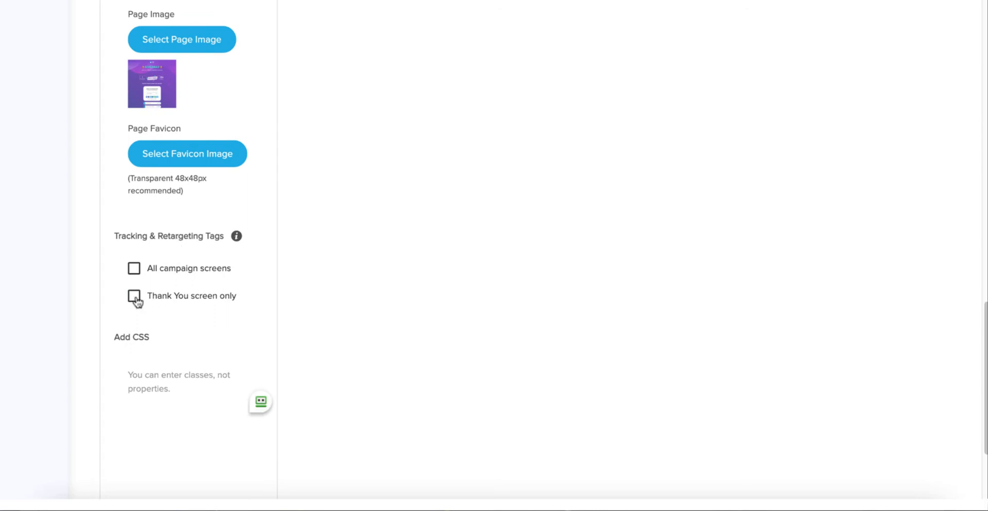
Step: Enable tracking and retargeting tags for the Thank You screen only, and check the Add CSS area
{"action": "left_click", "coordinate": [134, 269]}
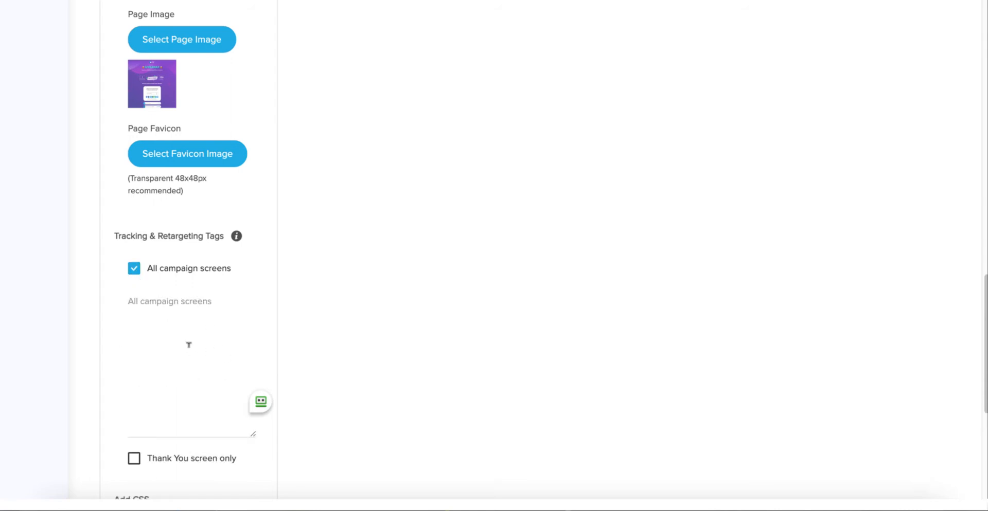
{"action": "left_click", "coordinate": [135, 270]}
{"action": "left_click", "coordinate": [134, 297]}
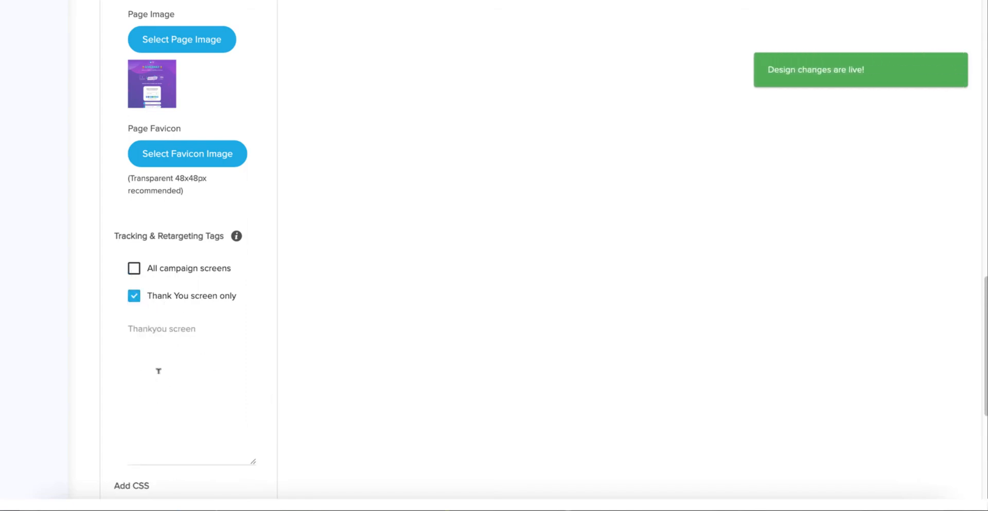
{"action": "scroll", "coordinate": [169, 359], "scroll_direction": "down", "scroll_amount": 2}
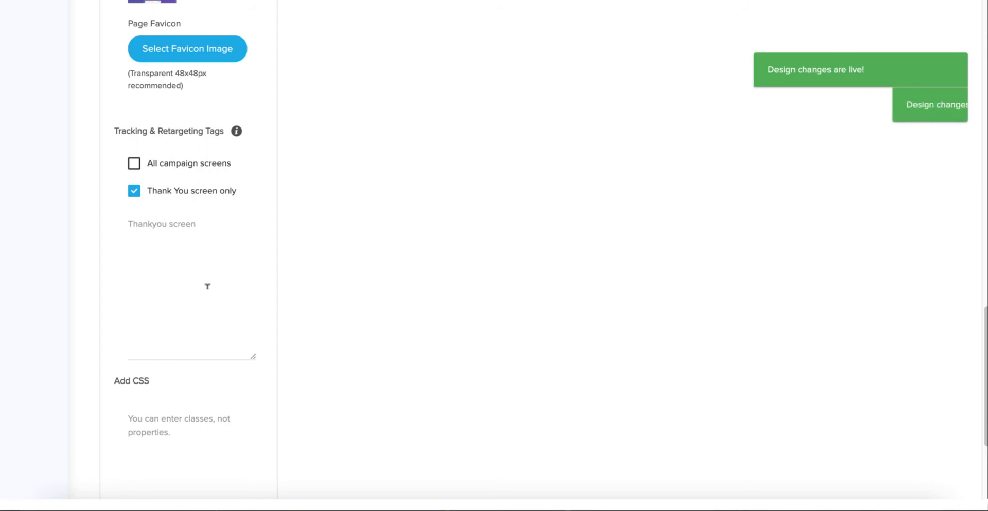
{"action": "scroll", "coordinate": [207, 288], "scroll_direction": "down", "scroll_amount": 2}
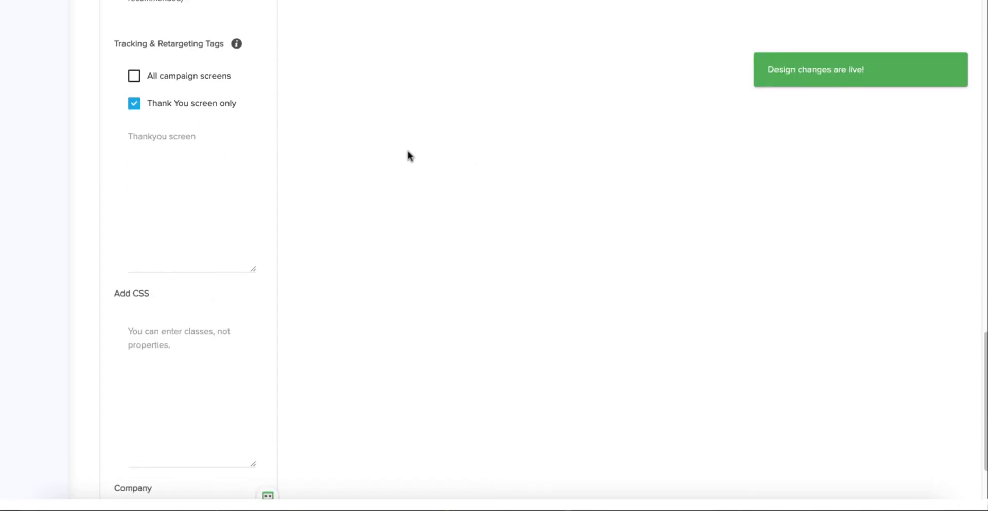
{"action": "scroll", "coordinate": [391, 163], "scroll_direction": "down", "scroll_amount": 1}
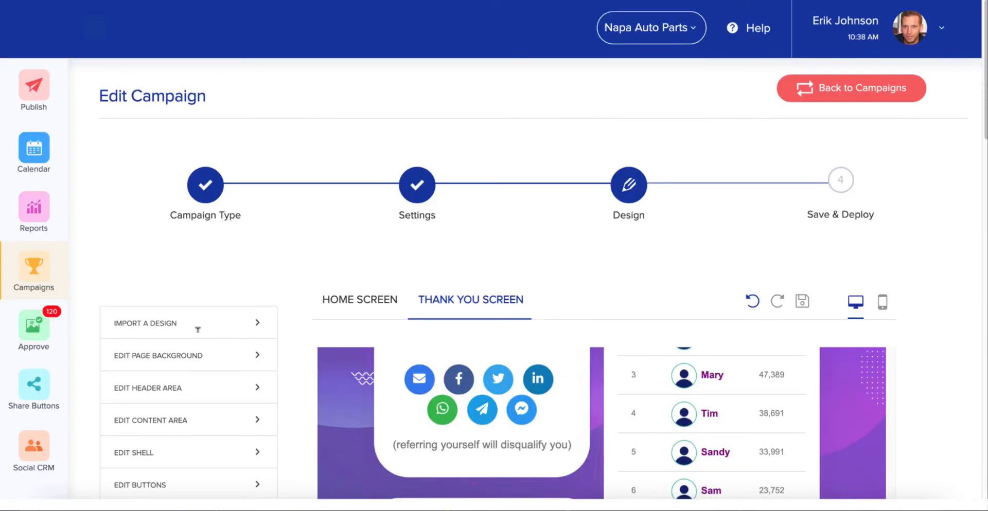
Step: Go to the Save & Deploy stage, copy the campaign's microsite URL and open it in a new browser tab
{"action": "left_click", "coordinate": [841, 181]}
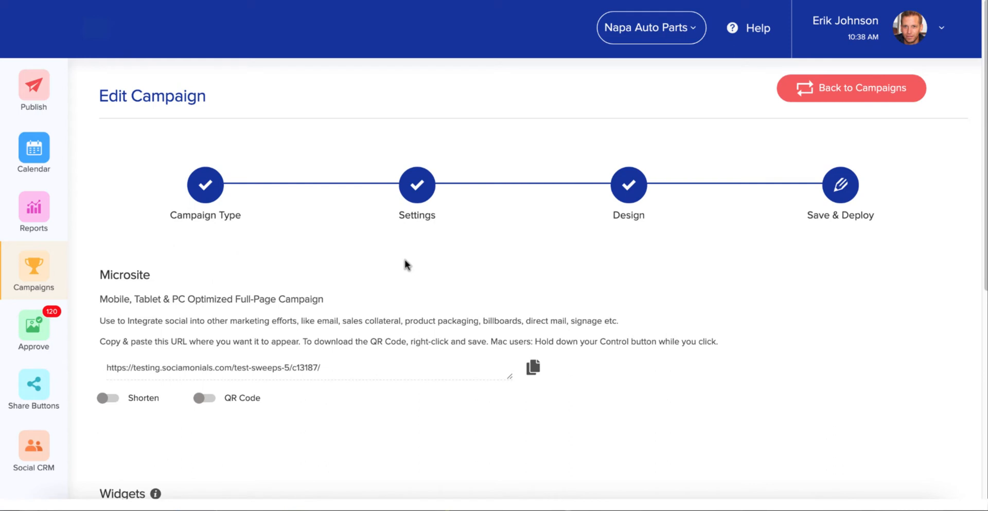
{"action": "scroll", "coordinate": [401, 258], "scroll_direction": "down", "scroll_amount": 1}
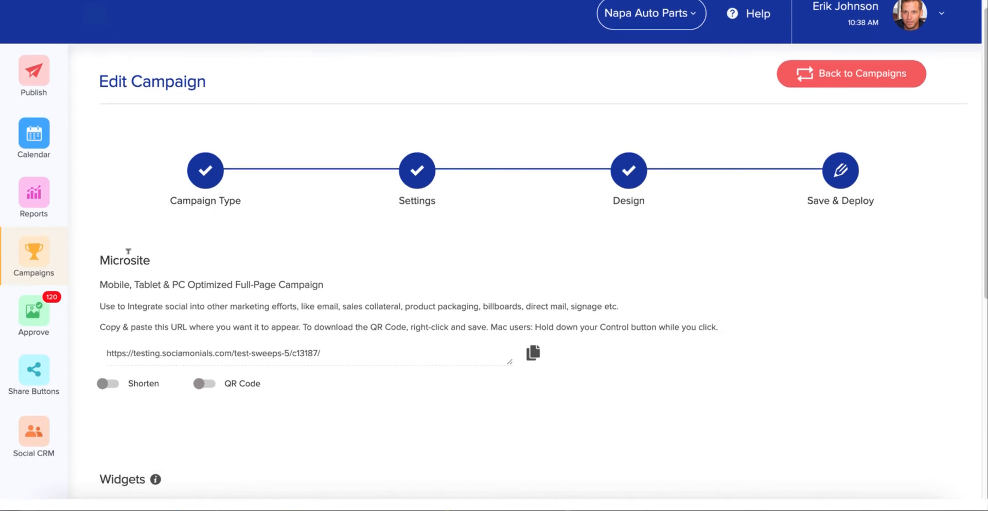
{"action": "scroll", "coordinate": [300, 412], "scroll_direction": "down", "scroll_amount": 1}
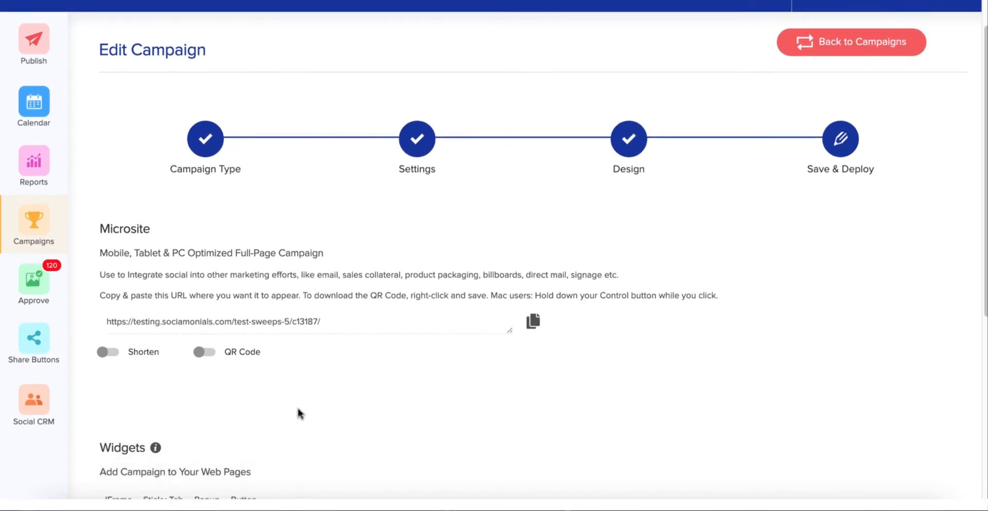
{"action": "scroll", "coordinate": [298, 408], "scroll_direction": "down", "scroll_amount": 1}
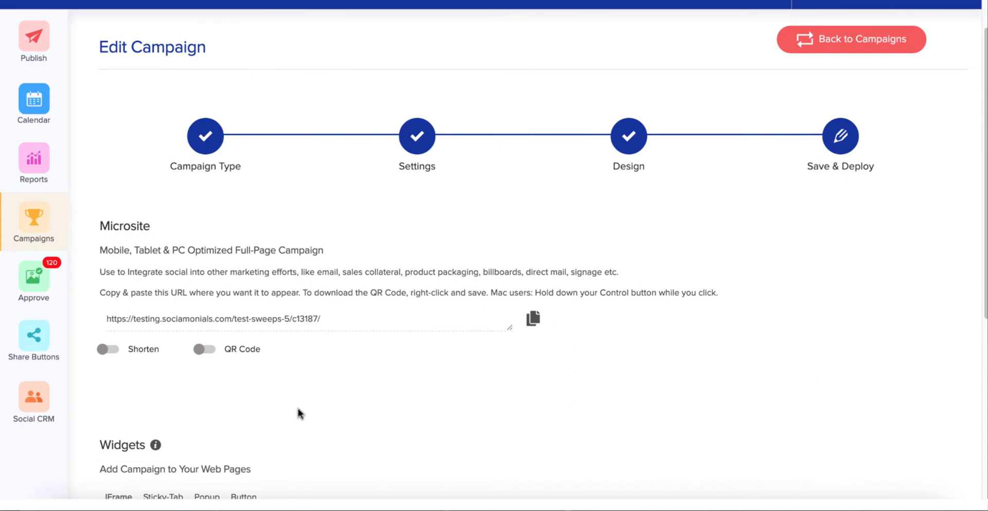
{"action": "left_click", "coordinate": [533, 313]}
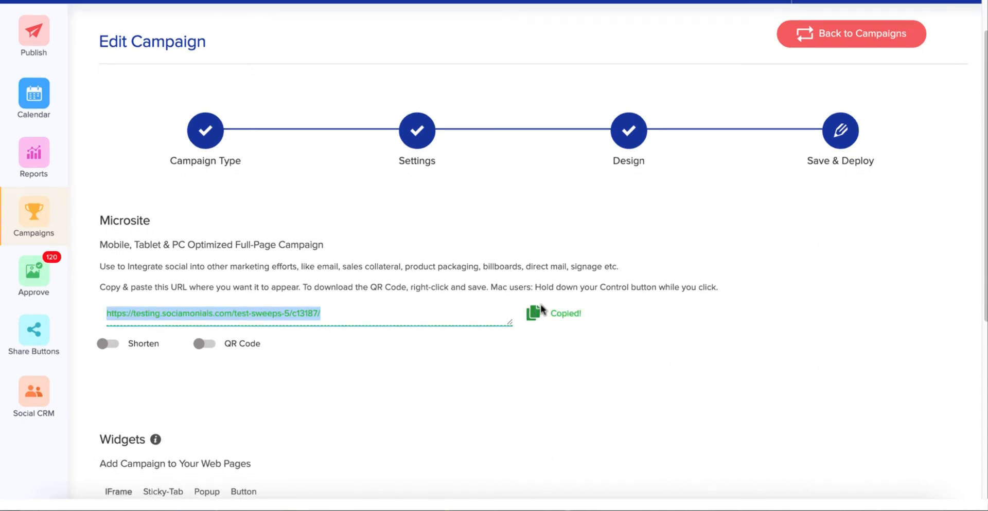
{"action": "key", "text": "super+t"}
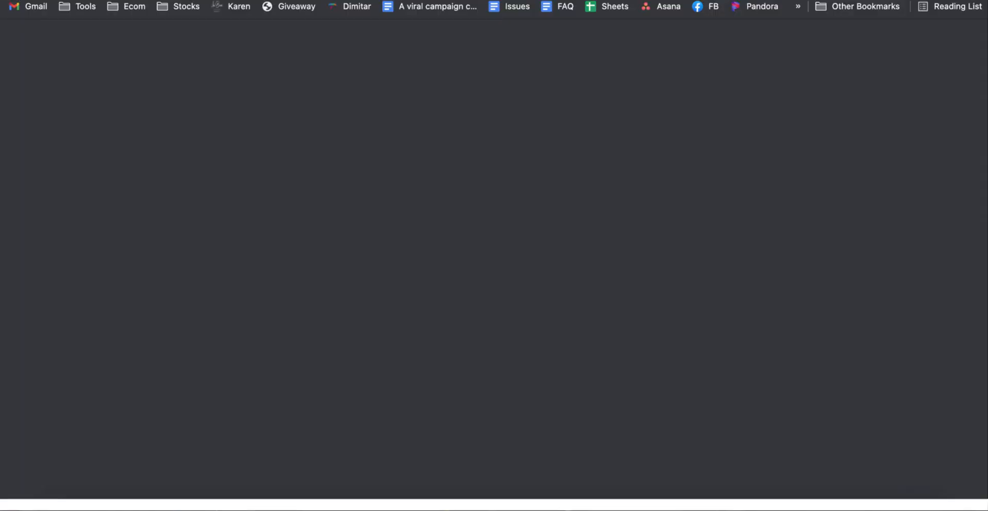
{"action": "key", "text": "super+v"}
{"action": "key", "text": "Return"}
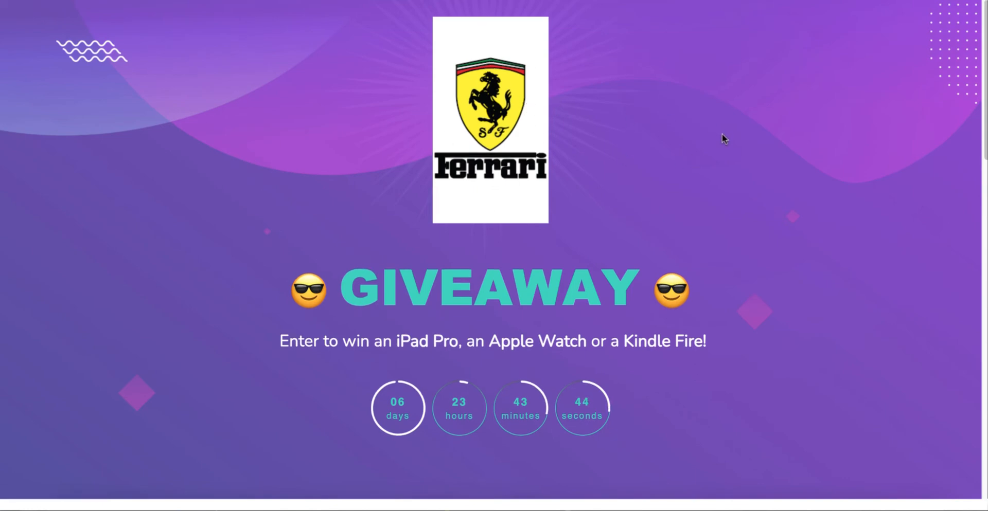
Step: Enter the live giveaway with the prefilled contact details, answering Within 6 mo to the car purchase question
{"action": "scroll", "coordinate": [721, 135], "scroll_direction": "down", "scroll_amount": 5}
{"action": "scroll", "coordinate": [759, 155], "scroll_direction": "down", "scroll_amount": 2}
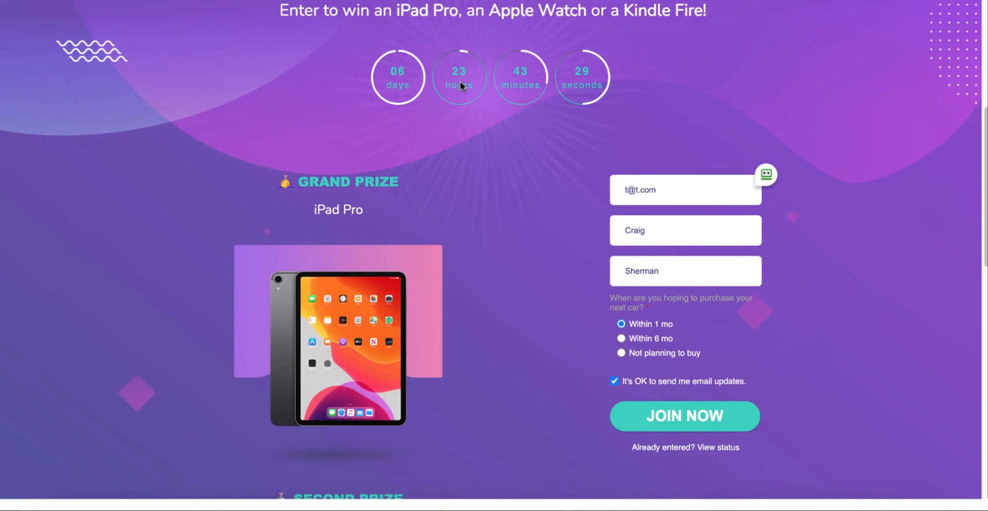
{"action": "scroll", "coordinate": [404, 190], "scroll_direction": "down", "scroll_amount": 1}
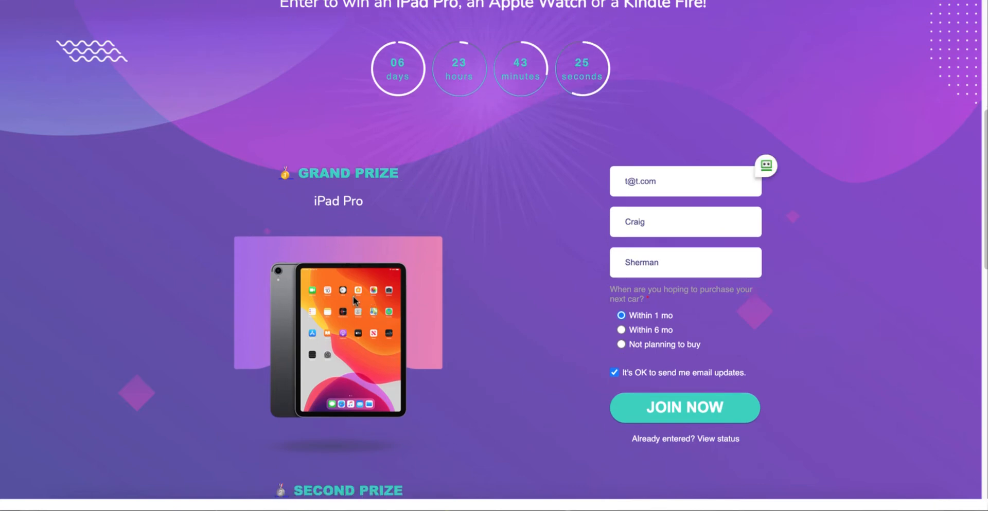
{"action": "scroll", "coordinate": [353, 295], "scroll_direction": "up", "scroll_amount": 3}
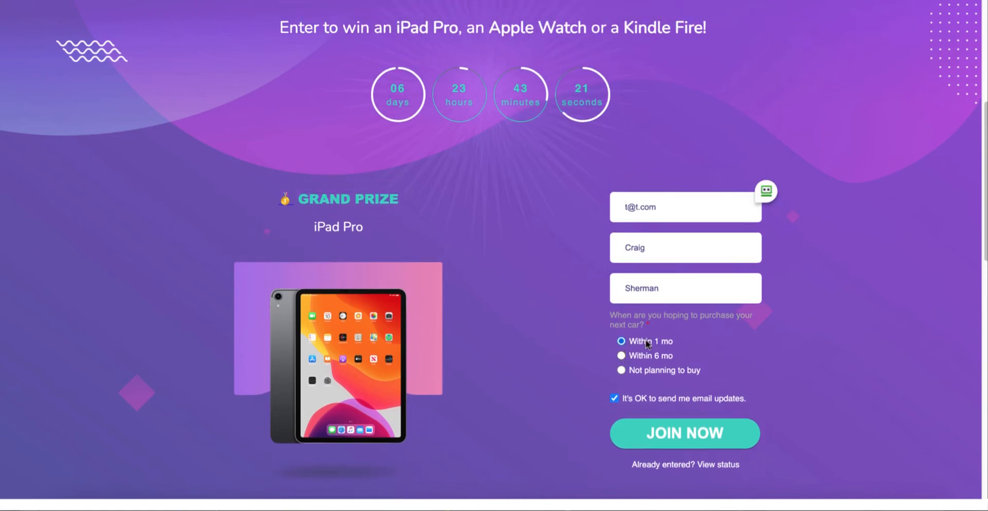
{"action": "left_click", "coordinate": [644, 354]}
{"action": "left_click", "coordinate": [689, 435]}
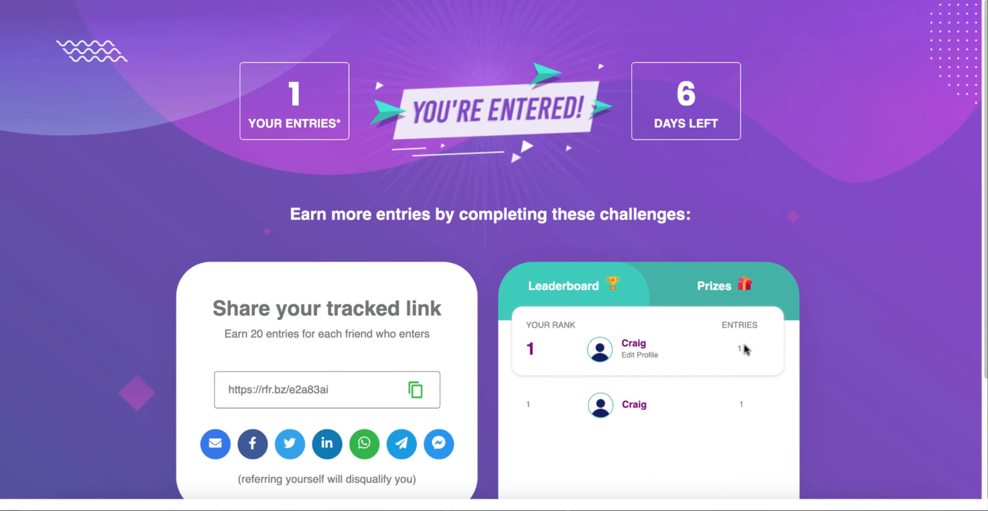
Step: Complete the Visit our website challenge by visiting the linked page, and return to the giveaway's Thank You screen
{"action": "scroll", "coordinate": [470, 311], "scroll_direction": "down", "scroll_amount": 3}
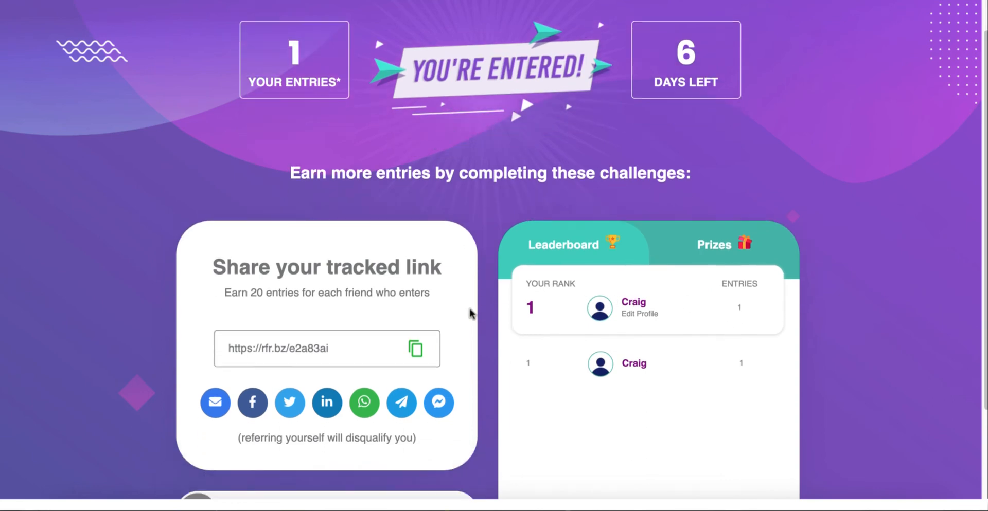
{"action": "scroll", "coordinate": [471, 311], "scroll_direction": "down", "scroll_amount": 4}
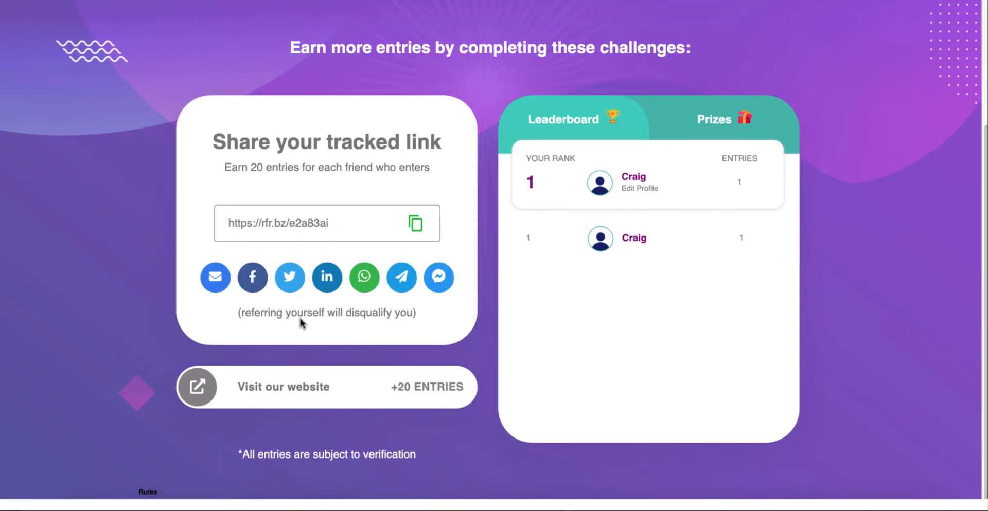
{"action": "left_click", "coordinate": [298, 393]}
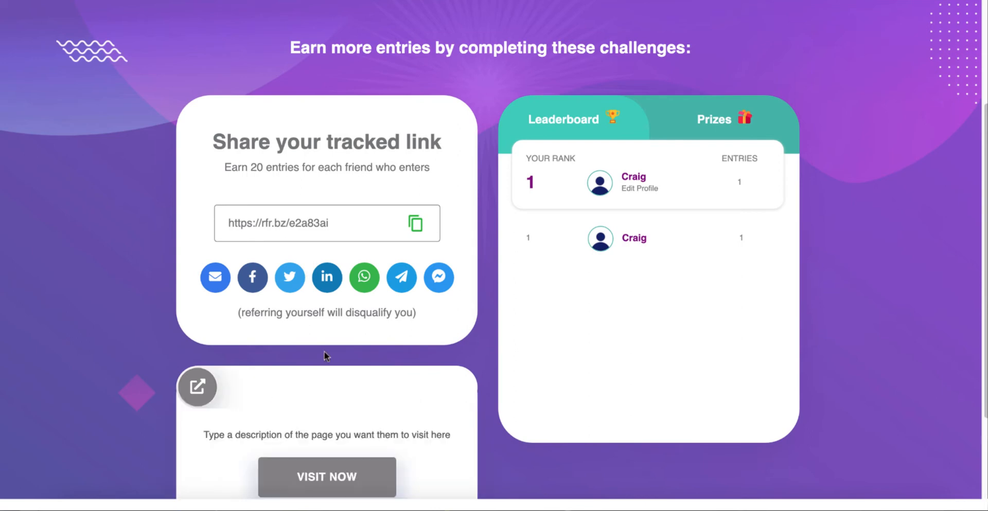
{"action": "scroll", "coordinate": [333, 348], "scroll_direction": "down", "scroll_amount": 3}
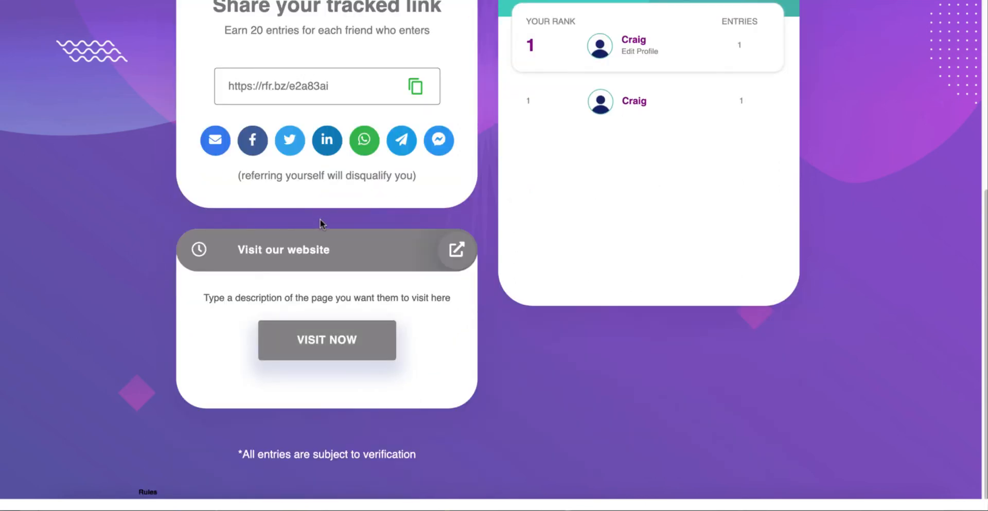
{"action": "left_click", "coordinate": [327, 347]}
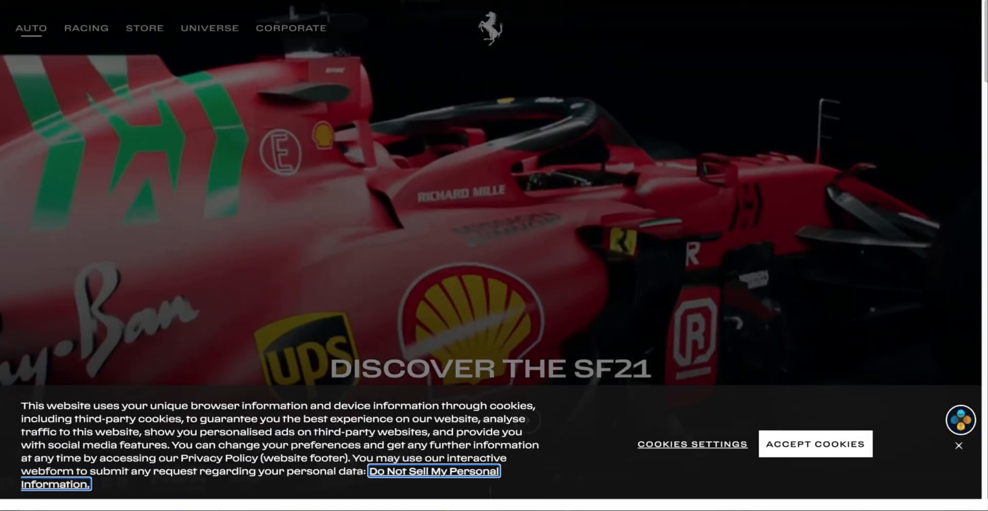
{"action": "left_click", "coordinate": [463, 0]}
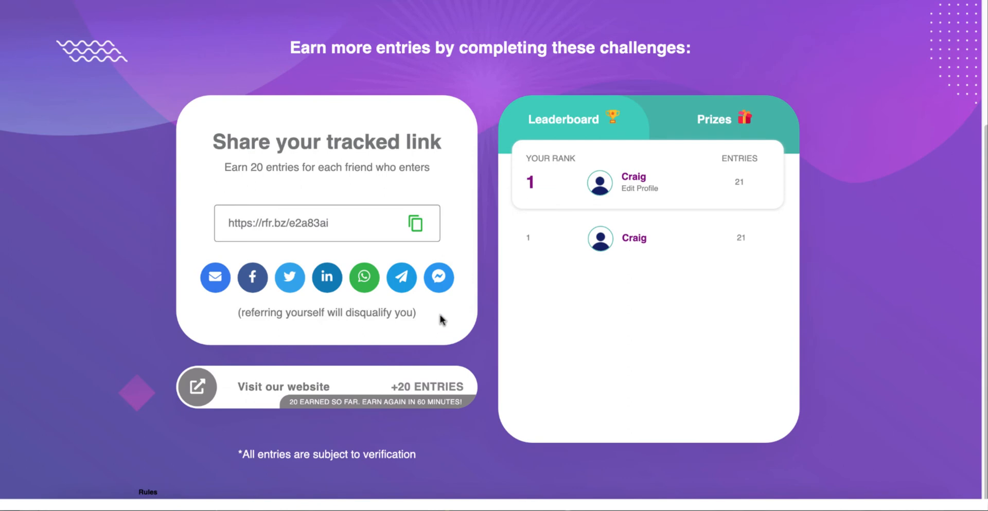
Step: Review the entry counter, the website challenge's earned entries and the Prizes list on the Thank You screen
{"action": "scroll", "coordinate": [388, 362], "scroll_direction": "up", "scroll_amount": 2}
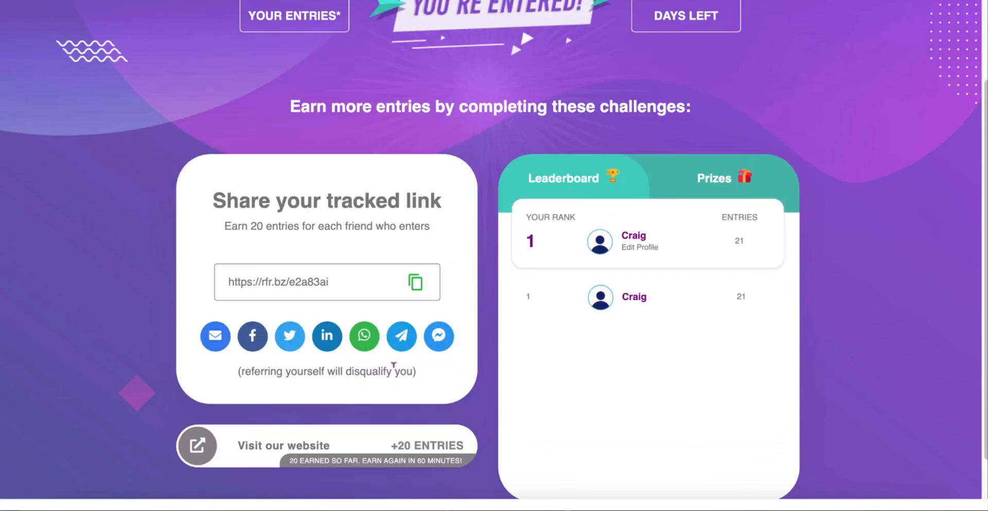
{"action": "scroll", "coordinate": [319, 460], "scroll_direction": "up", "scroll_amount": 4}
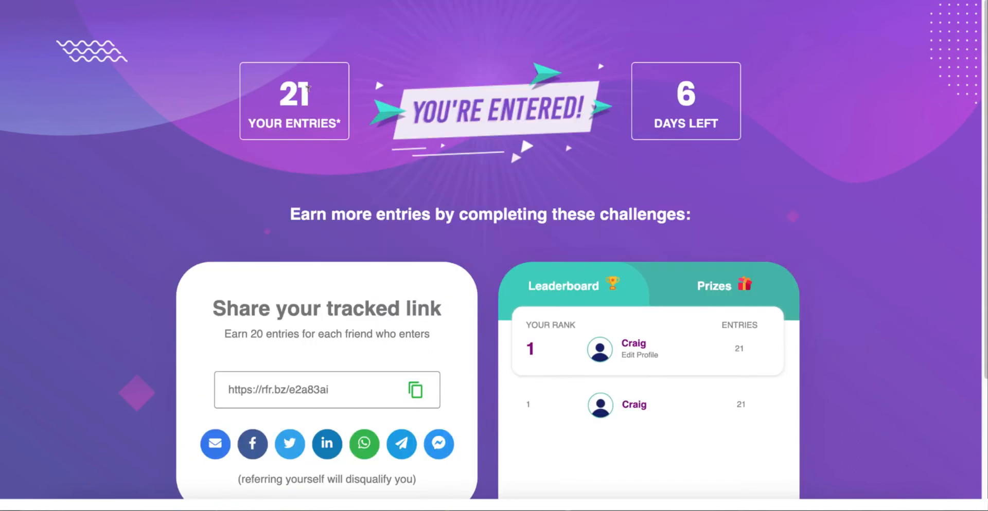
{"action": "scroll", "coordinate": [313, 114], "scroll_direction": "down", "scroll_amount": 6}
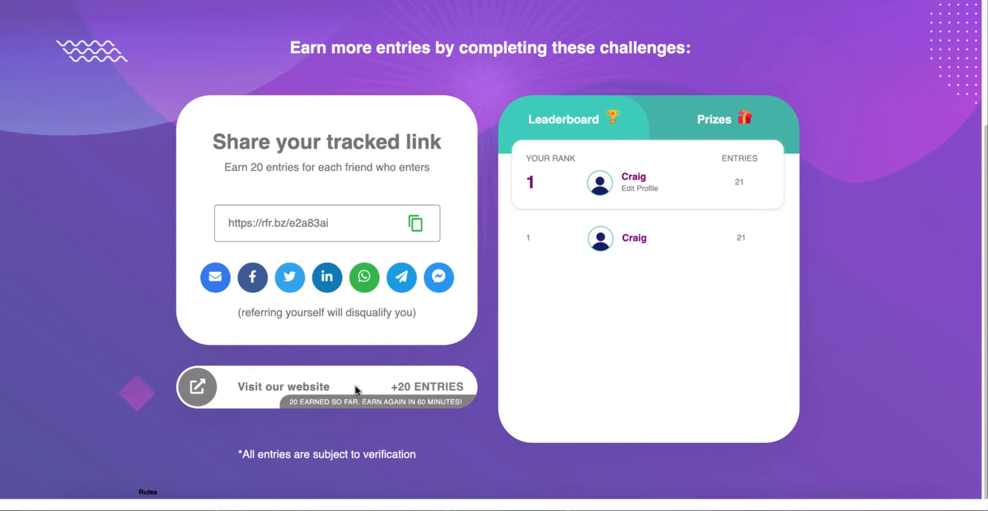
{"action": "left_click", "coordinate": [720, 121]}
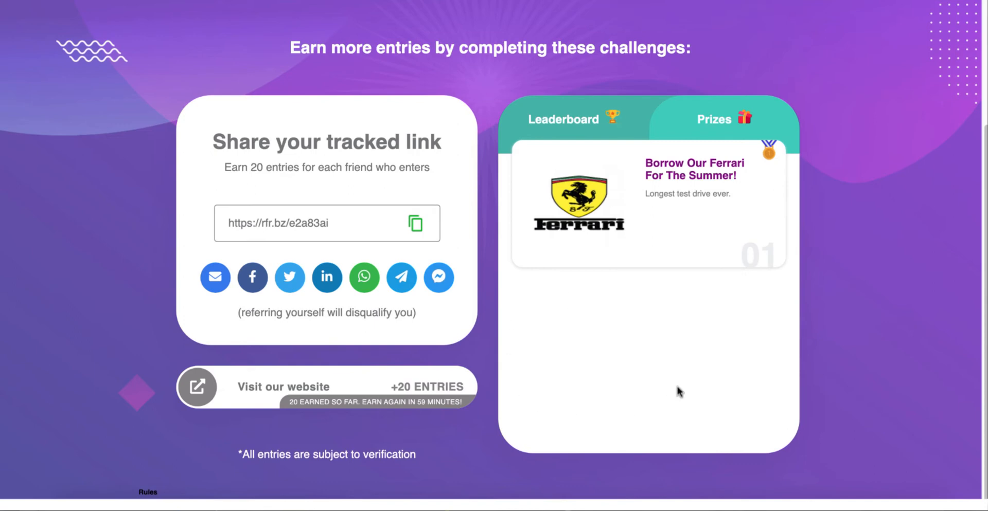
{"action": "scroll", "coordinate": [647, 381], "scroll_direction": "up", "scroll_amount": 3}
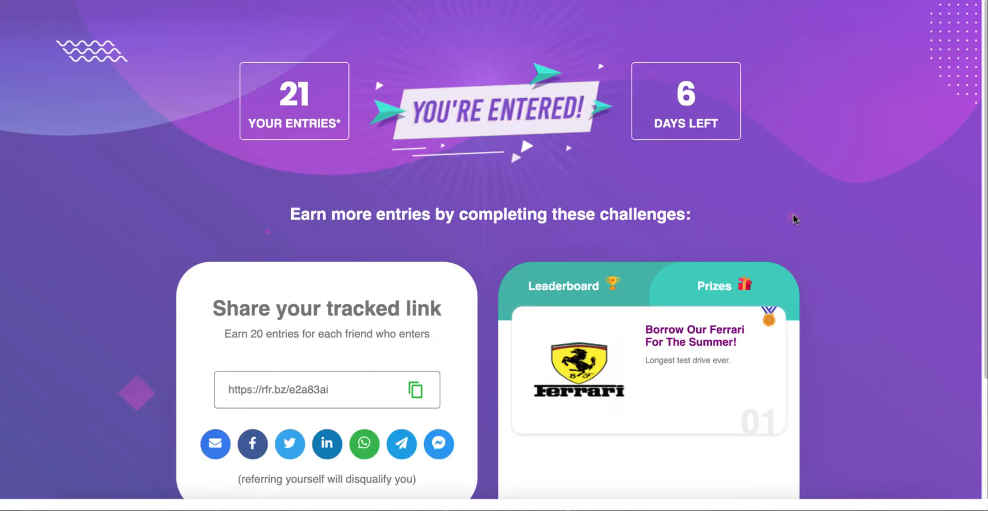
Step: Return to the Save & Deploy page and turn on the QR code and the shortened link for the campaign's microsite
{"action": "left_click", "coordinate": [678, 1]}
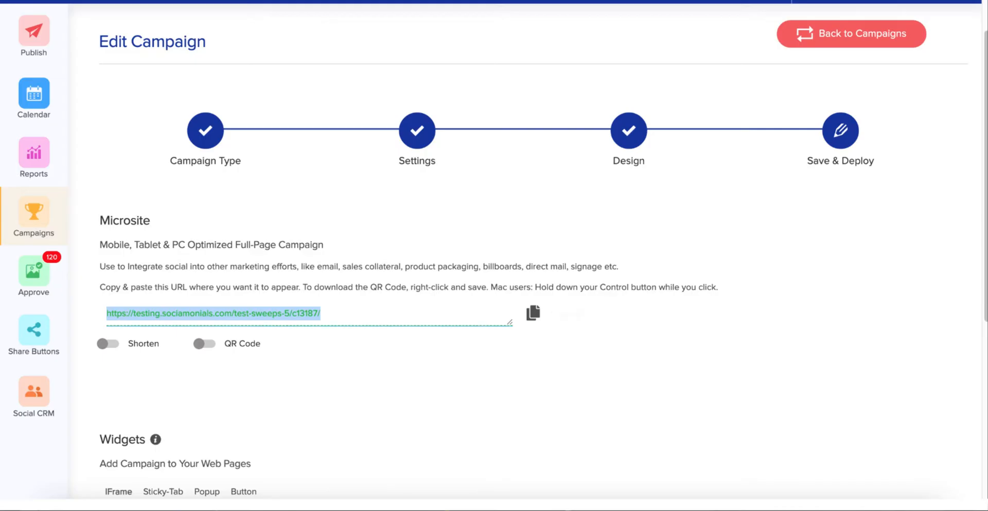
{"action": "scroll", "coordinate": [664, 149], "scroll_direction": "down", "scroll_amount": 1}
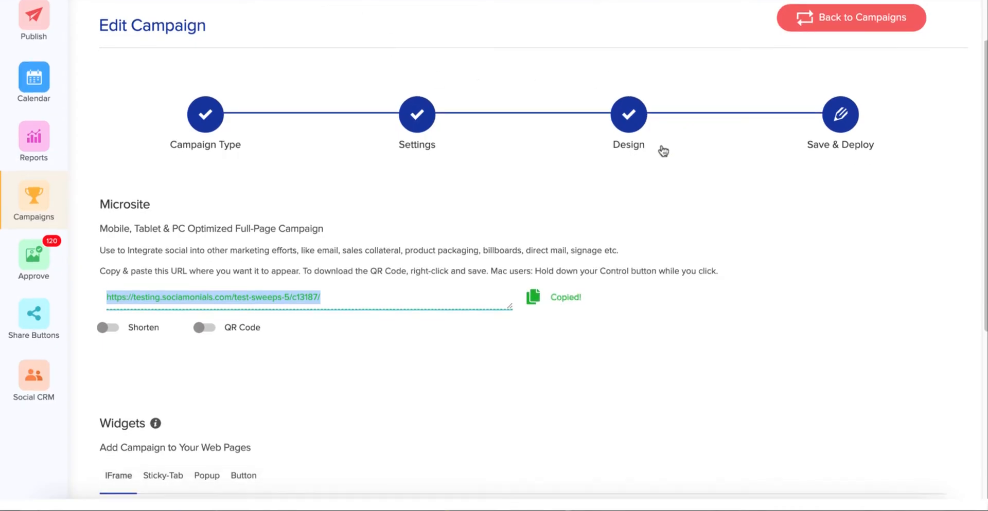
{"action": "scroll", "coordinate": [662, 151], "scroll_direction": "down", "scroll_amount": 3}
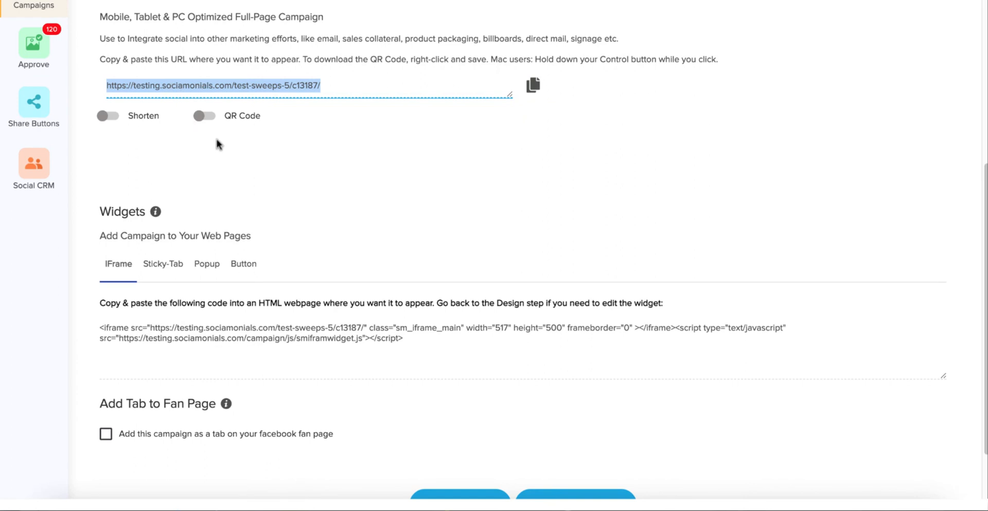
{"action": "scroll", "coordinate": [215, 141], "scroll_direction": "up", "scroll_amount": 1}
{"action": "scroll", "coordinate": [216, 149], "scroll_direction": "up", "scroll_amount": 1}
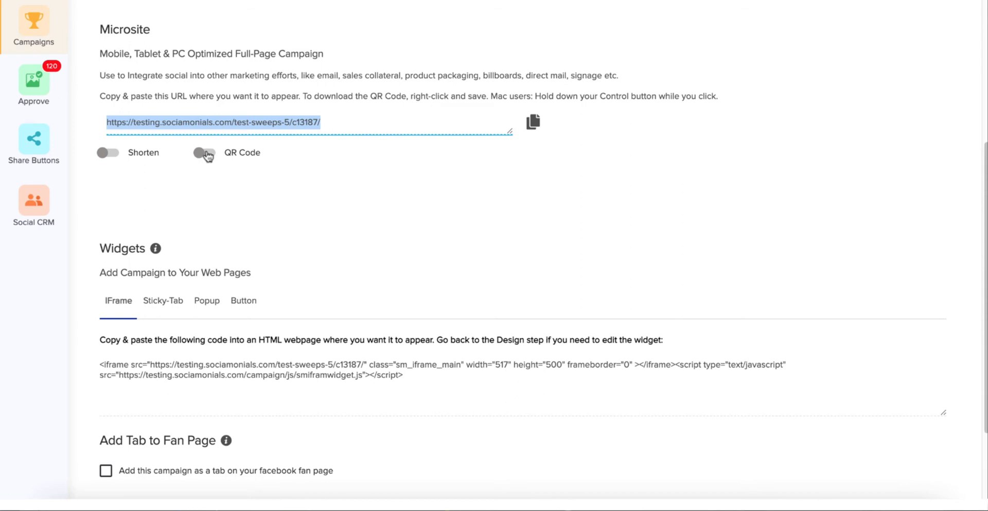
{"action": "left_click", "coordinate": [207, 154]}
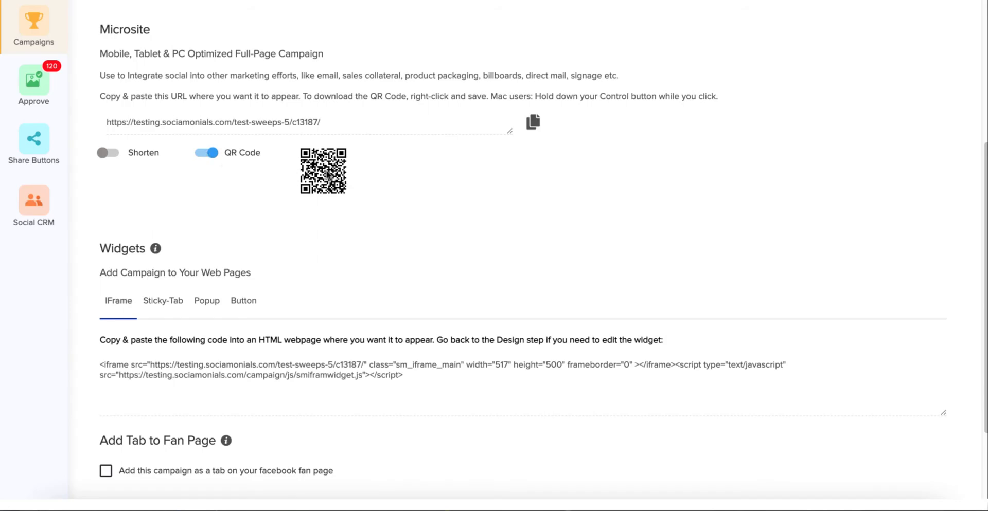
{"action": "right_click", "coordinate": [327, 170]}
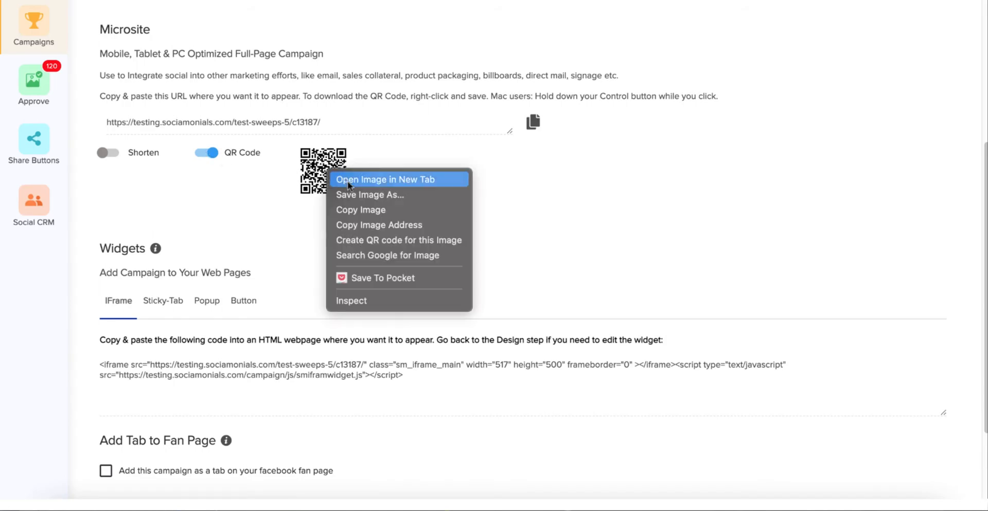
{"action": "left_click", "coordinate": [306, 220]}
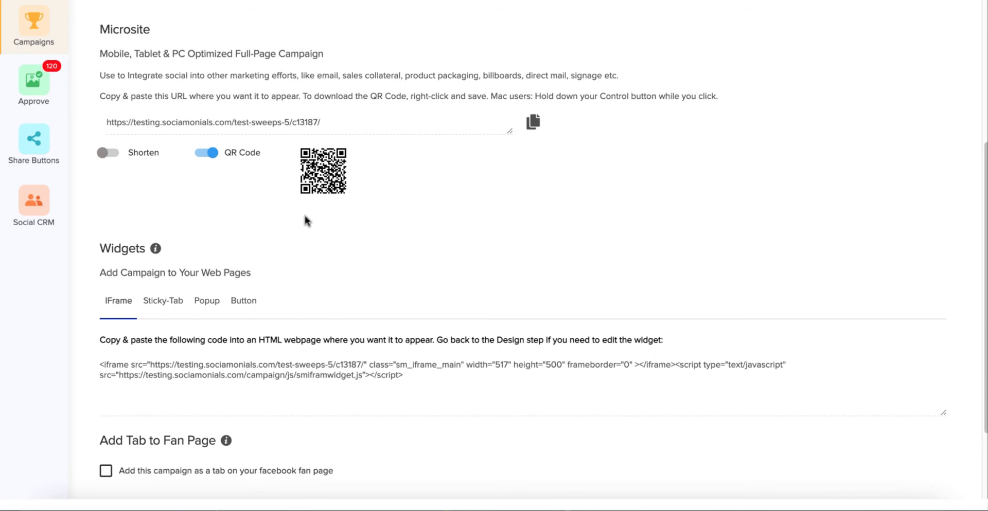
{"action": "scroll", "coordinate": [445, 226], "scroll_direction": "up", "scroll_amount": 5}
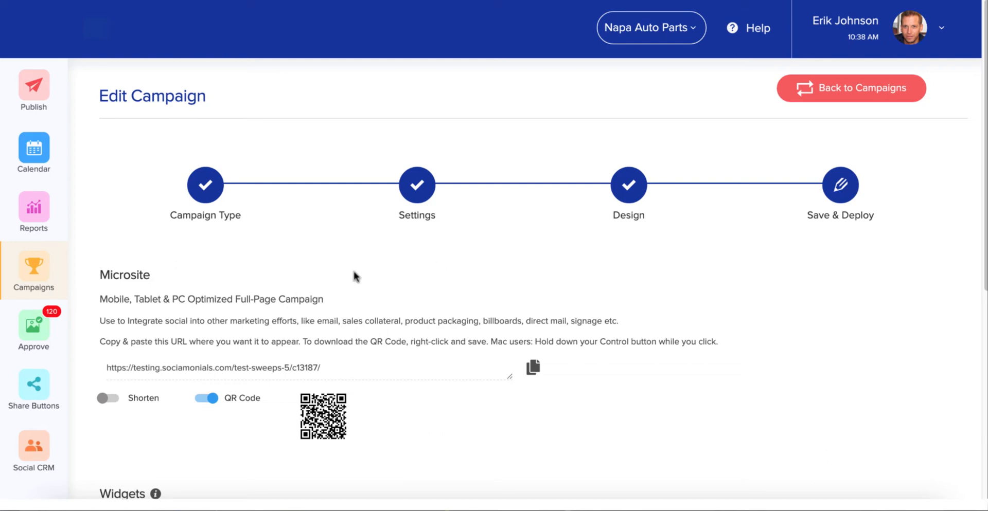
{"action": "left_click", "coordinate": [112, 401]}
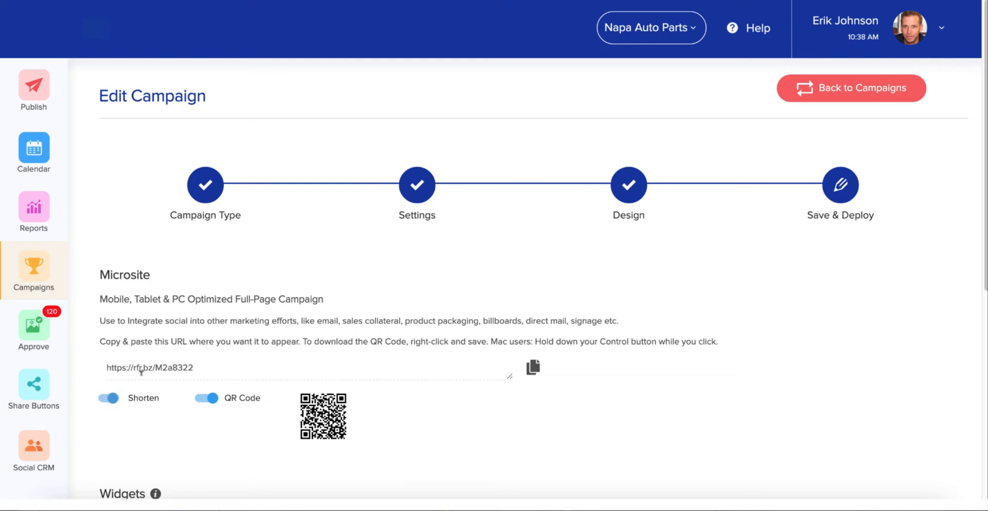
Step: Examine the website embed codes for the campaign's Sticky-Tab, Popup and Button widgets
{"action": "scroll", "coordinate": [169, 374], "scroll_direction": "down", "scroll_amount": 1}
{"action": "scroll", "coordinate": [169, 374], "scroll_direction": "down", "scroll_amount": 5}
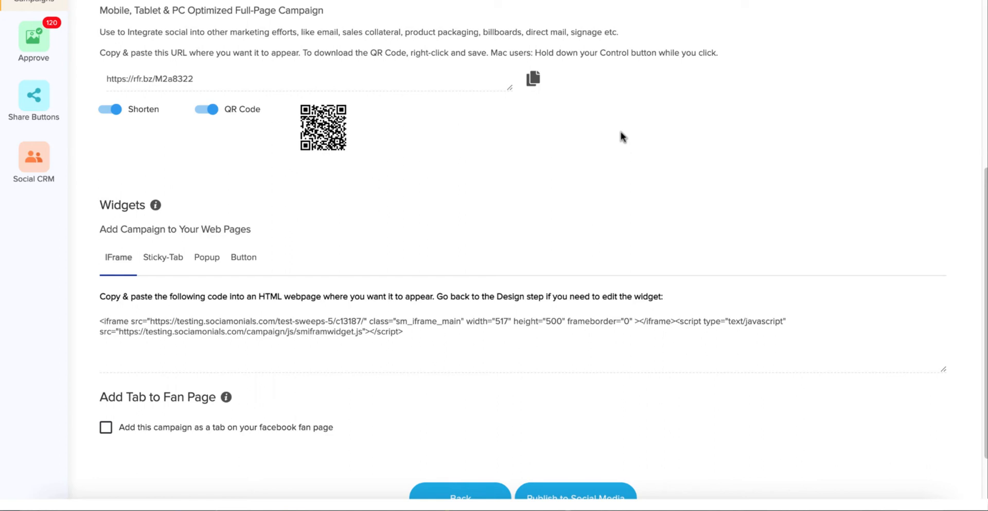
{"action": "left_click", "coordinate": [161, 261]}
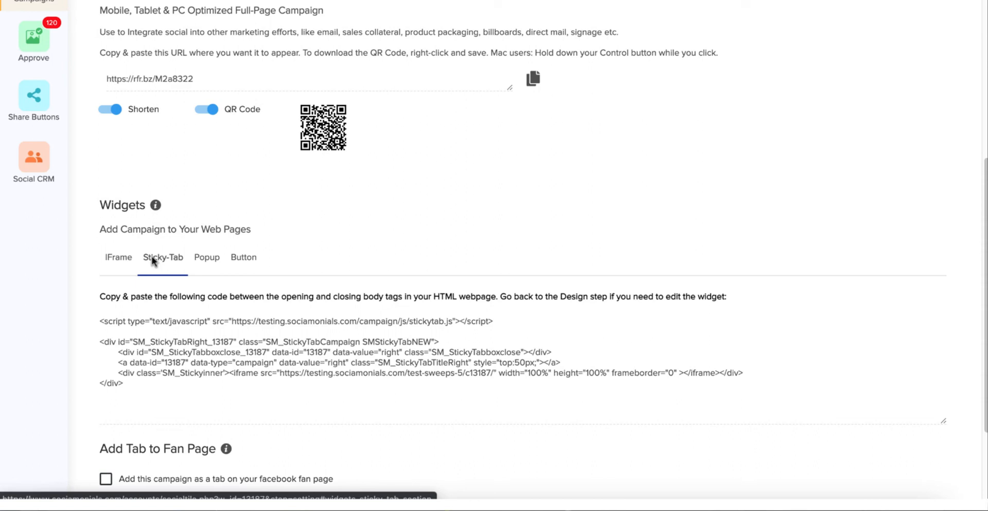
{"action": "left_click", "coordinate": [209, 260]}
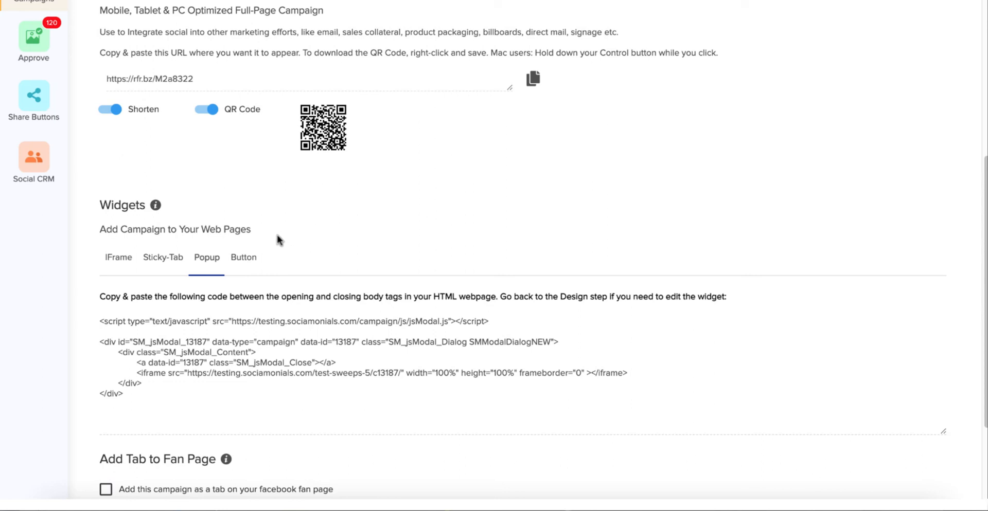
{"action": "left_click", "coordinate": [248, 255]}
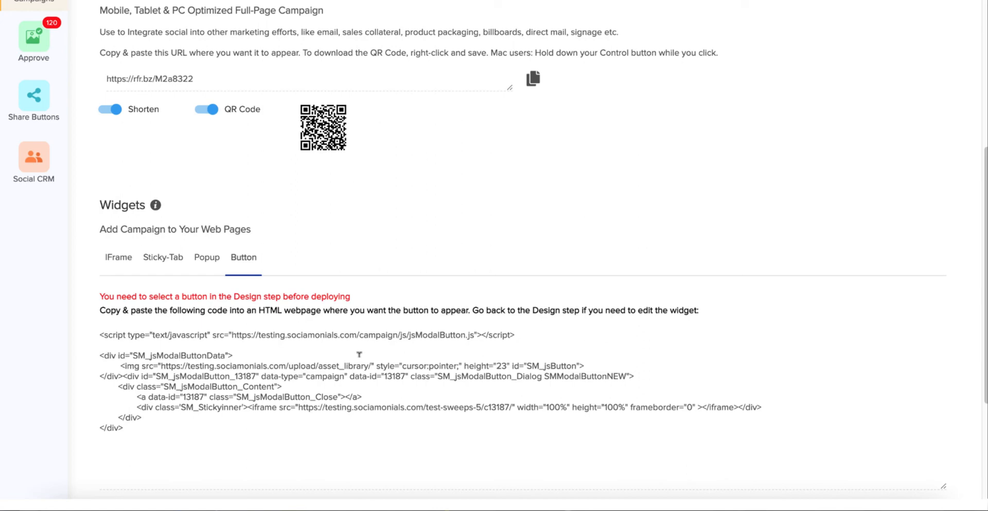
Step: Try adding the campaign as a Facebook fan page tab with the Upload Image fan-gate, and deselect the tab option again
{"action": "scroll", "coordinate": [359, 355], "scroll_direction": "down", "scroll_amount": 4}
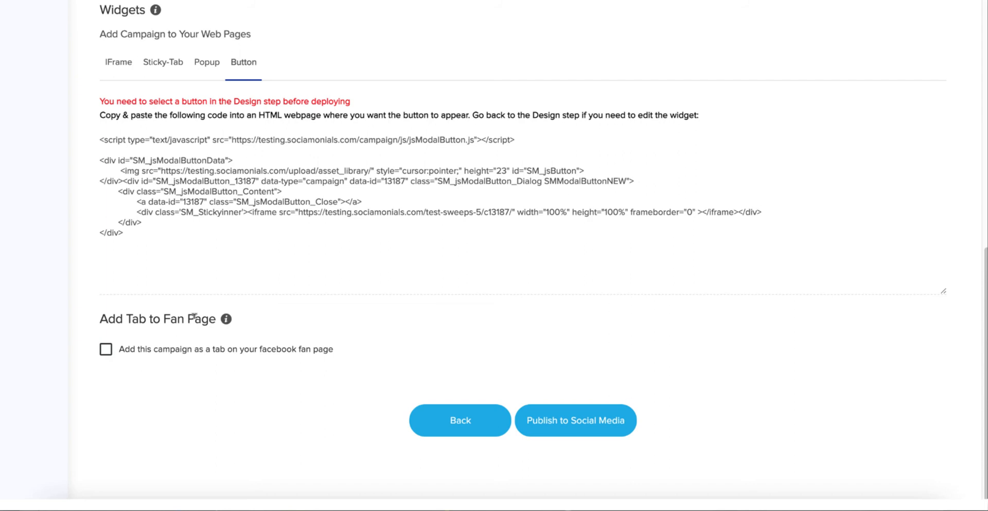
{"action": "left_click", "coordinate": [106, 350]}
{"action": "scroll", "coordinate": [344, 207], "scroll_direction": "down", "scroll_amount": 5}
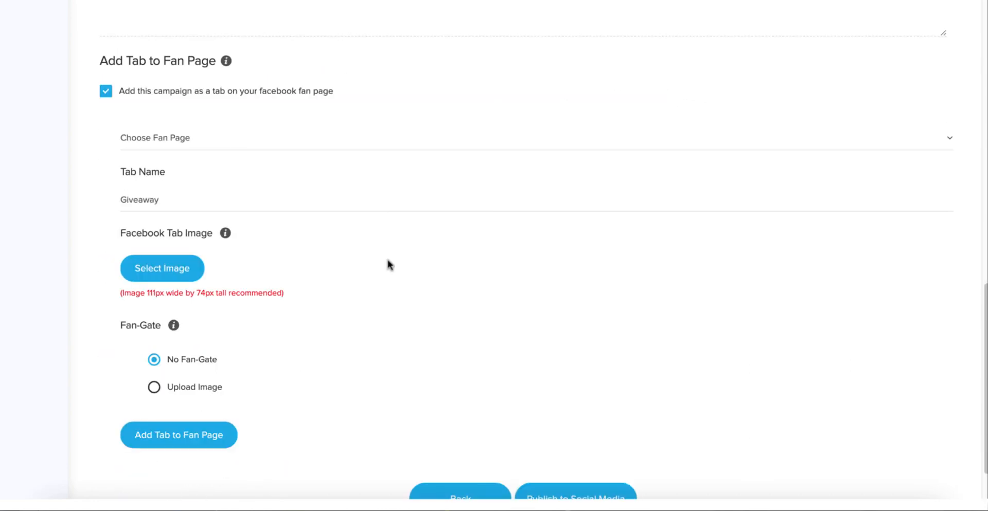
{"action": "left_click", "coordinate": [154, 389]}
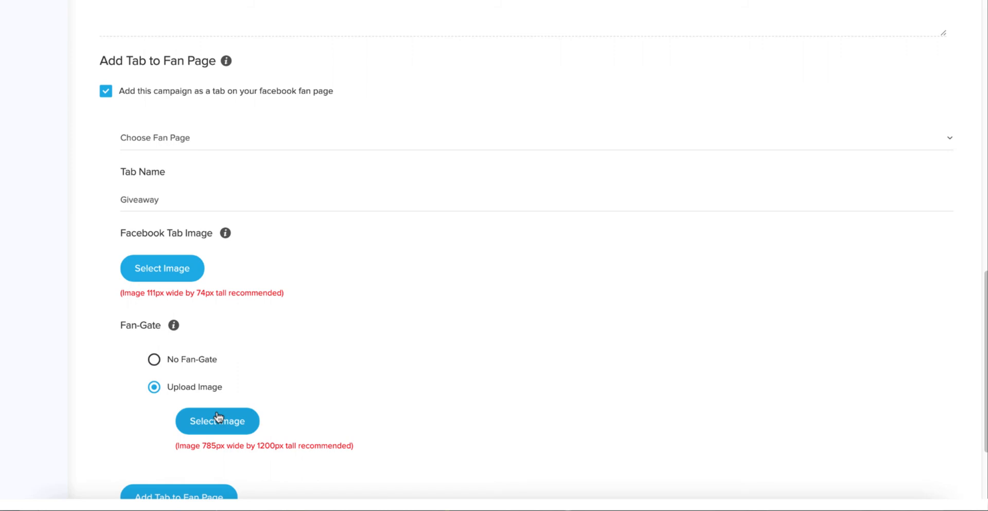
{"action": "left_click", "coordinate": [105, 91]}
{"action": "scroll", "coordinate": [444, 265], "scroll_direction": "up", "scroll_amount": 10}
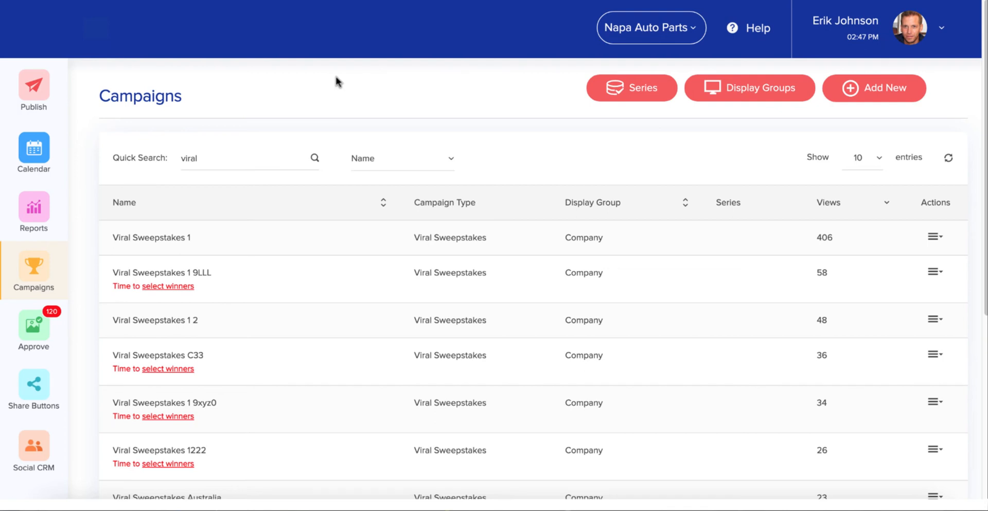
Step: Try the Redirect visitors option for pausing the Viral Sweepstakes 1 9LLL campaign, and close the dialog without saving
{"action": "left_click", "coordinate": [935, 273]}
{"action": "scroll", "coordinate": [924, 276], "scroll_direction": "down", "scroll_amount": 1}
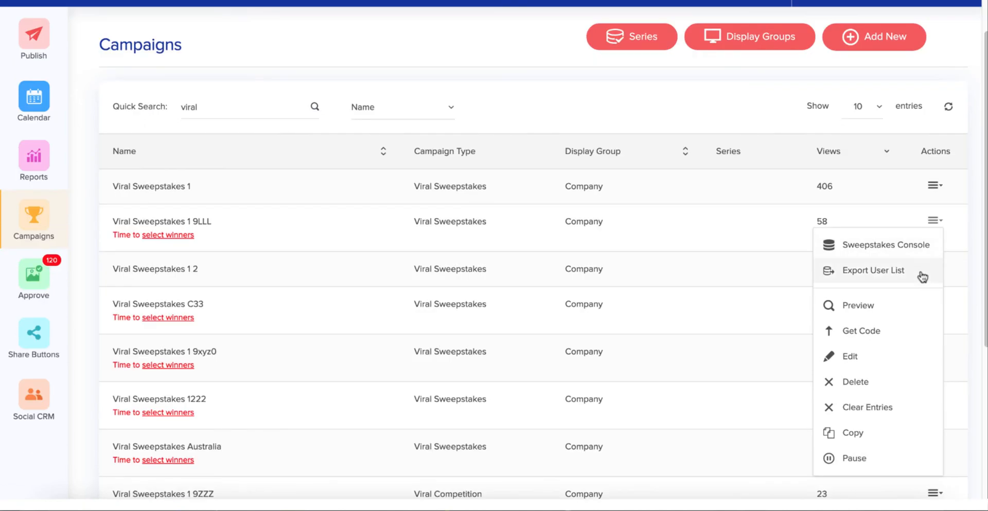
{"action": "scroll", "coordinate": [922, 277], "scroll_direction": "down", "scroll_amount": 1}
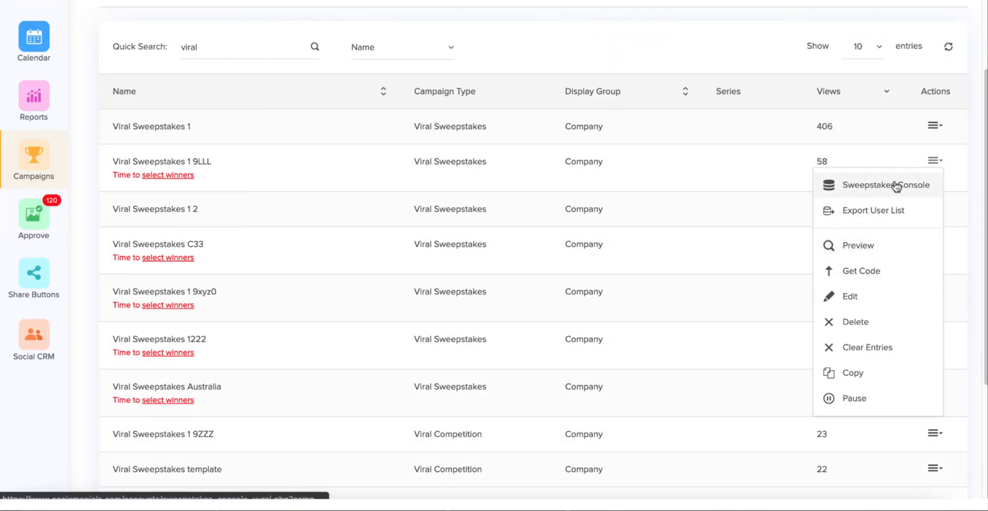
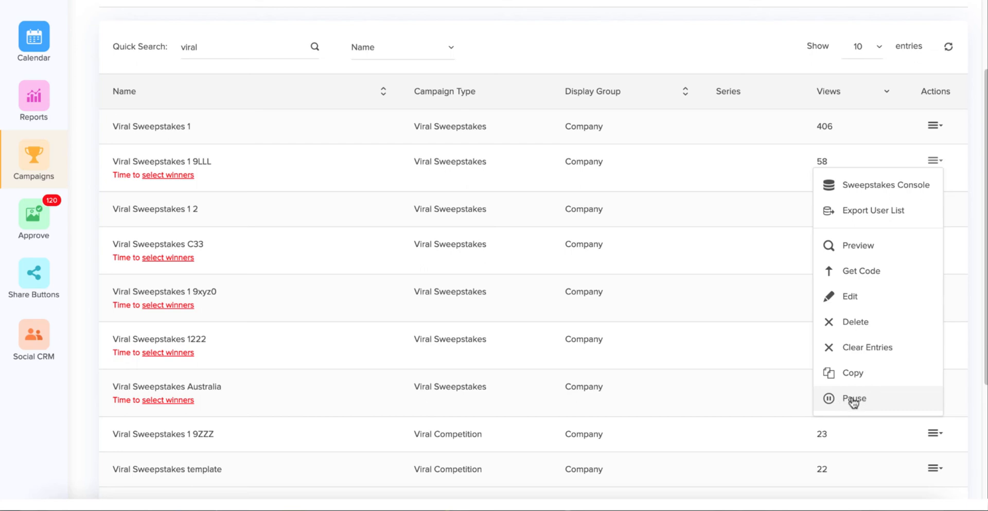
{"action": "left_click", "coordinate": [854, 400]}
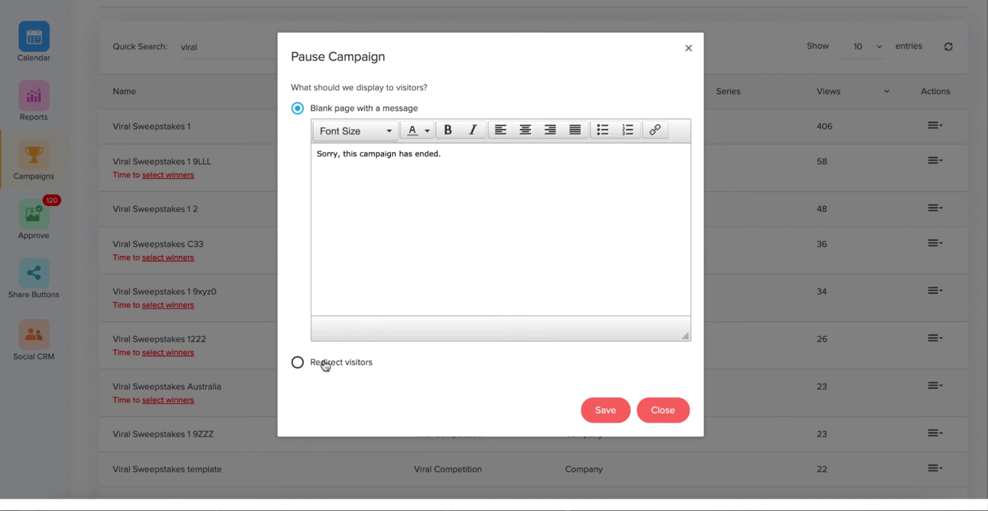
{"action": "left_click", "coordinate": [298, 362]}
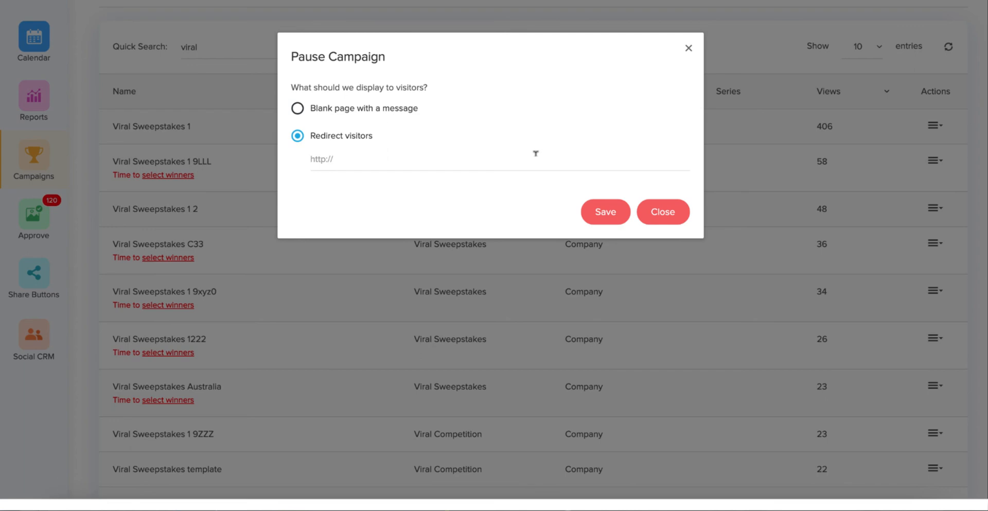
{"action": "left_click", "coordinate": [659, 211]}
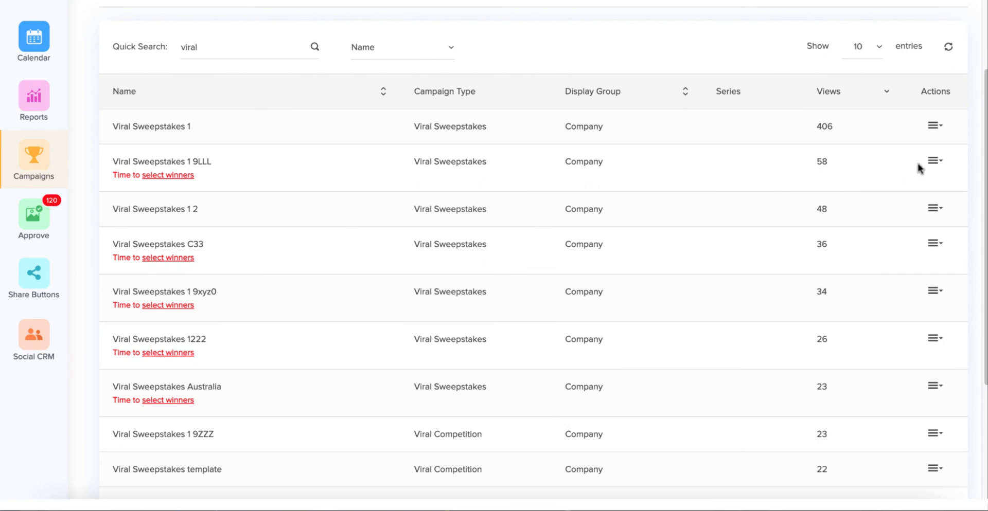
Step: Open the Sweepstakes Console for Viral Sweepstakes 1 9LLL and select its ranked finalists
{"action": "left_click", "coordinate": [937, 164]}
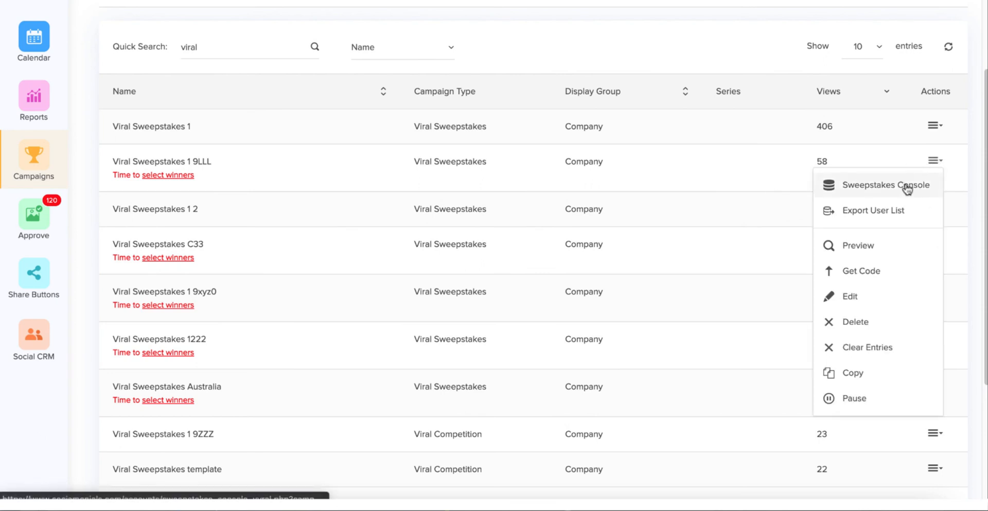
{"action": "left_click", "coordinate": [906, 187]}
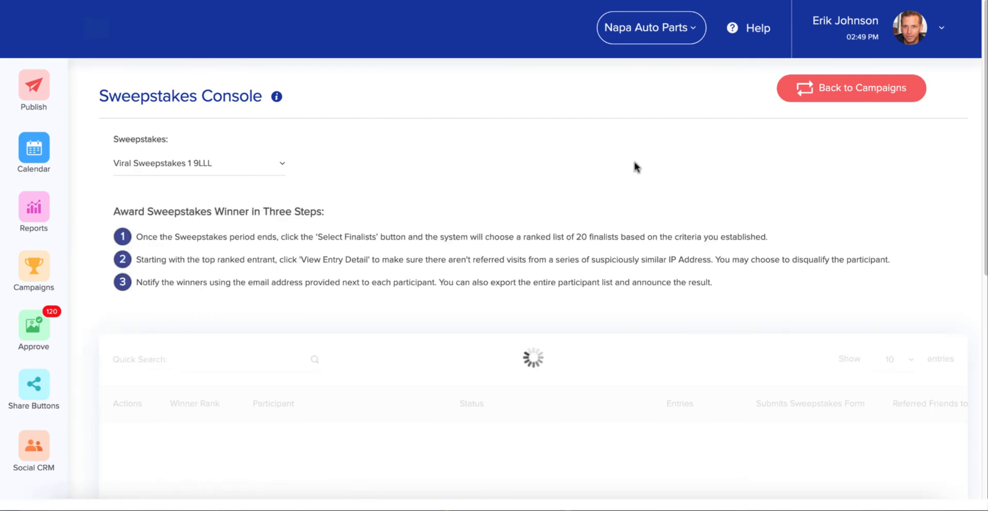
{"action": "scroll", "coordinate": [637, 168], "scroll_direction": "down", "scroll_amount": 2}
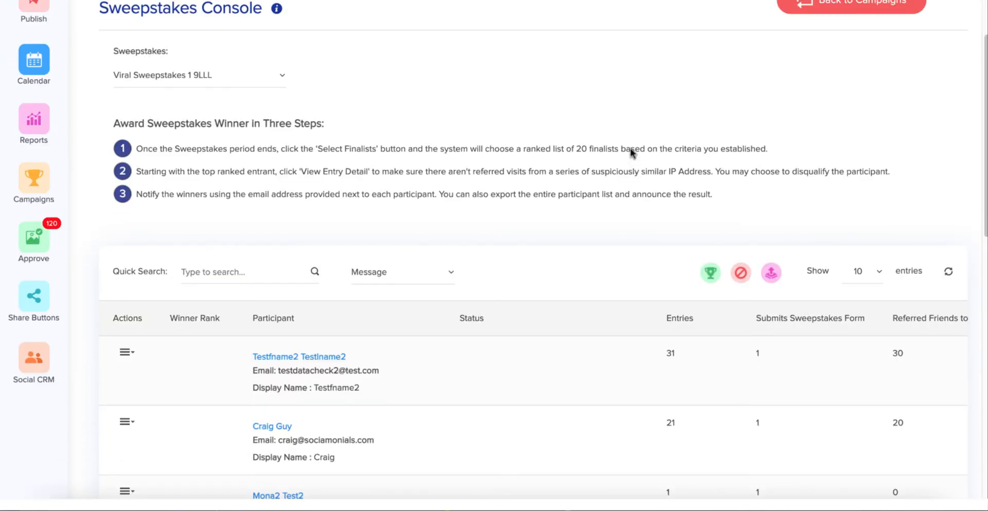
{"action": "scroll", "coordinate": [645, 163], "scroll_direction": "down", "scroll_amount": 2}
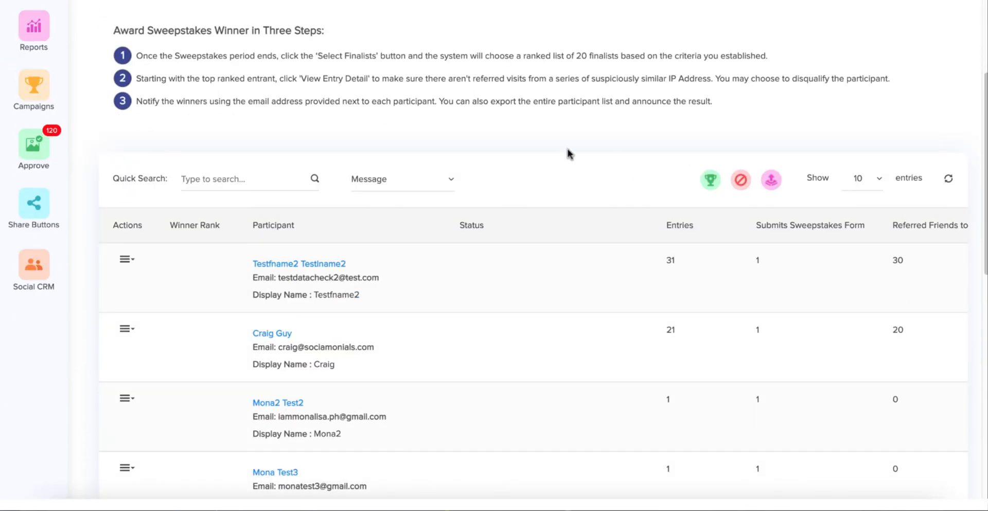
{"action": "scroll", "coordinate": [569, 151], "scroll_direction": "up", "scroll_amount": 1}
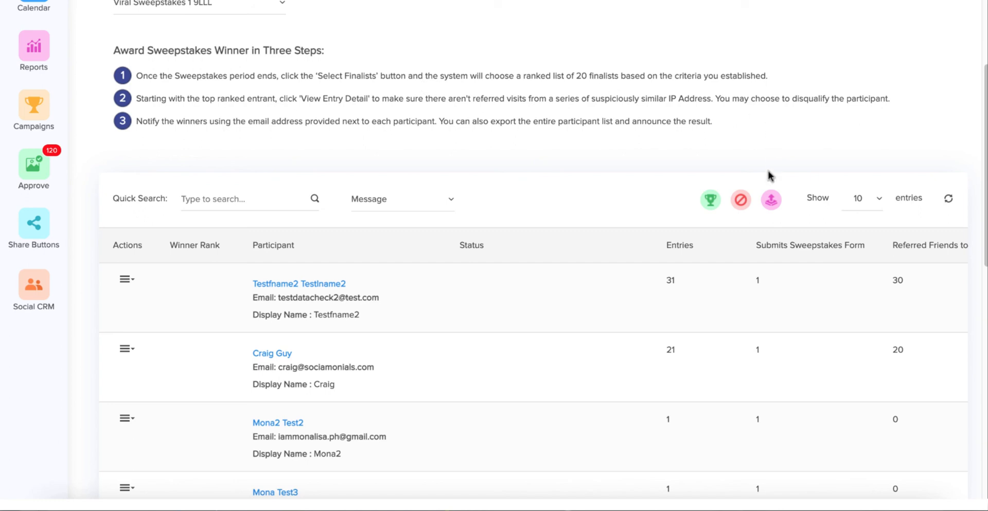
{"action": "left_click", "coordinate": [710, 203]}
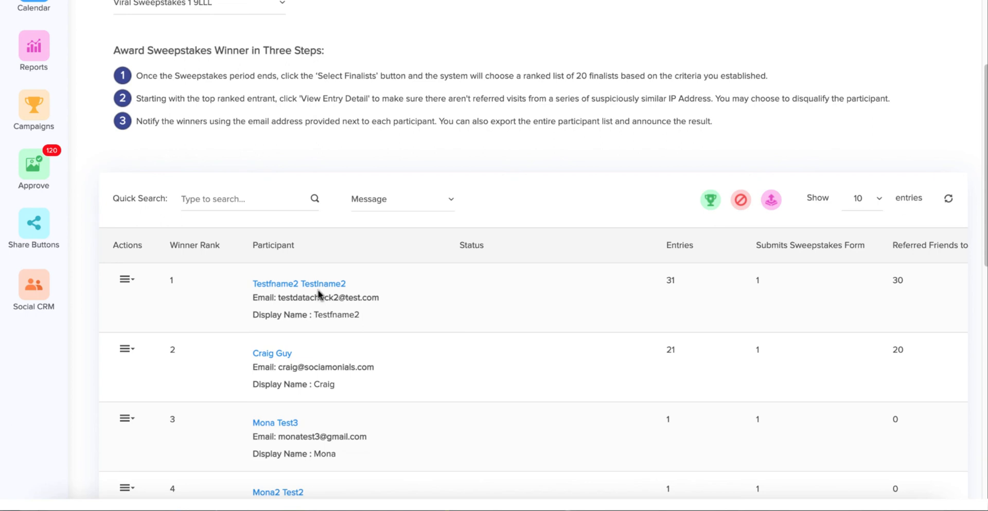
Step: Review the ranked finalists and their entry breakdown per action across all columns through Last Post Date
{"action": "scroll", "coordinate": [319, 295], "scroll_direction": "down", "scroll_amount": 1}
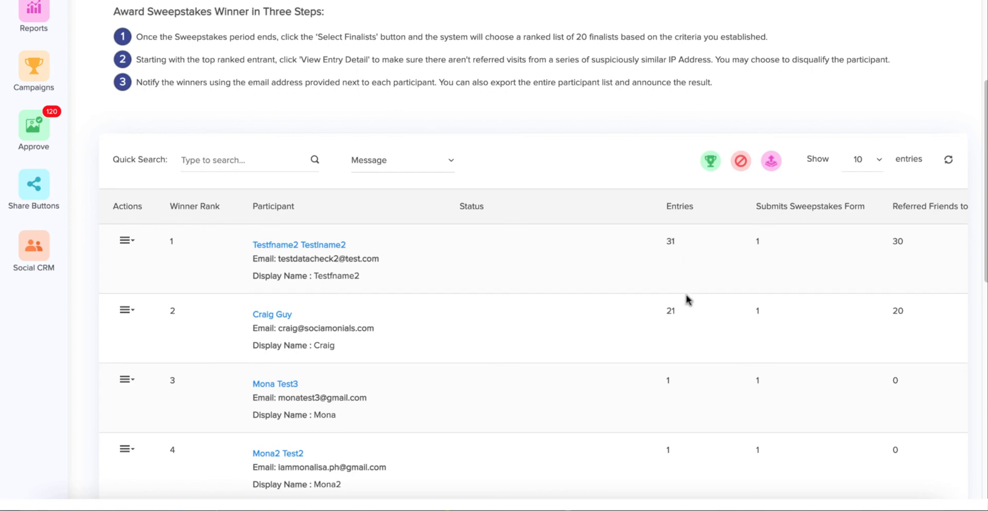
{"action": "scroll", "coordinate": [703, 319], "scroll_direction": "down", "scroll_amount": 10}
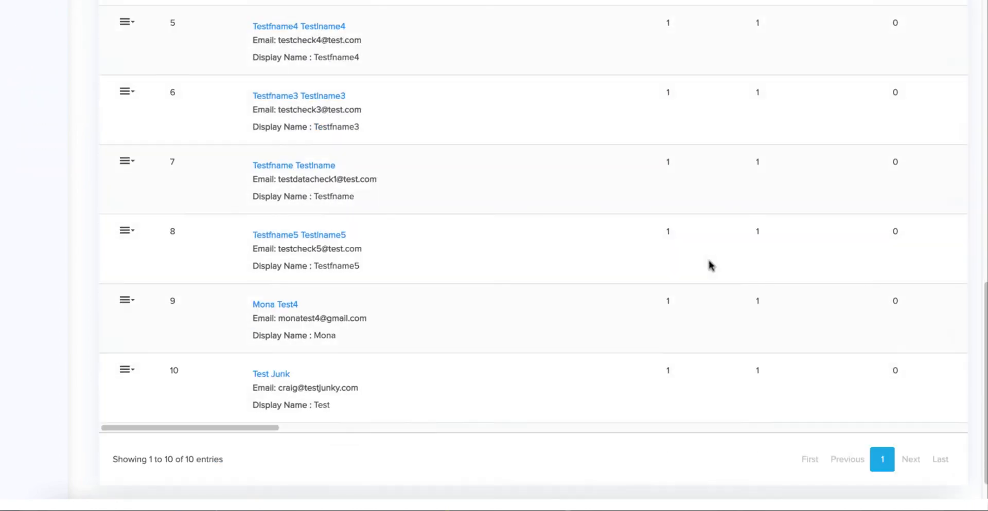
{"action": "scroll", "coordinate": [708, 262], "scroll_direction": "up", "scroll_amount": 10}
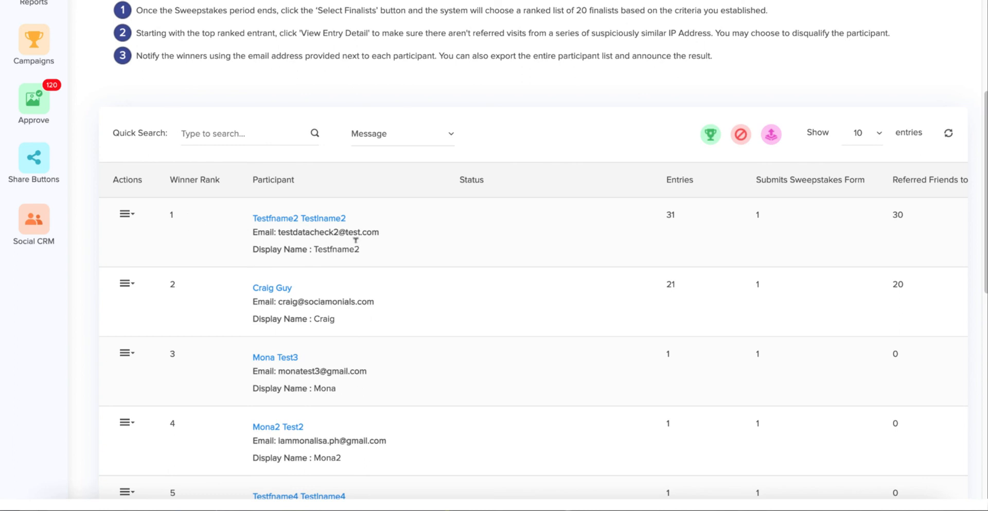
{"action": "scroll", "coordinate": [355, 245], "scroll_direction": "right", "scroll_amount": 8}
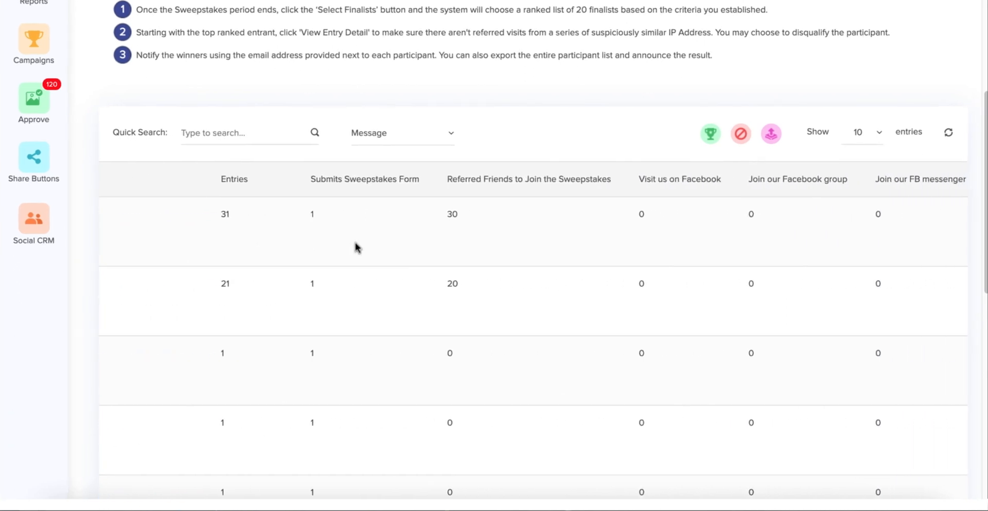
{"action": "scroll", "coordinate": [356, 248], "scroll_direction": "right", "scroll_amount": 3}
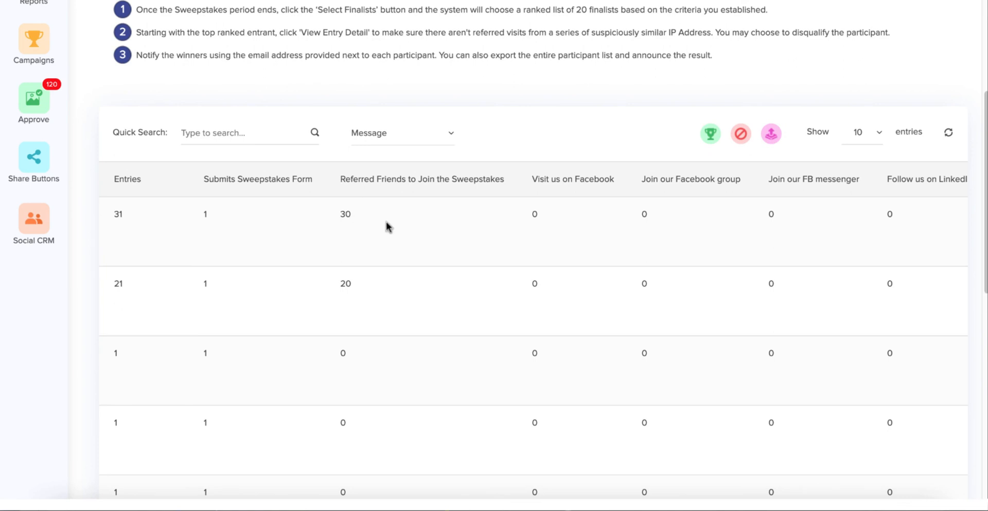
{"action": "scroll", "coordinate": [387, 225], "scroll_direction": "right", "scroll_amount": 20}
{"action": "scroll", "coordinate": [387, 226], "scroll_direction": "right", "scroll_amount": 20}
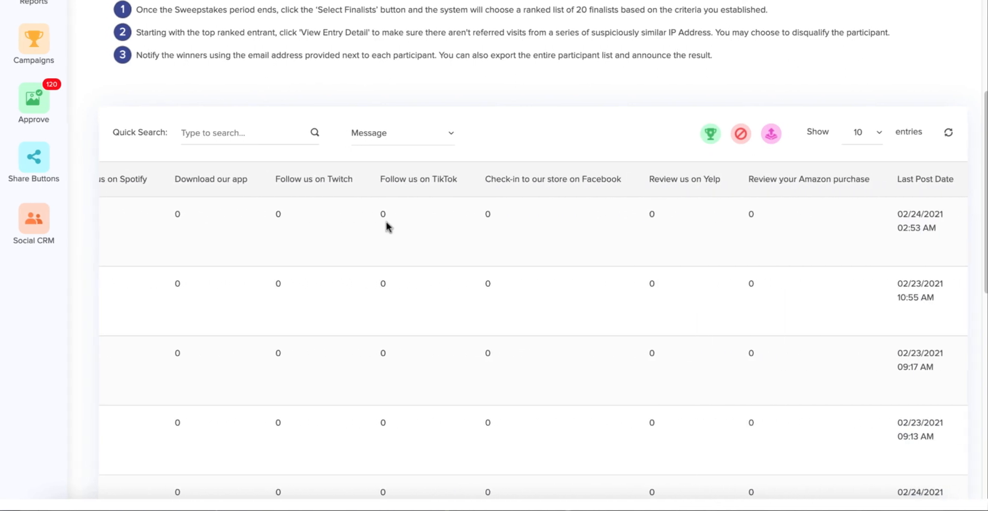
Step: View the entry detail of the top-ranked finalist and compare the referrals with the entrant's IP address, date, browser, country and organization
{"action": "scroll", "coordinate": [387, 226], "scroll_direction": "left", "scroll_amount": 20}
{"action": "scroll", "coordinate": [386, 227], "scroll_direction": "left", "scroll_amount": 20}
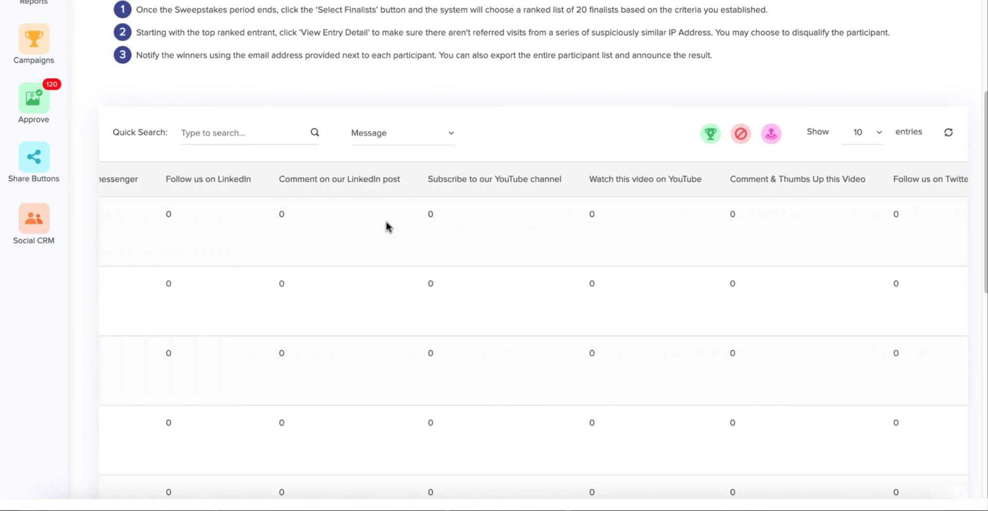
{"action": "scroll", "coordinate": [386, 221], "scroll_direction": "left", "scroll_amount": 2}
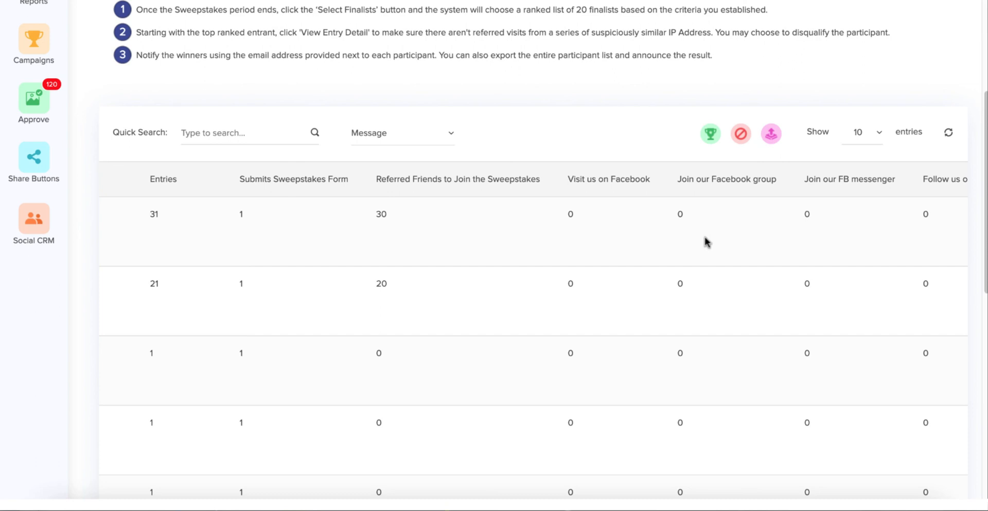
{"action": "scroll", "coordinate": [705, 237], "scroll_direction": "left", "scroll_amount": 1}
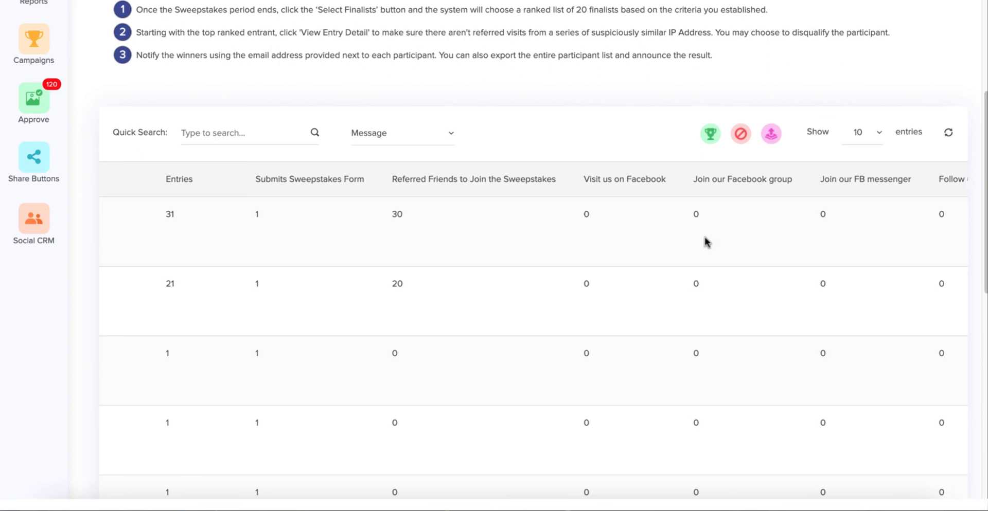
{"action": "scroll", "coordinate": [705, 242], "scroll_direction": "right", "scroll_amount": 1}
{"action": "scroll", "coordinate": [705, 242], "scroll_direction": "left", "scroll_amount": 3}
{"action": "scroll", "coordinate": [705, 238], "scroll_direction": "left", "scroll_amount": 15}
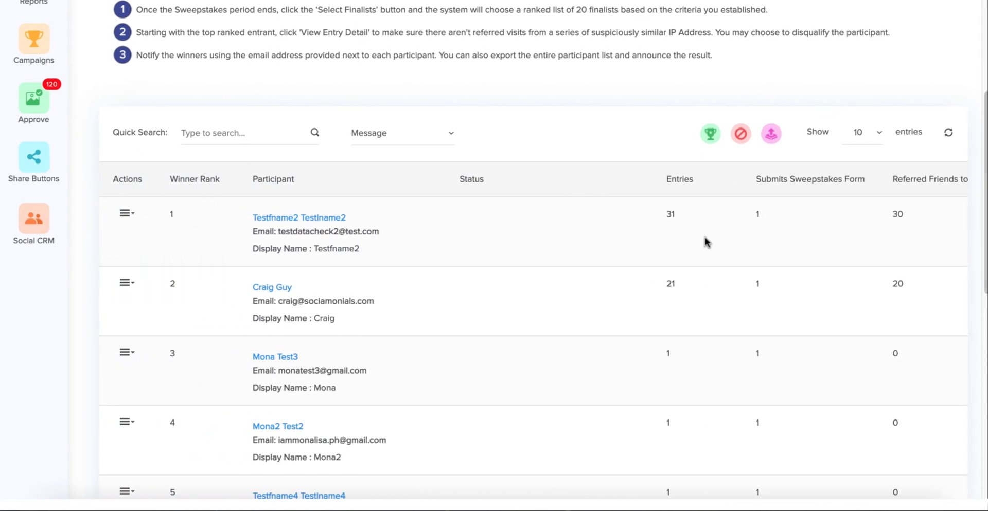
{"action": "left_click", "coordinate": [126, 214]}
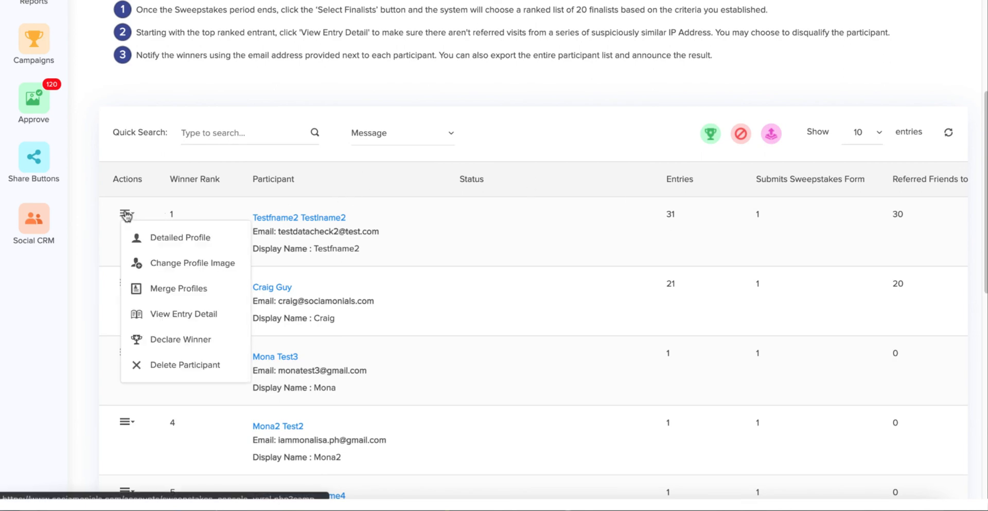
{"action": "left_click", "coordinate": [160, 317]}
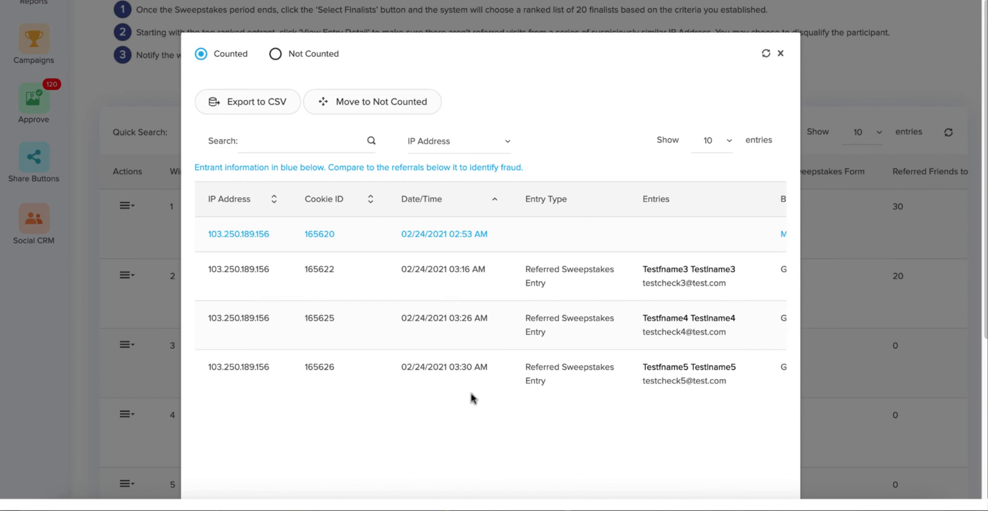
{"action": "scroll", "coordinate": [467, 394], "scroll_direction": "right", "scroll_amount": 10}
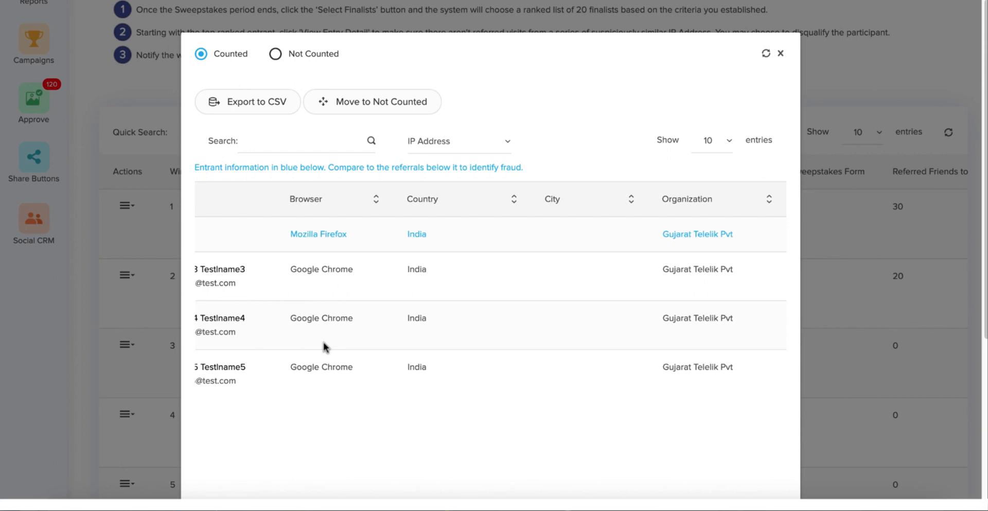
{"action": "scroll", "coordinate": [324, 348], "scroll_direction": "left", "scroll_amount": 10}
{"action": "scroll", "coordinate": [324, 347], "scroll_direction": "left", "scroll_amount": 2}
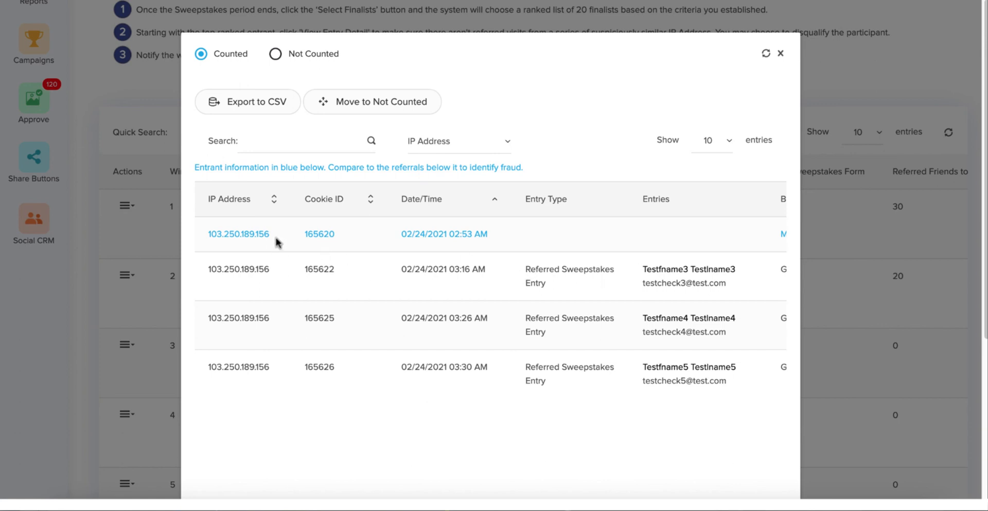
Step: Move the top-ranked finalist's referred entry from 02/24/2021 03:16 AM to Not Counted and close the entry detail
{"action": "left_click", "coordinate": [356, 278]}
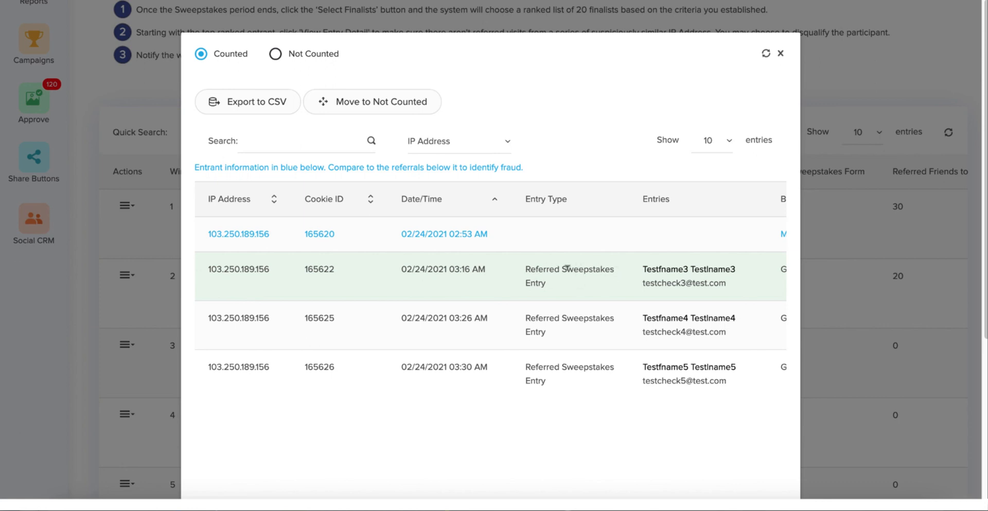
{"action": "left_click", "coordinate": [369, 106]}
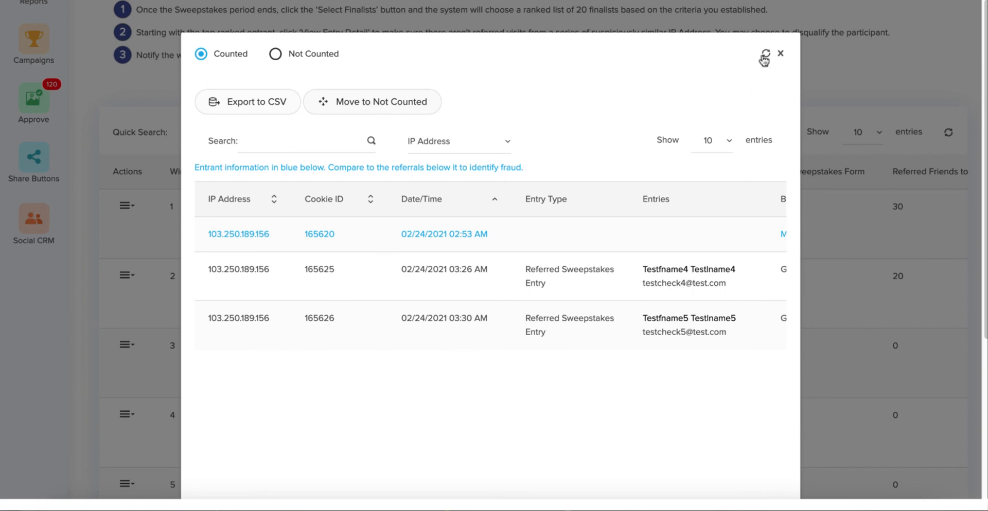
{"action": "left_click", "coordinate": [779, 54]}
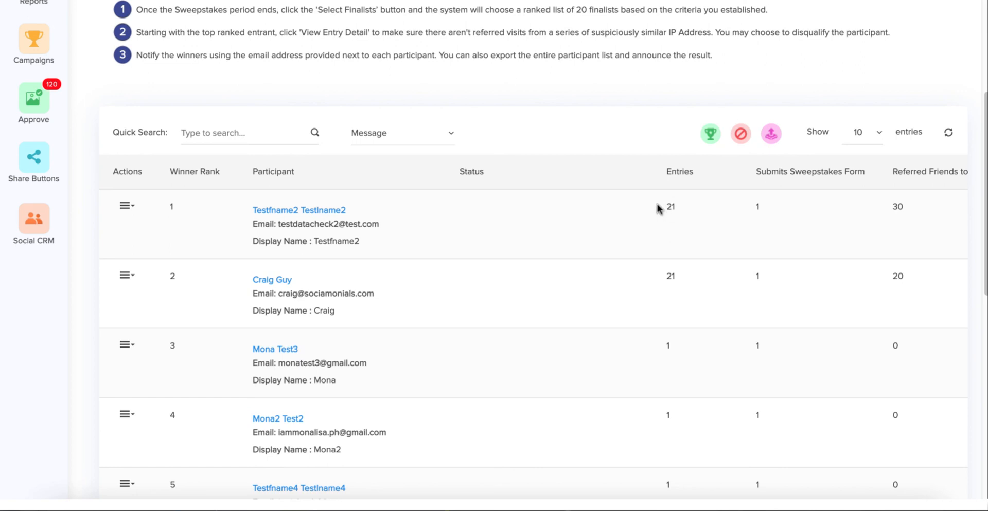
Step: Declare the second-ranked finalist a winner with the 1st place flag, leaving the flag text empty
{"action": "left_click", "coordinate": [125, 276]}
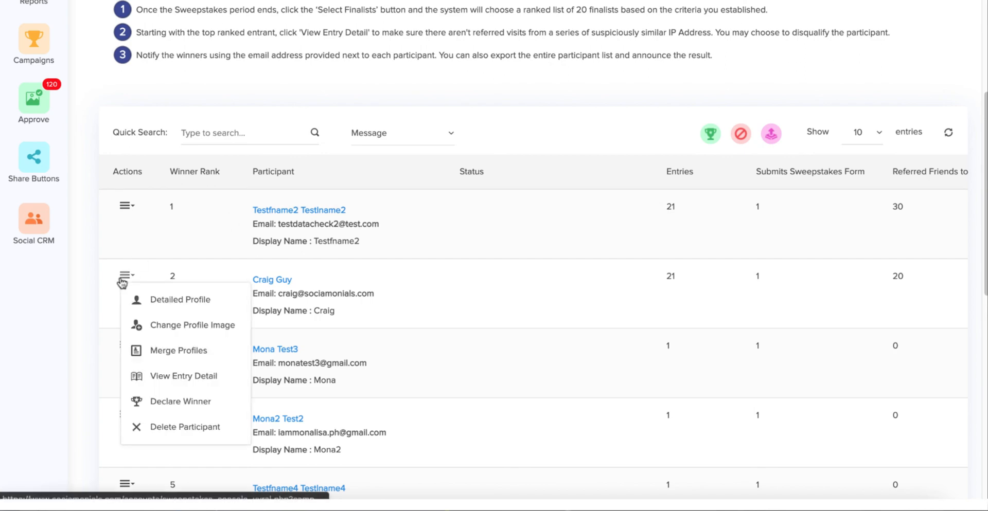
{"action": "left_click", "coordinate": [172, 403]}
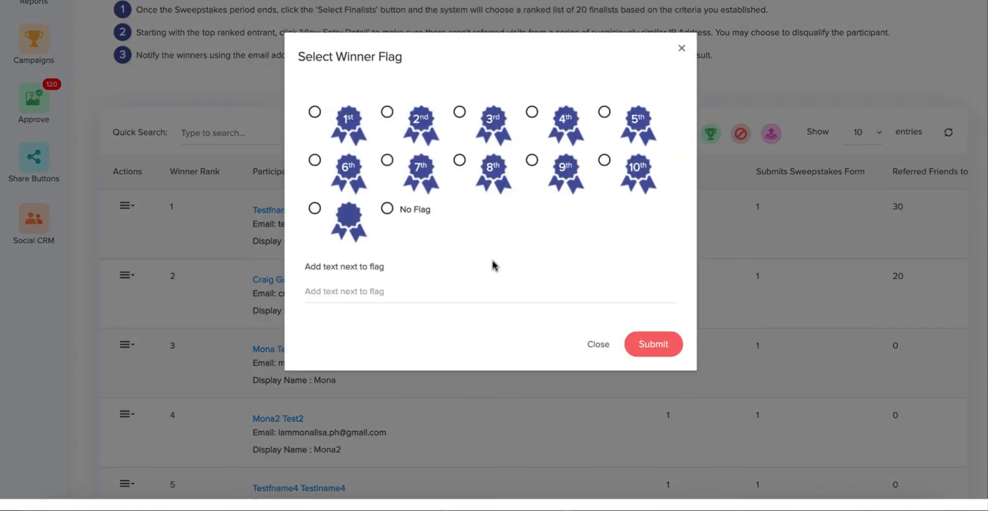
{"action": "left_click", "coordinate": [314, 112]}
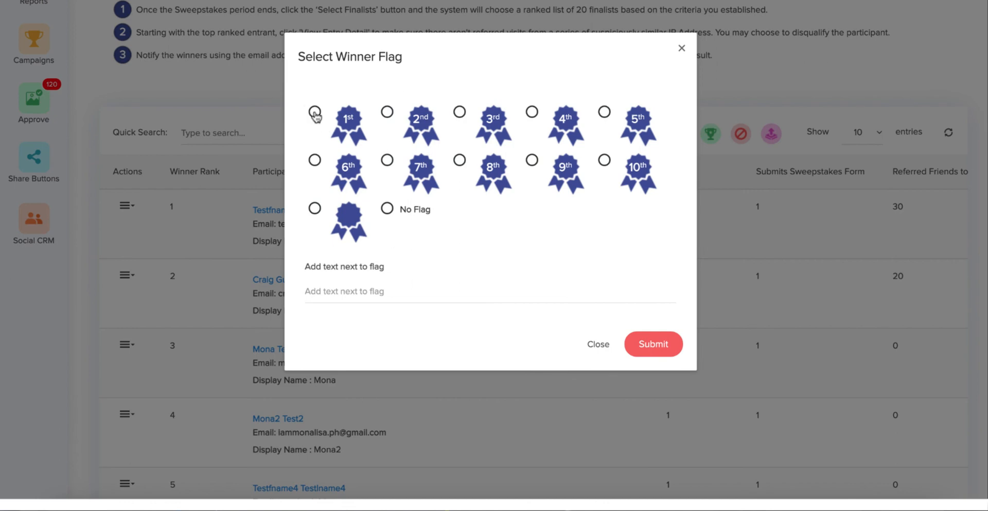
{"action": "left_click", "coordinate": [652, 345]}
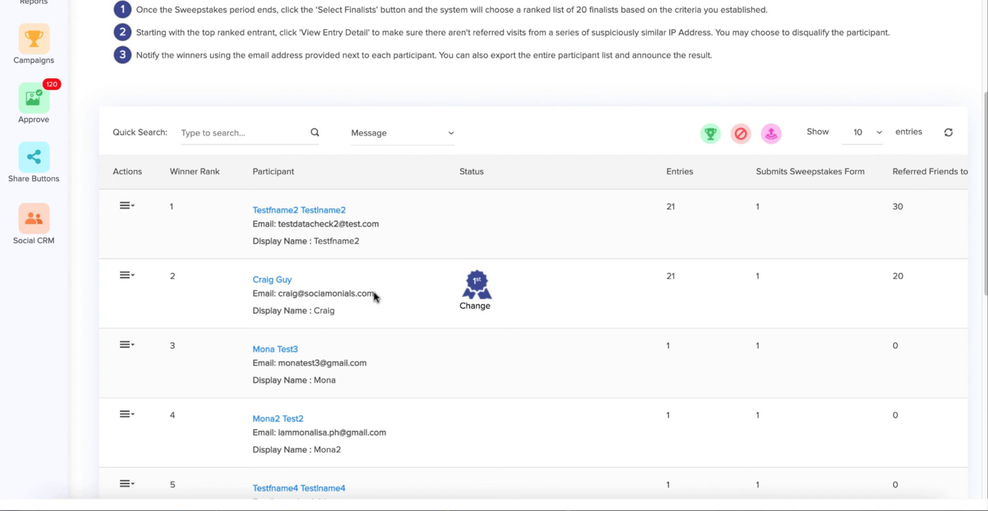
Step: Highlight the declared winner's e-mail address and review the console's instructions for notifying winners
{"action": "left_click_drag", "start_coordinate": [375, 295], "coordinate": [278, 293]}
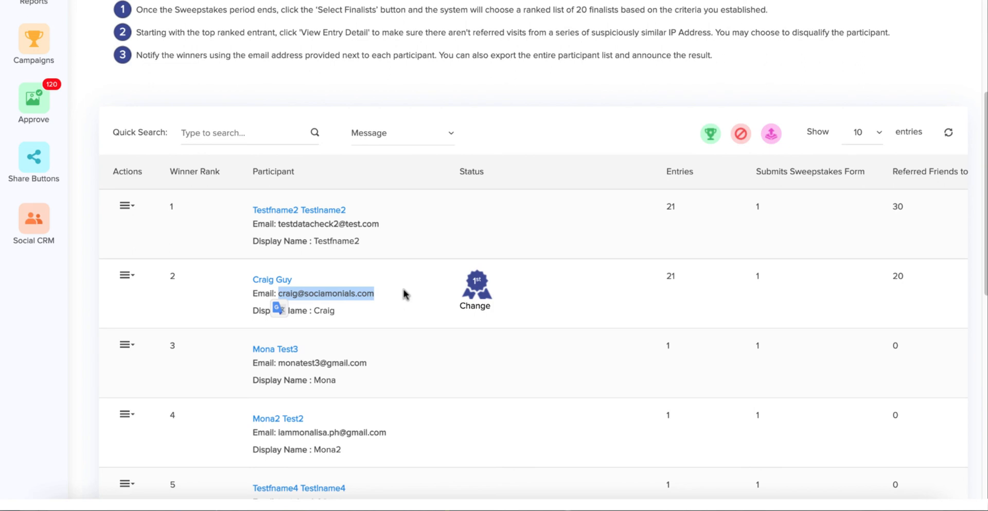
{"action": "scroll", "coordinate": [404, 294], "scroll_direction": "up", "scroll_amount": 1}
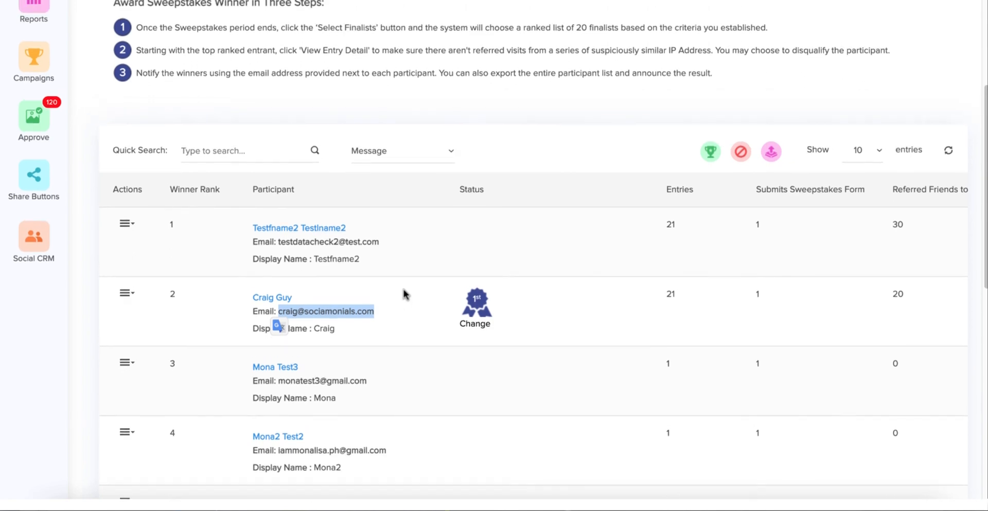
{"action": "scroll", "coordinate": [404, 293], "scroll_direction": "up", "scroll_amount": 4}
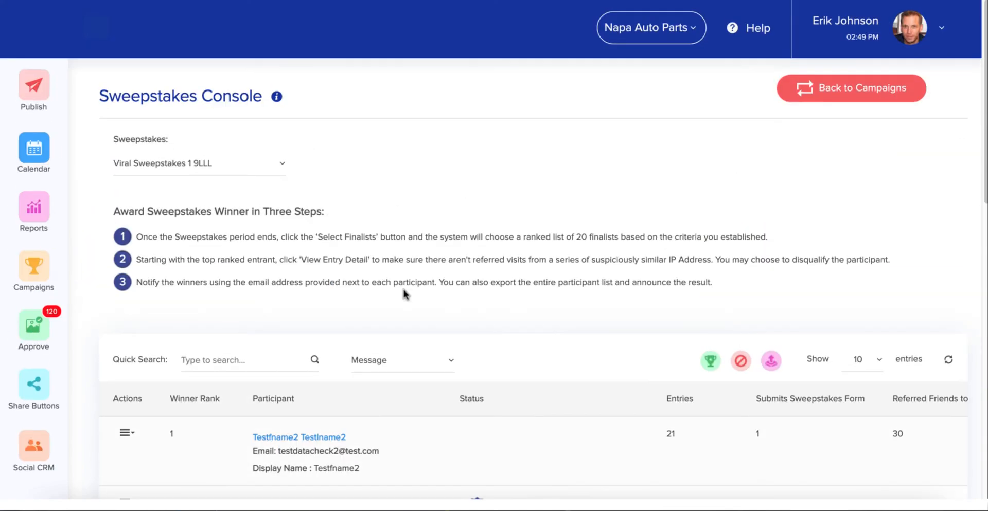